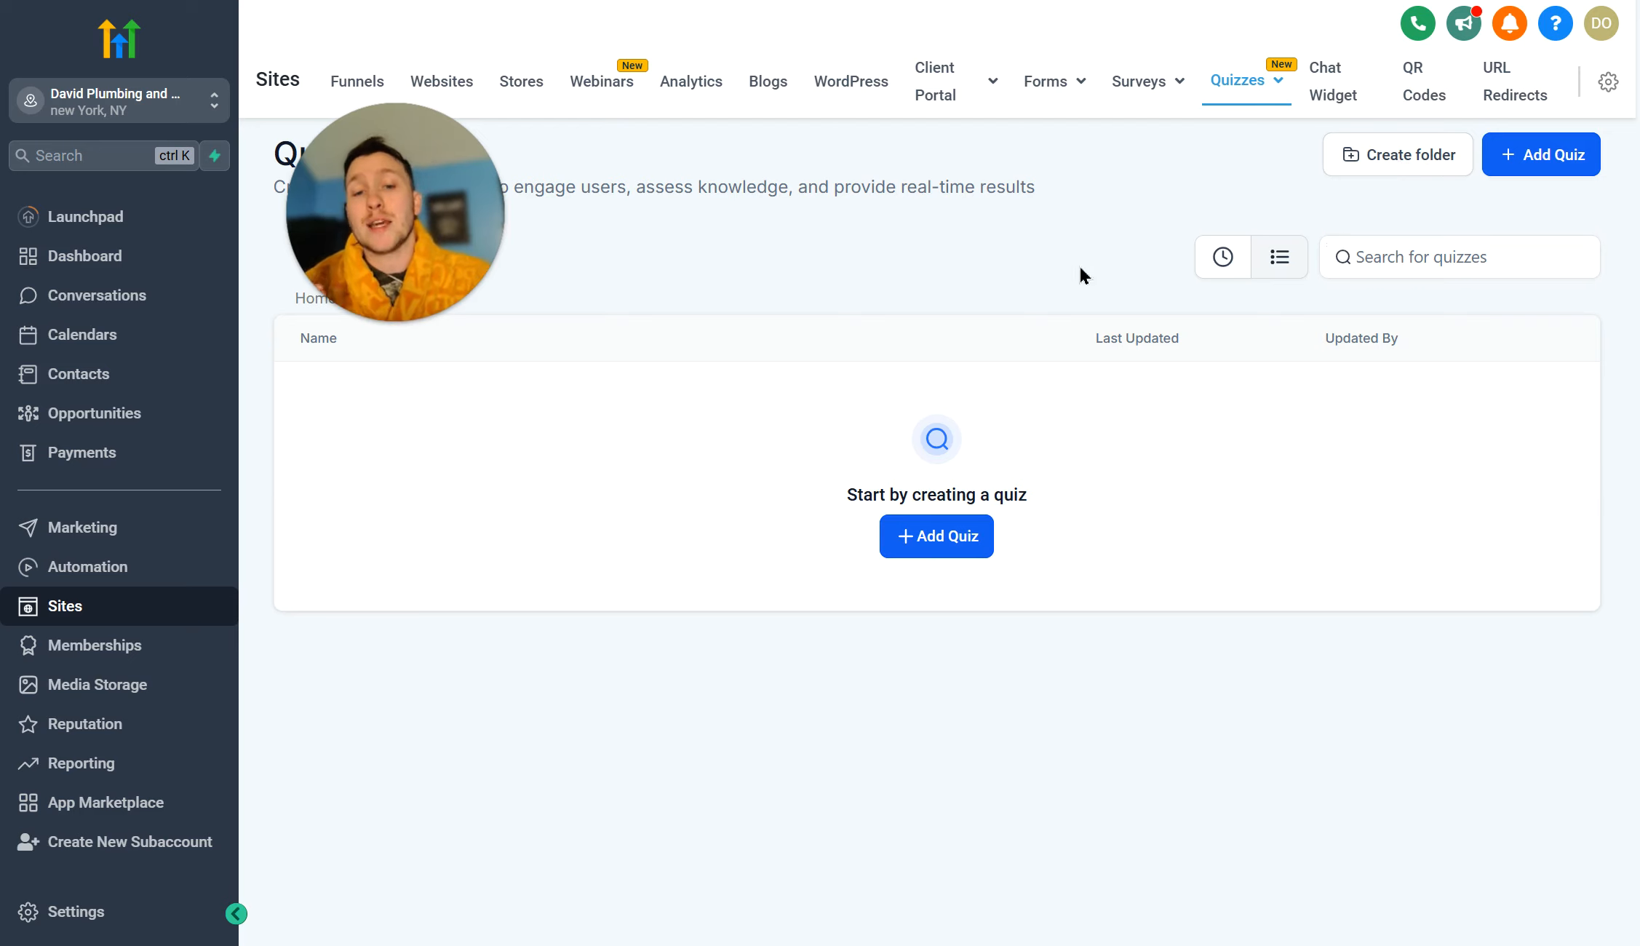
Create a new quiz, keeping its default name
left_click(959, 542)
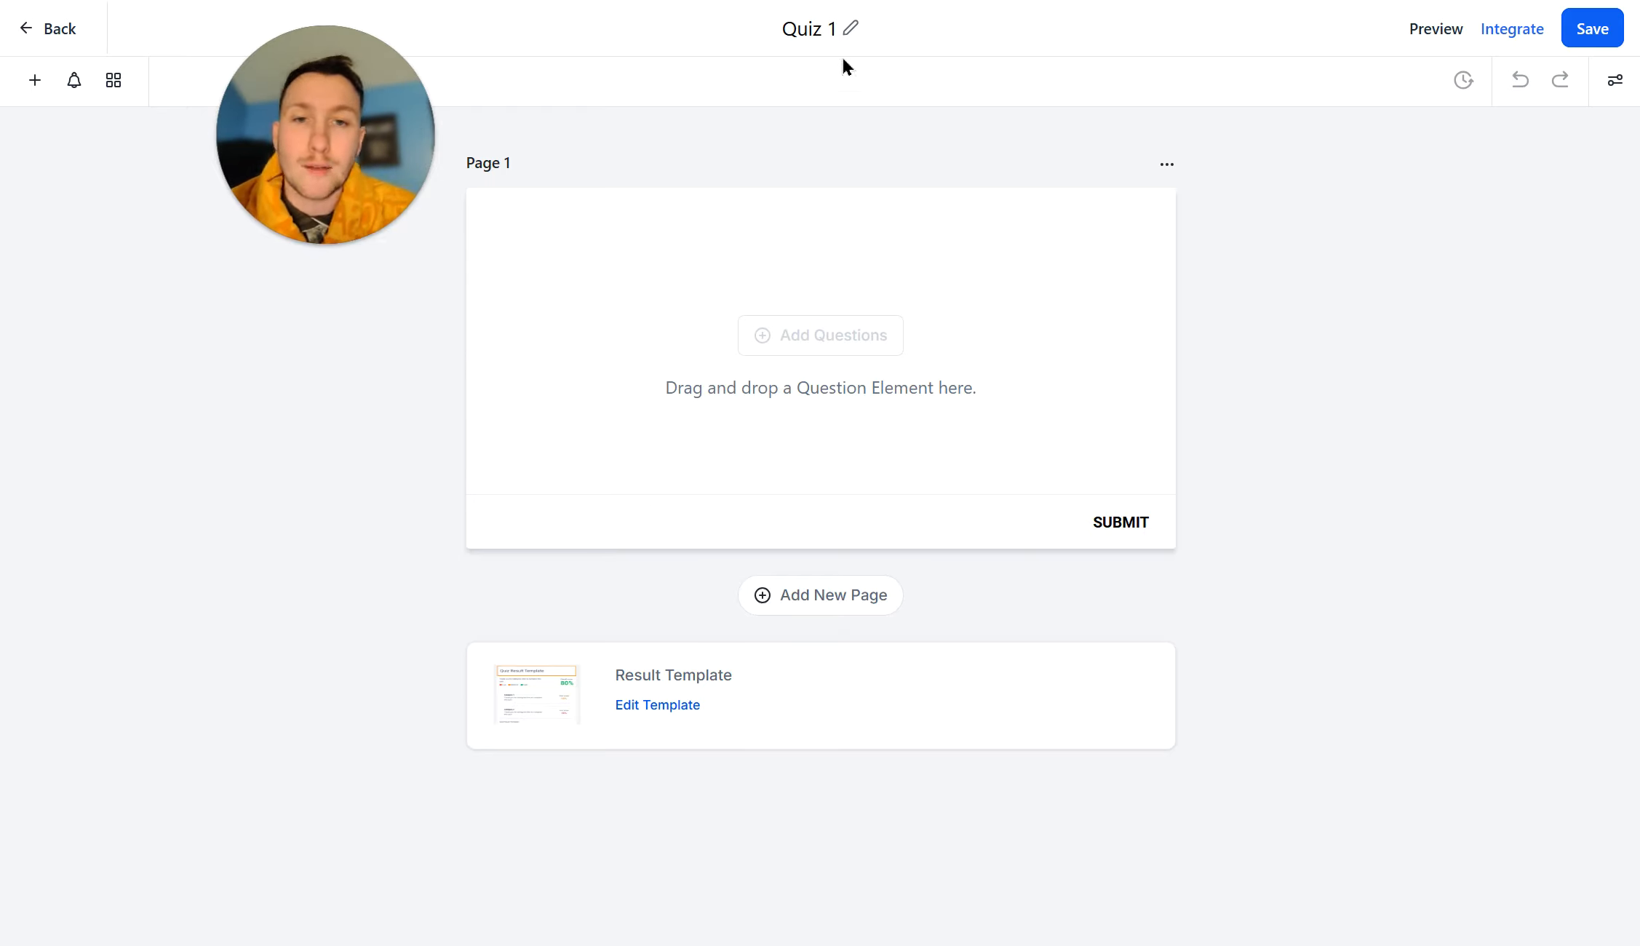
left_click(838, 29)
left_click(1372, 369)
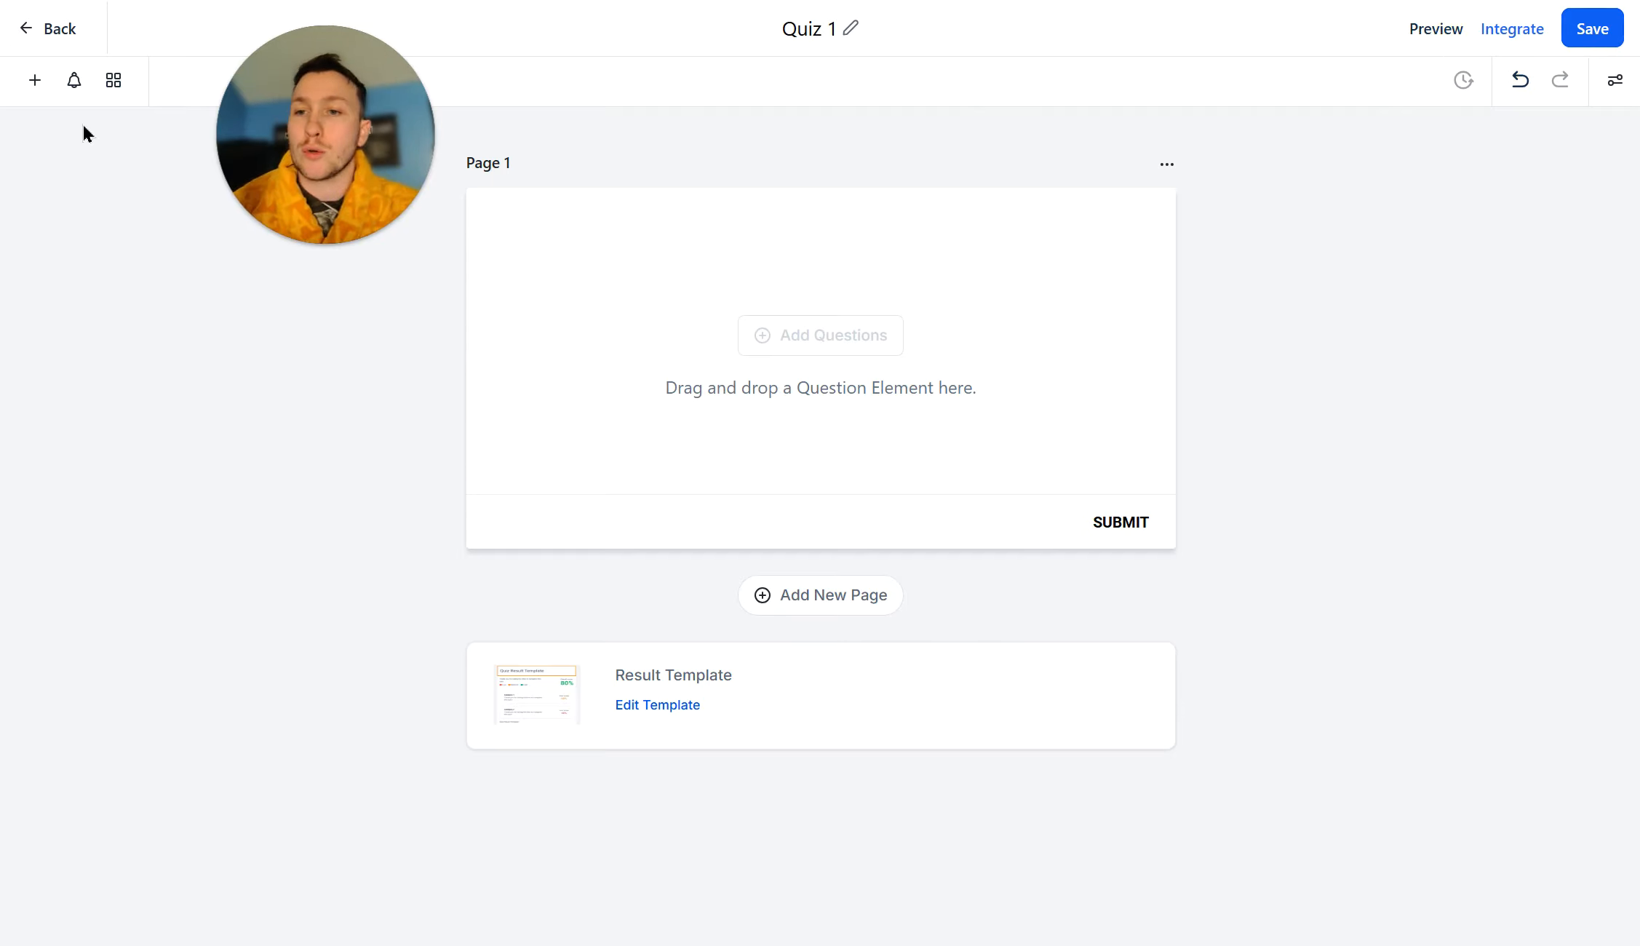
Look over the available quick-add elements and custom fields, and add a Multiple Choice question to Page 1
left_click(35, 80)
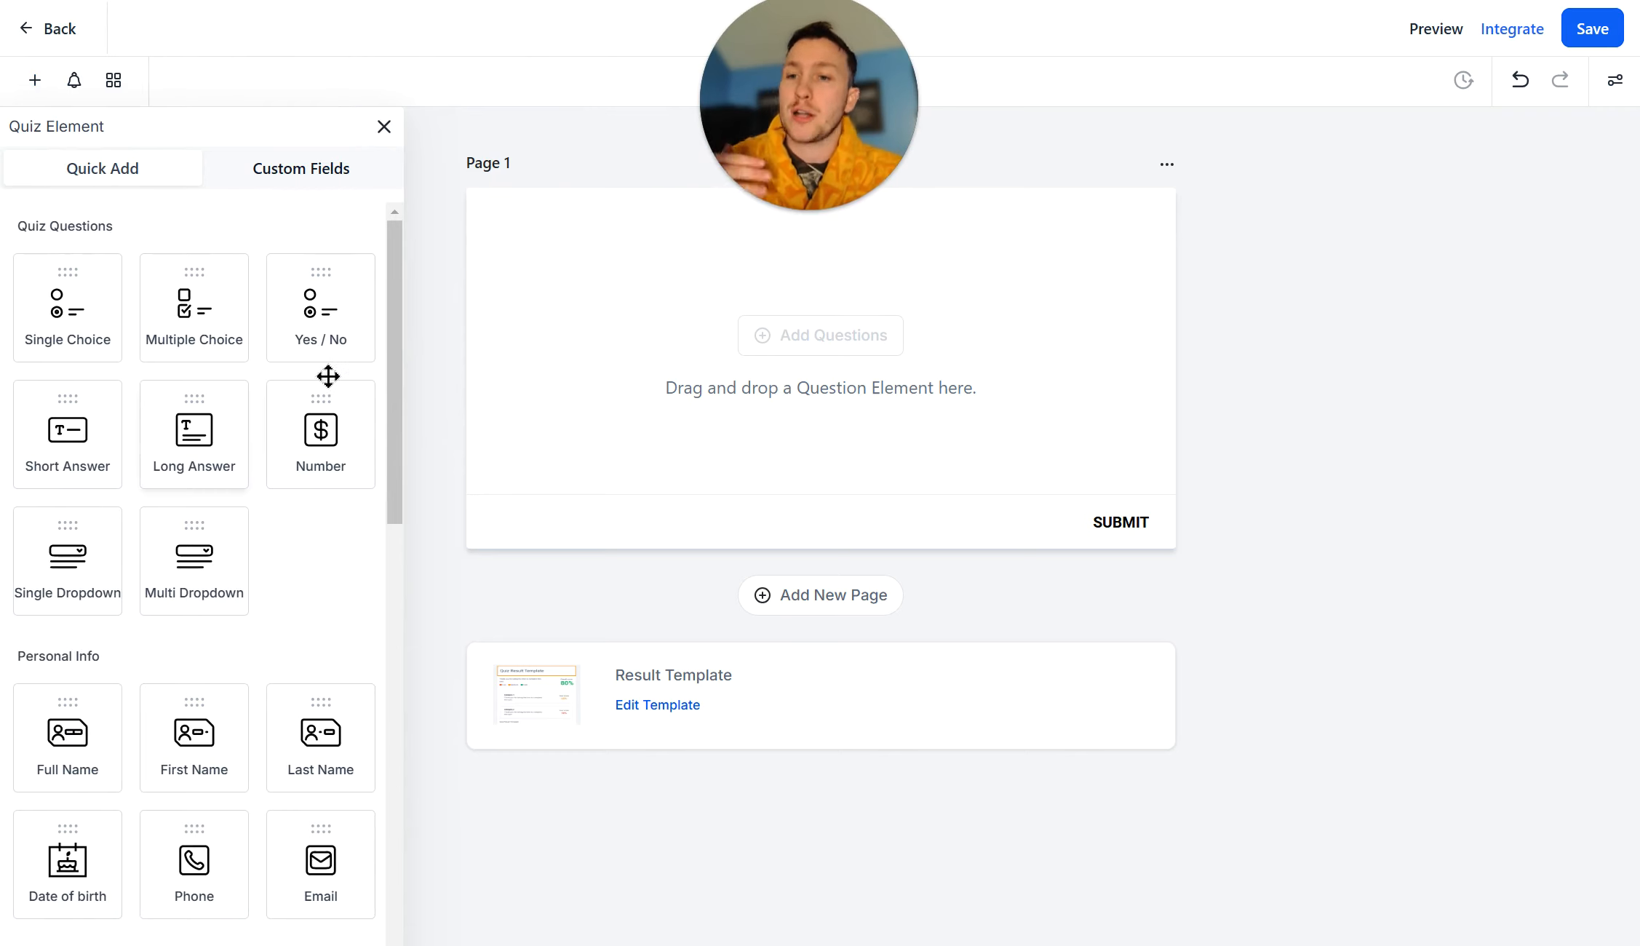
left_click_drag(399, 295, 320, 165)
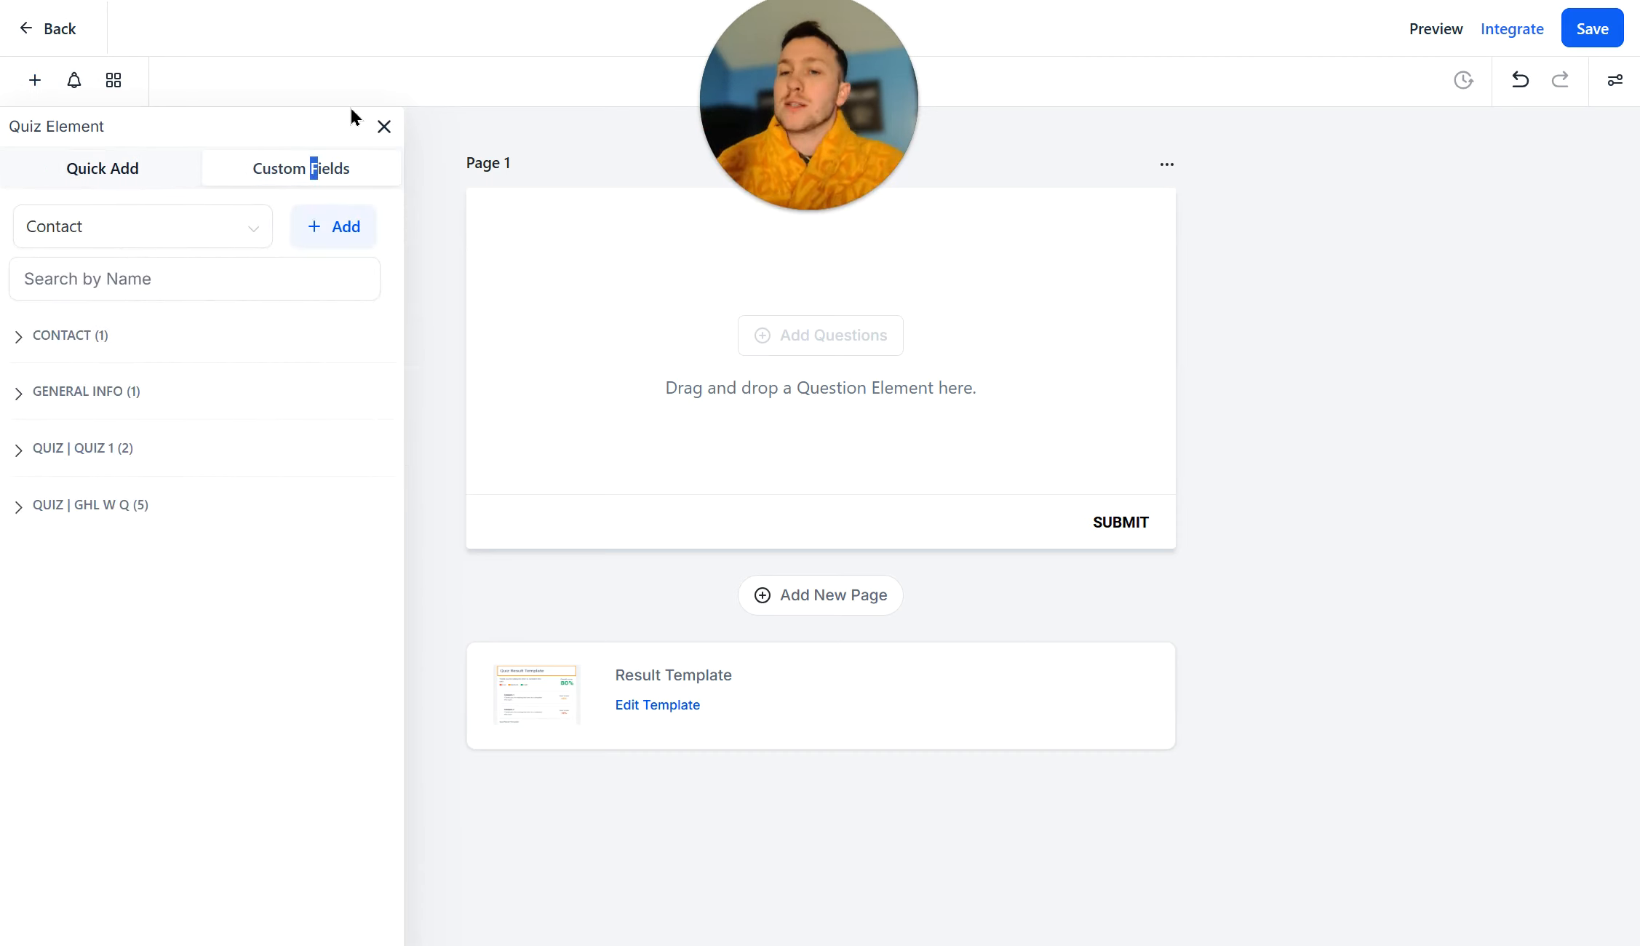
left_click(146, 160)
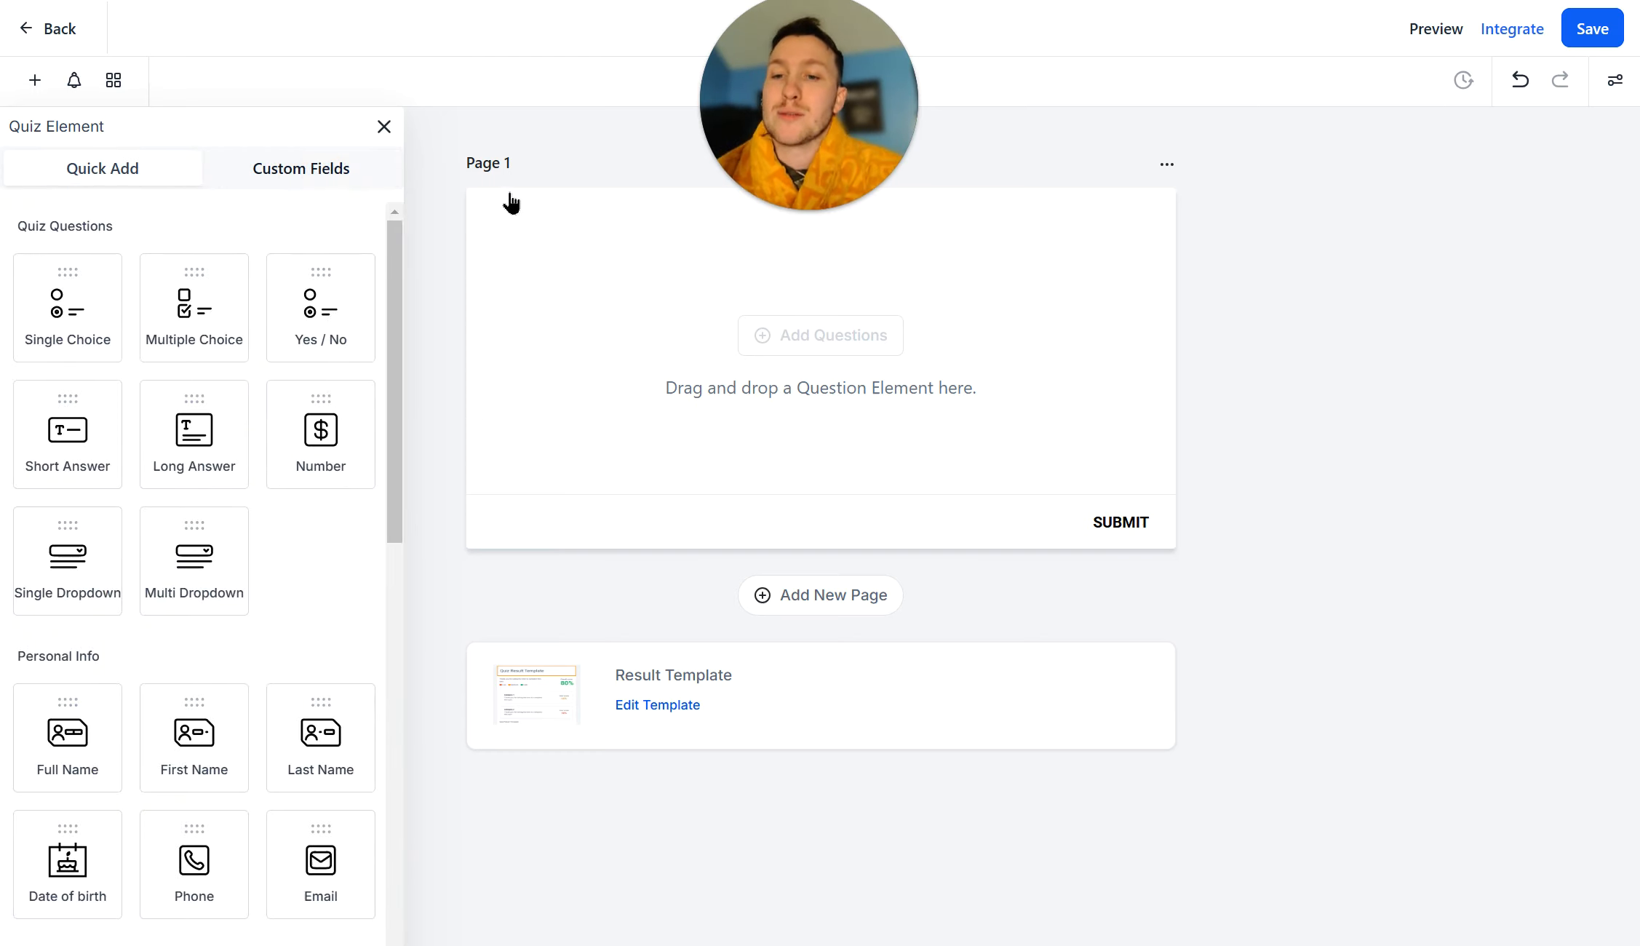
left_click_drag(207, 313, 772, 314)
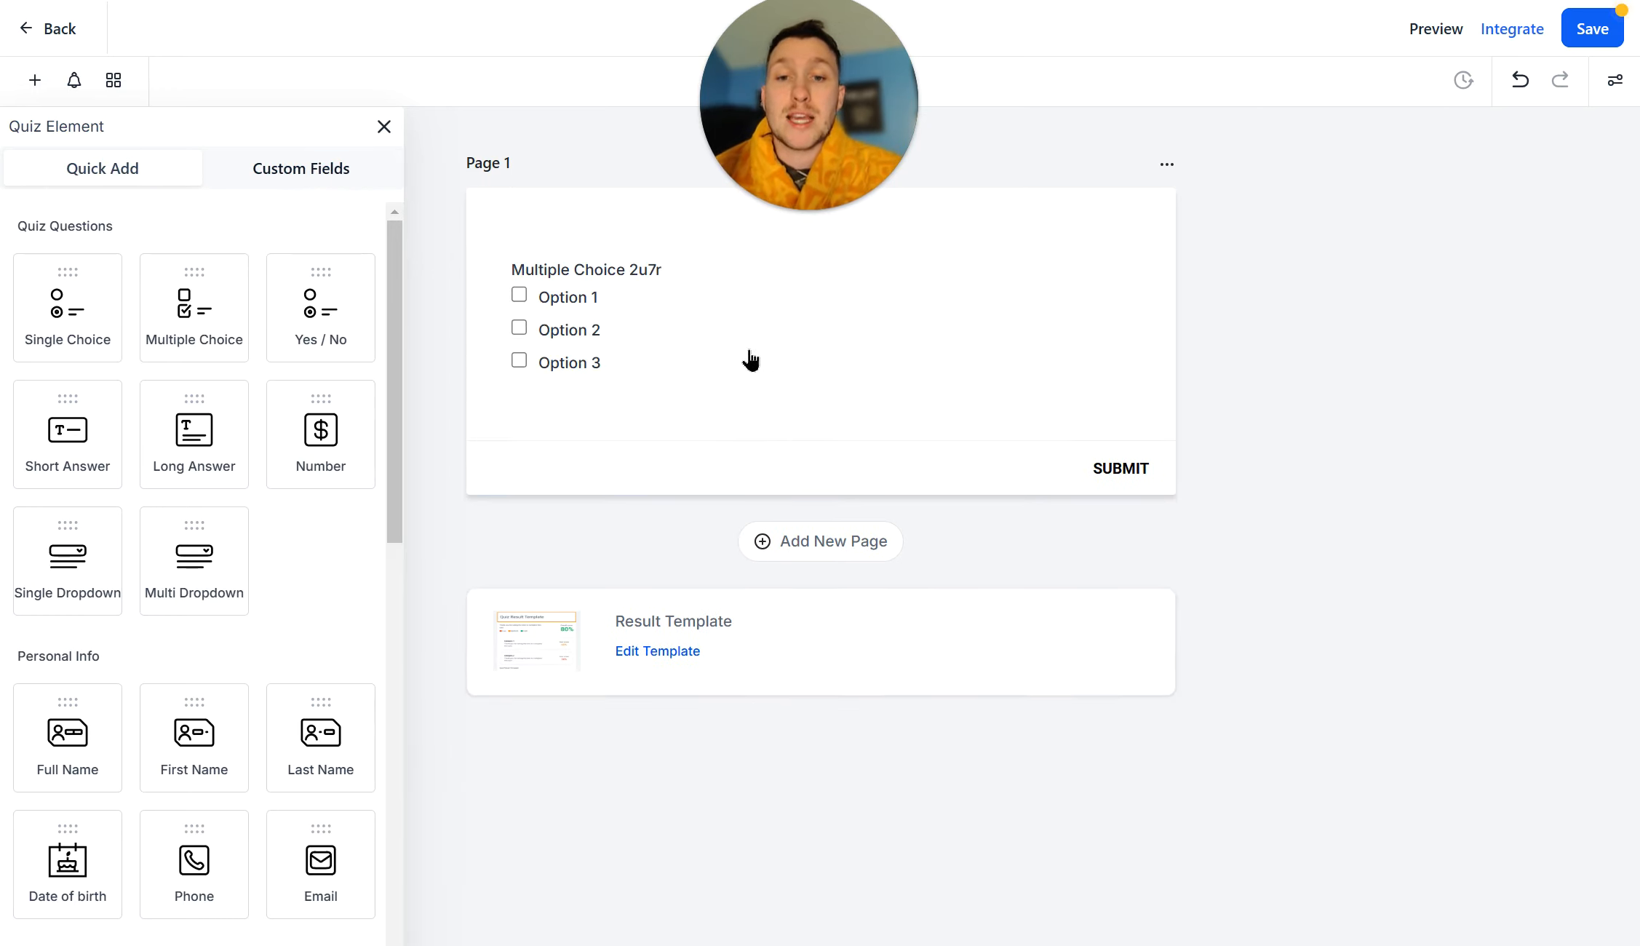
Set the multiple choice question's text to "is GHL Wizard the best?"
left_click(711, 347)
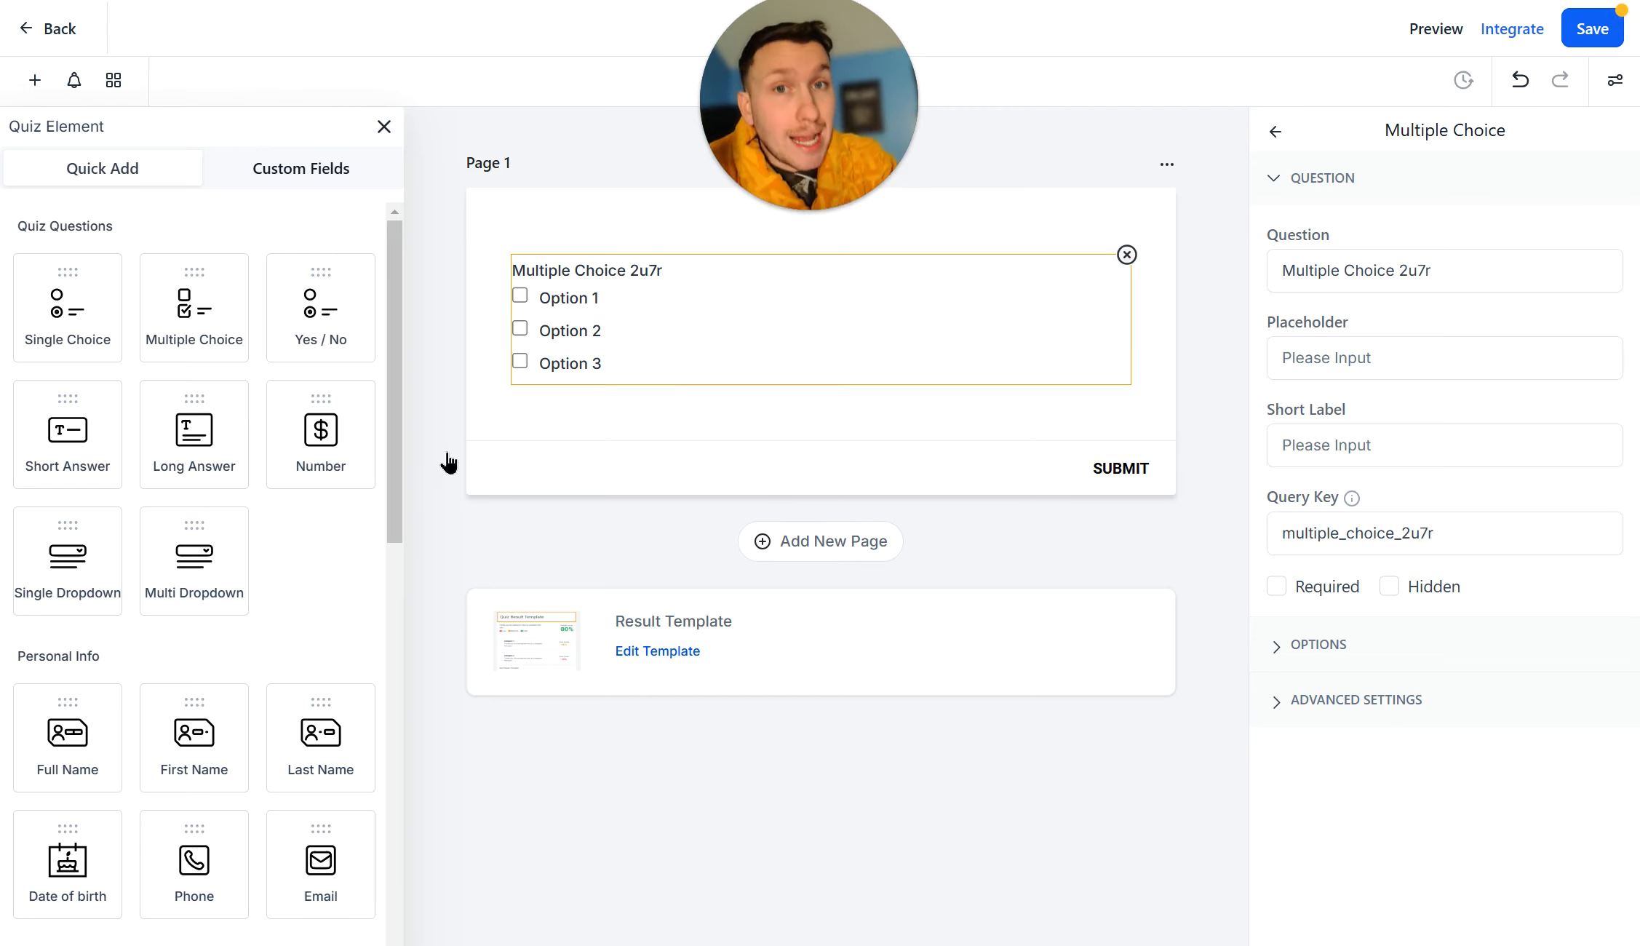
left_click(1334, 268)
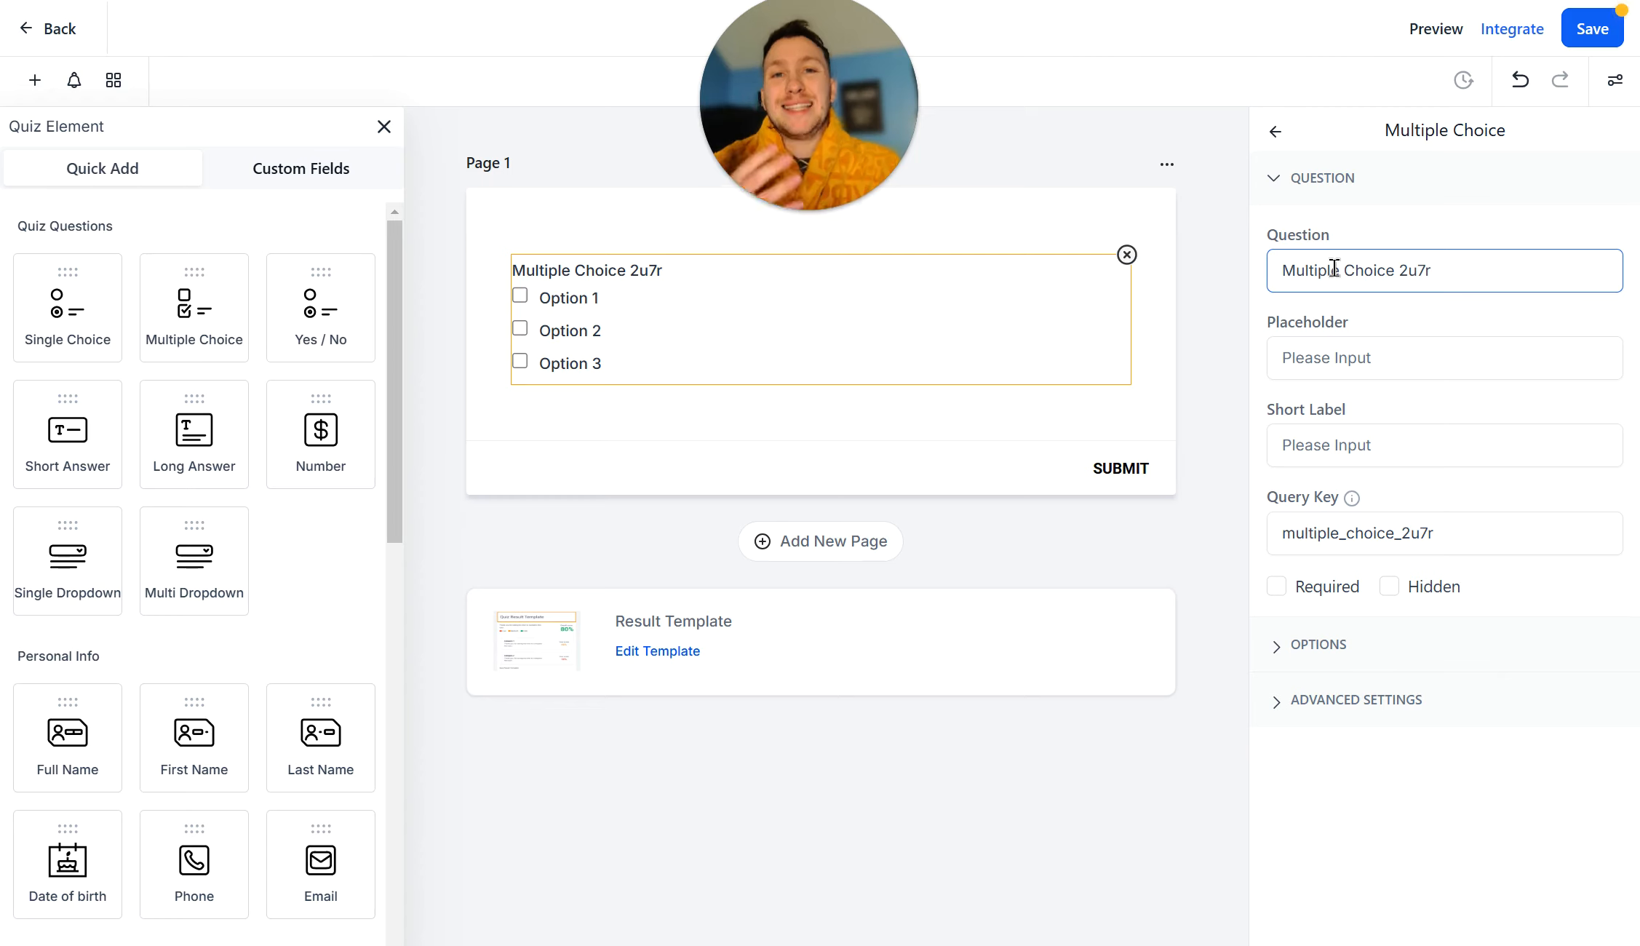
triple_click(1335, 269)
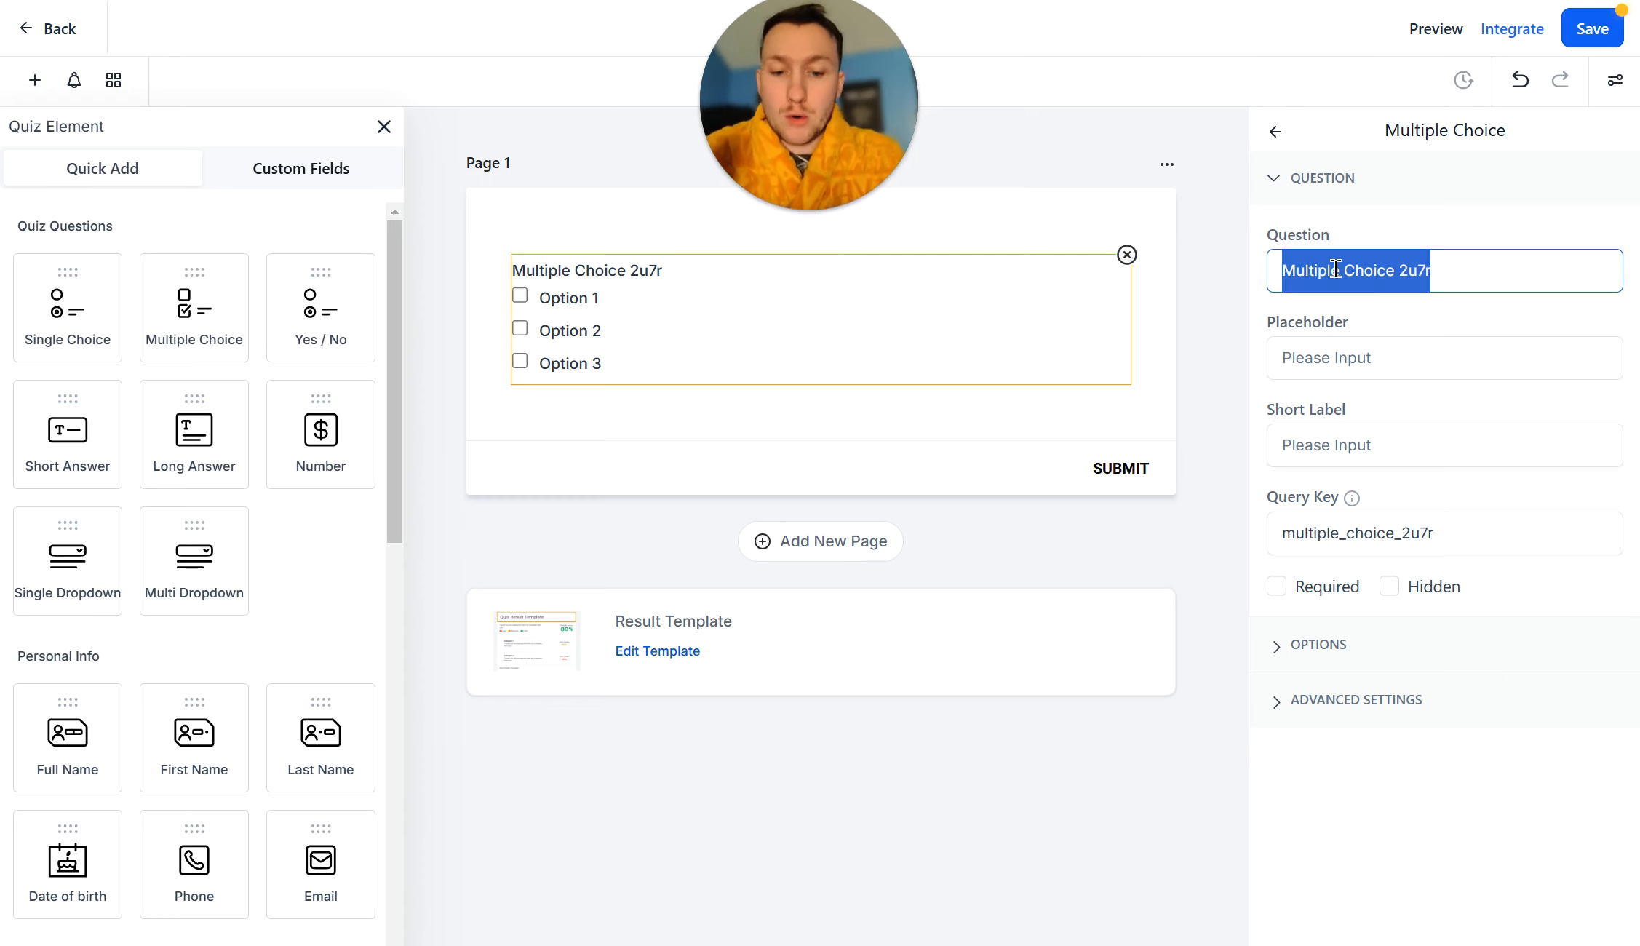
type("is GHL W")
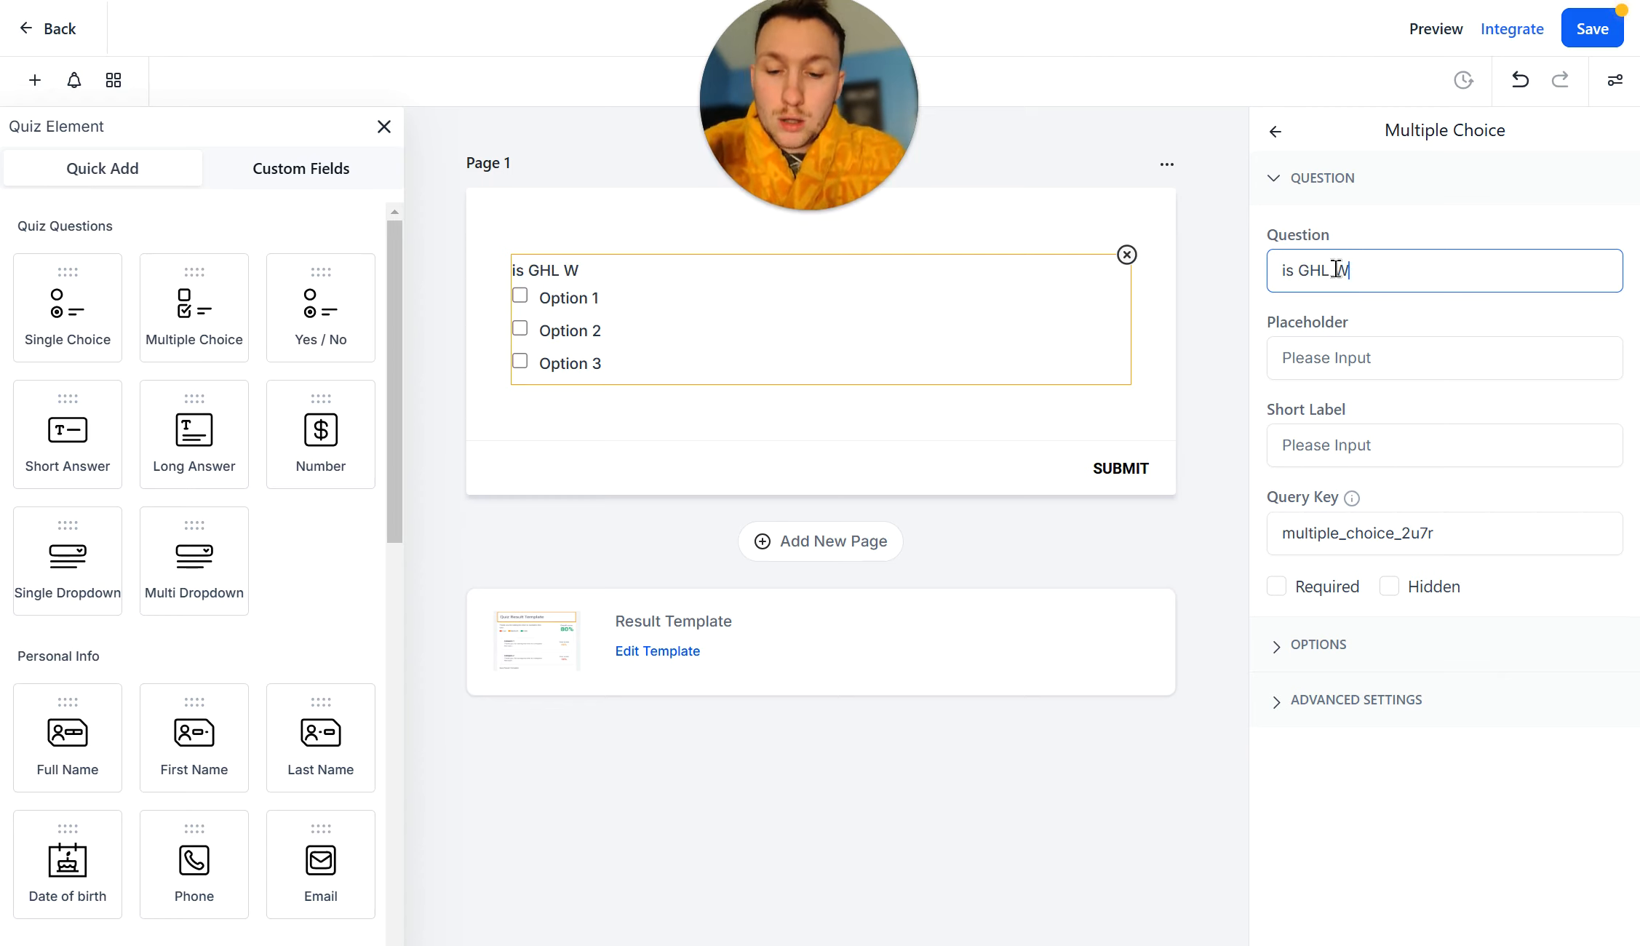
type("izard the best?")
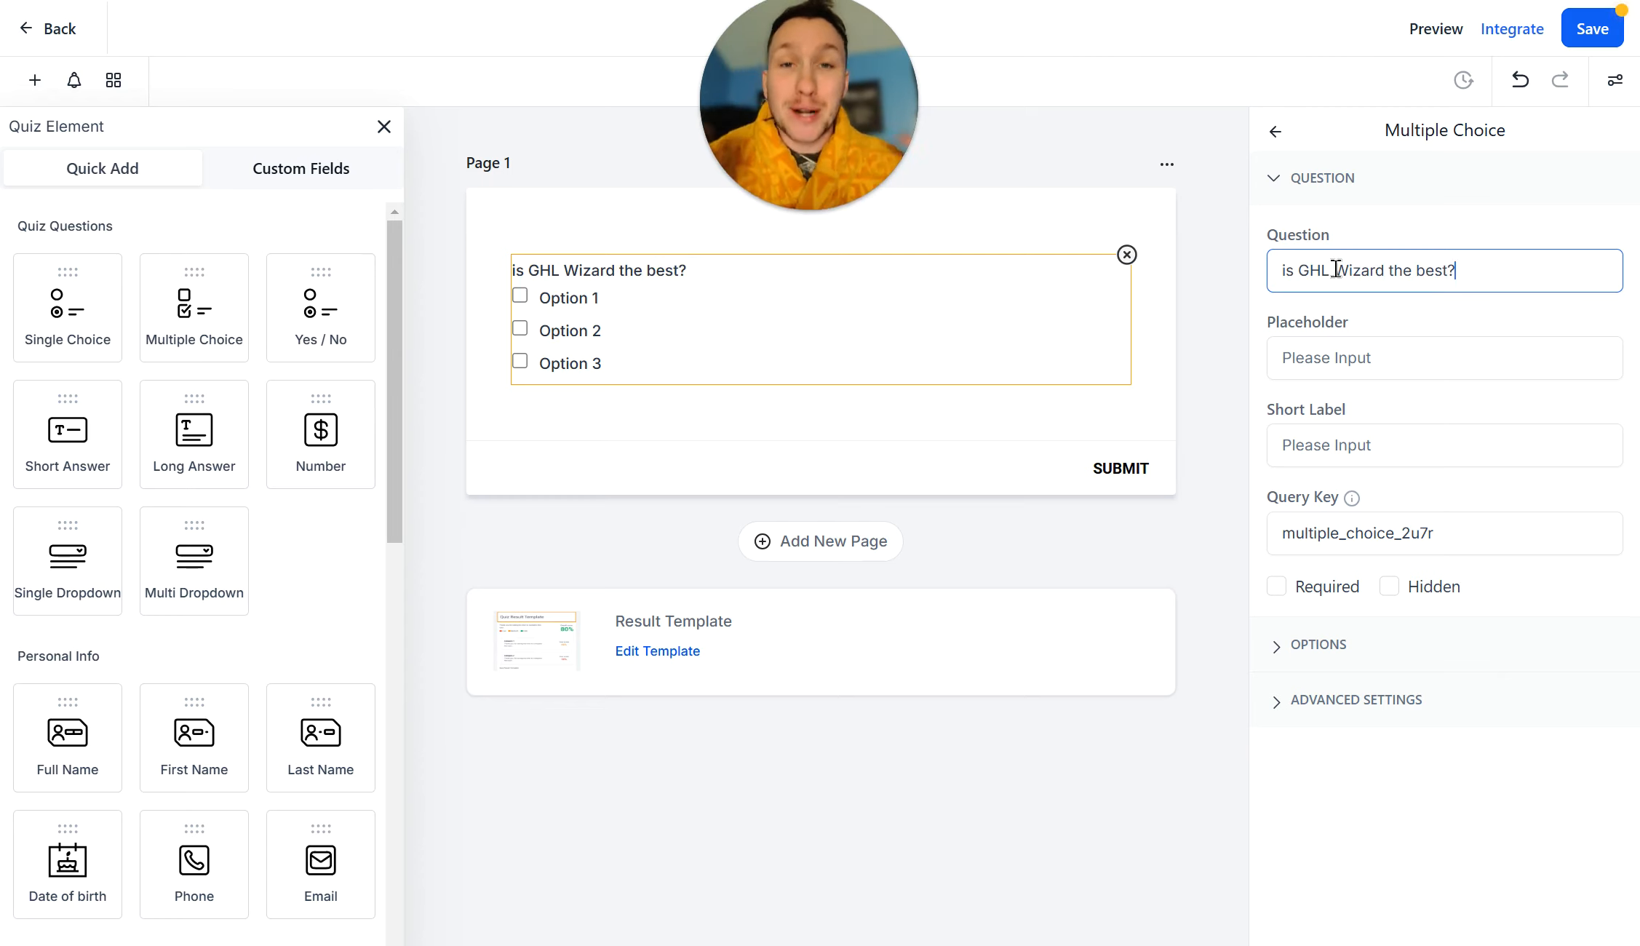
Make the multiple choice question required, leaving its placeholder and short label empty
left_click(1384, 368)
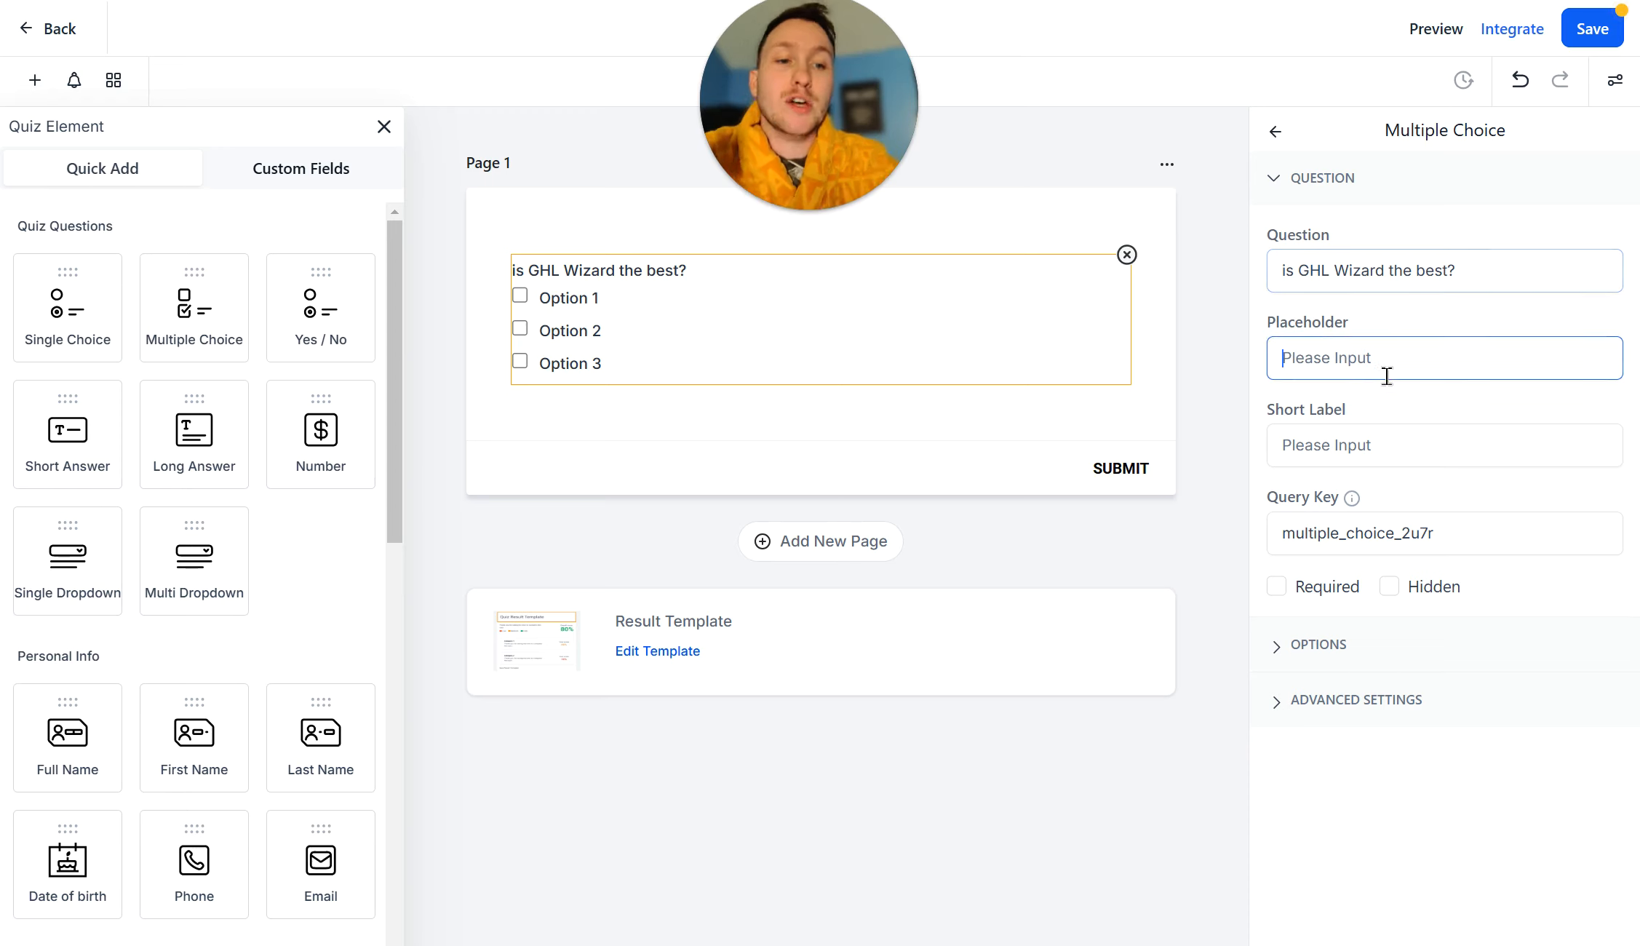
left_click(1426, 452)
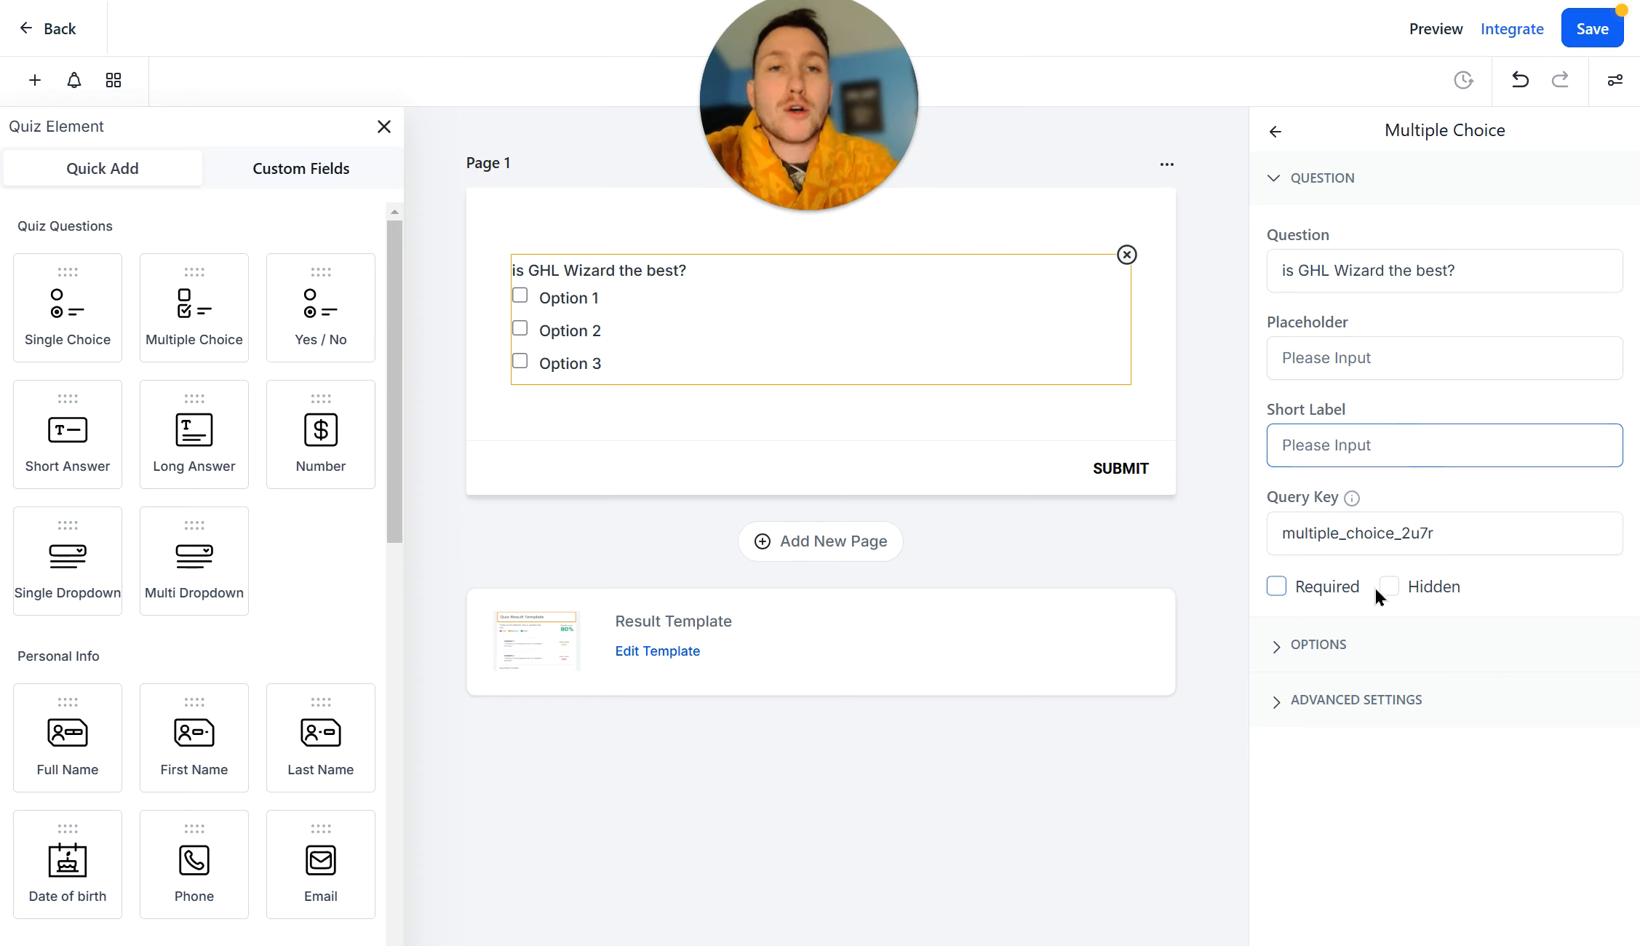
left_click(1300, 586)
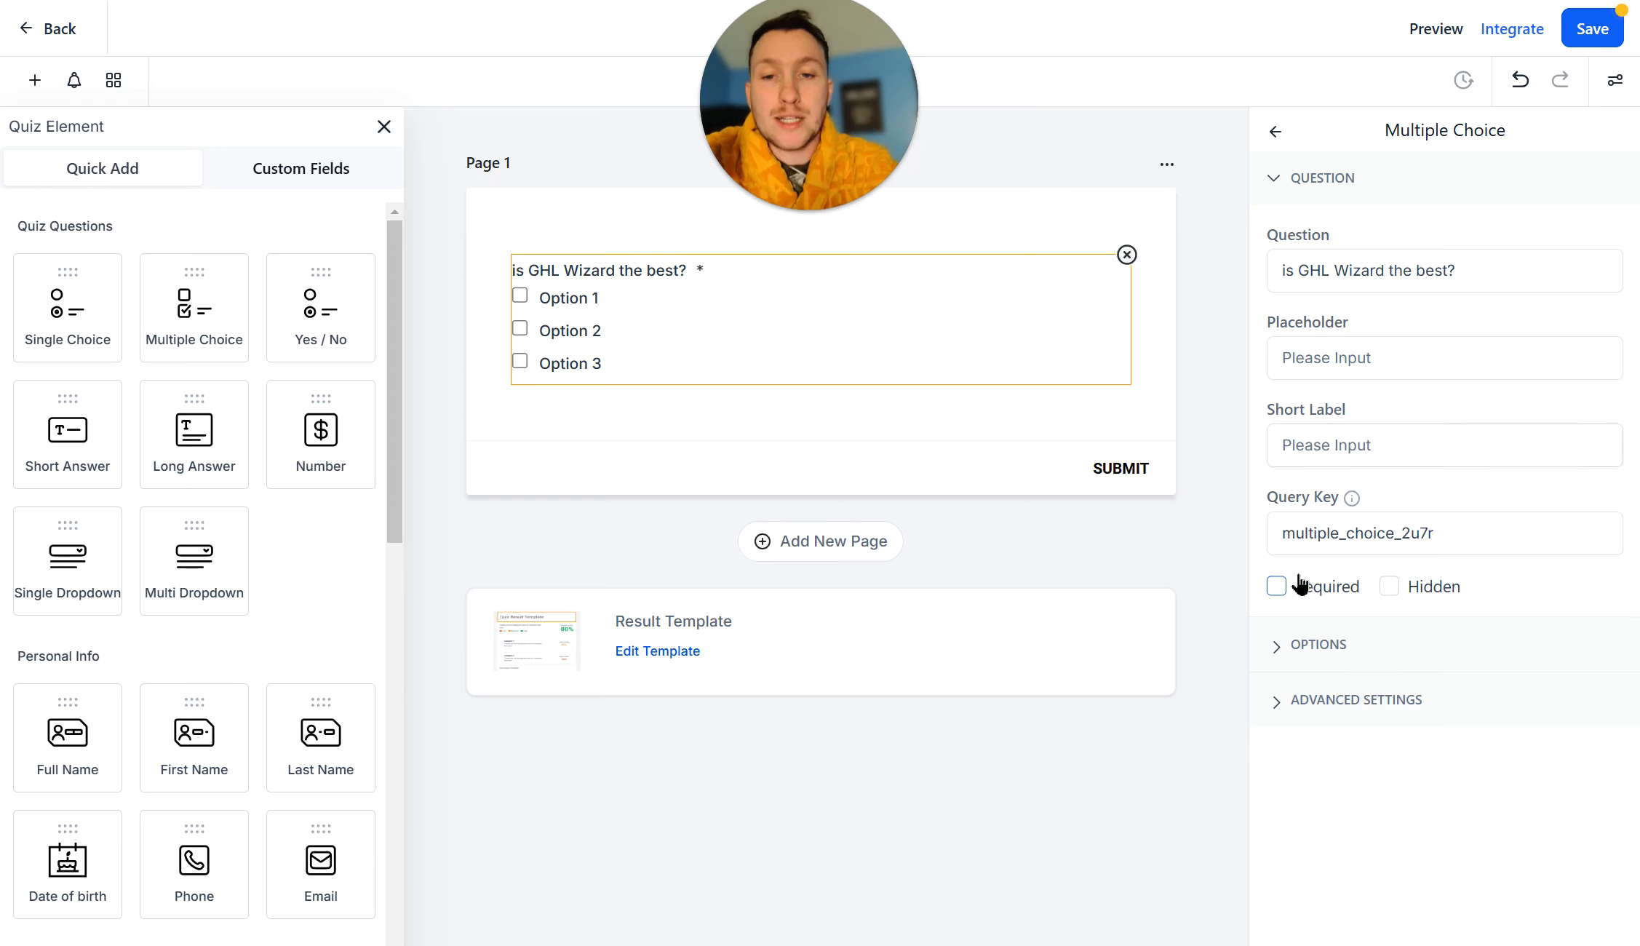
Rename the question's three answer options to "Yes", "No" and "Maybe"
left_click(1326, 650)
scroll(1384, 657, "down", 4)
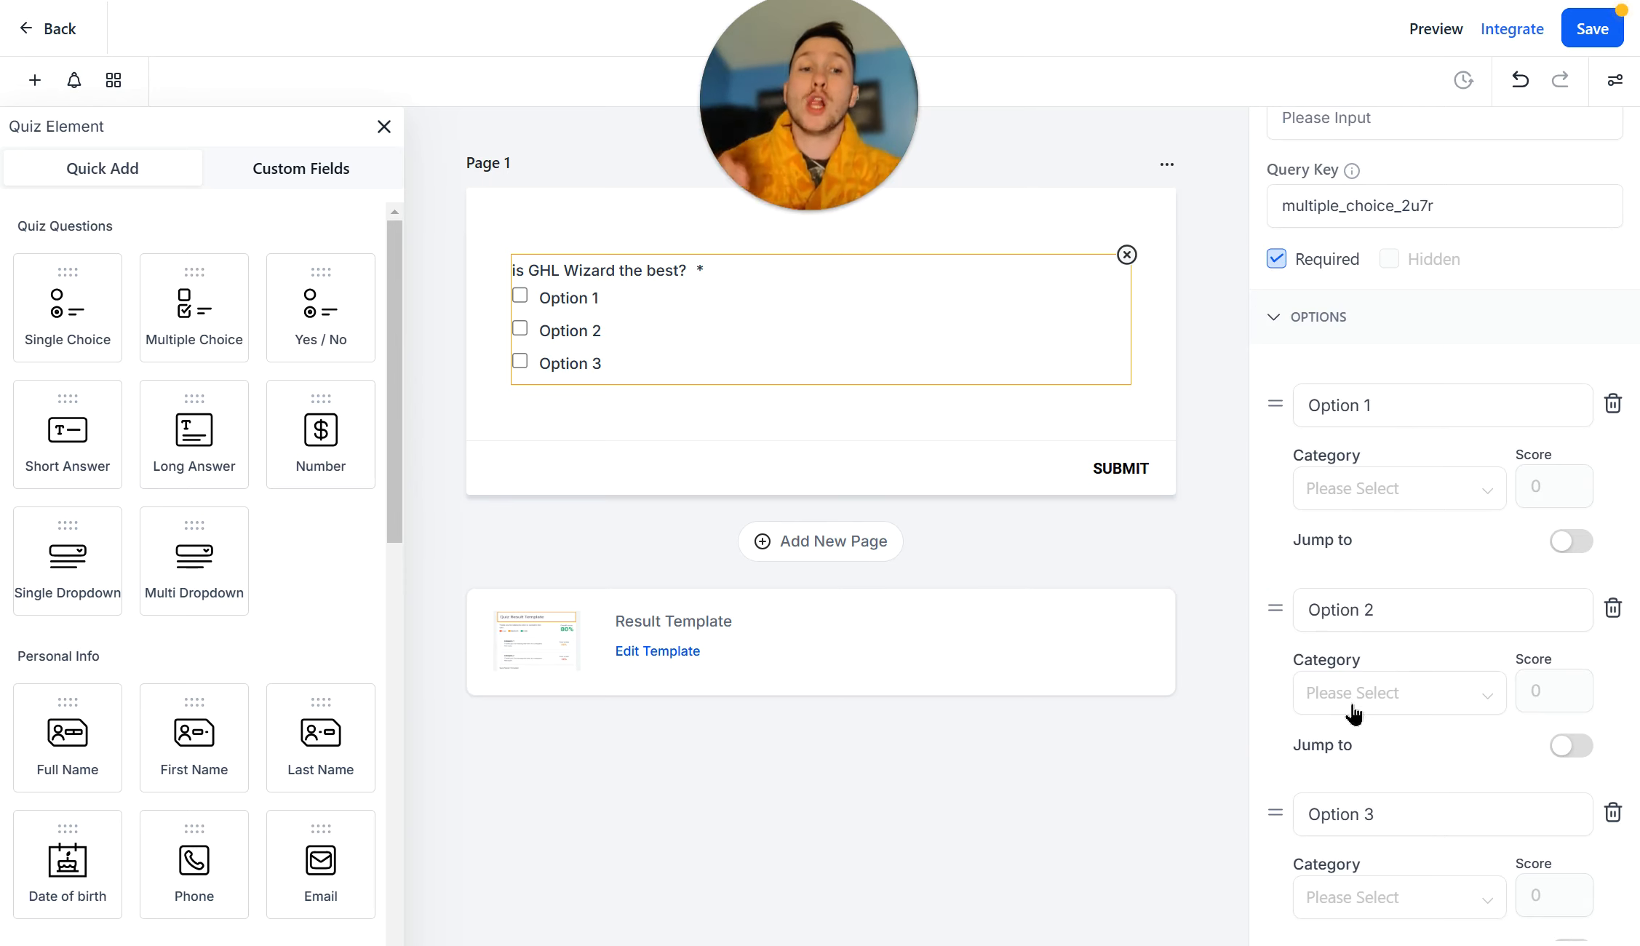
scroll(1354, 668, "down", 4)
scroll(1374, 655, "up", 5)
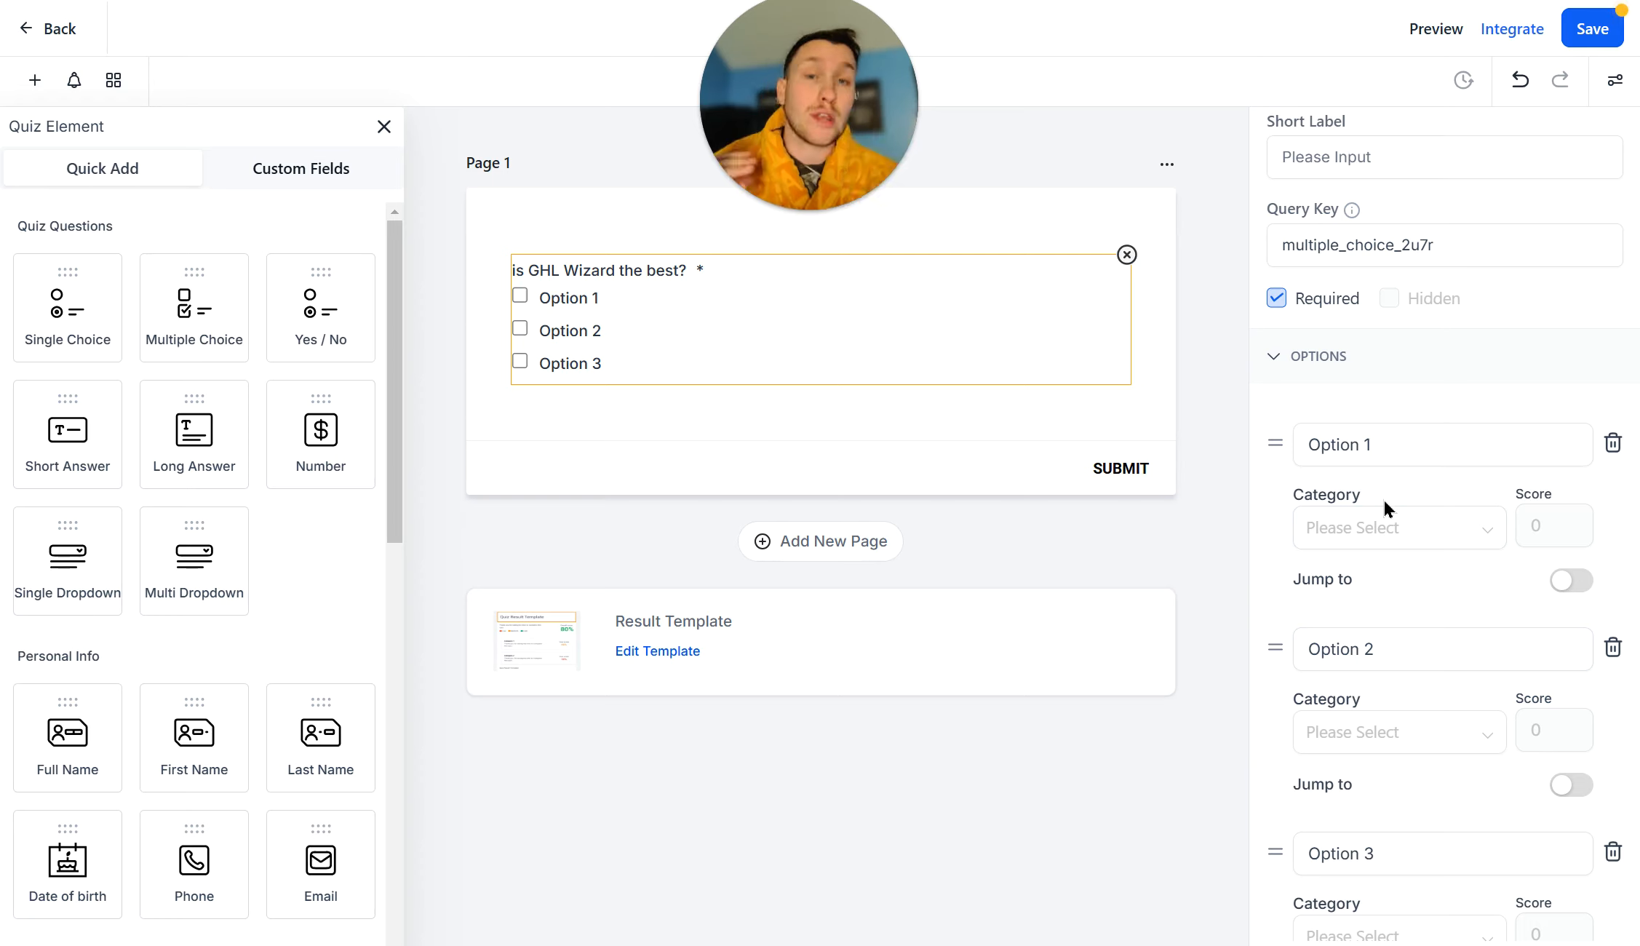
left_click(1516, 449)
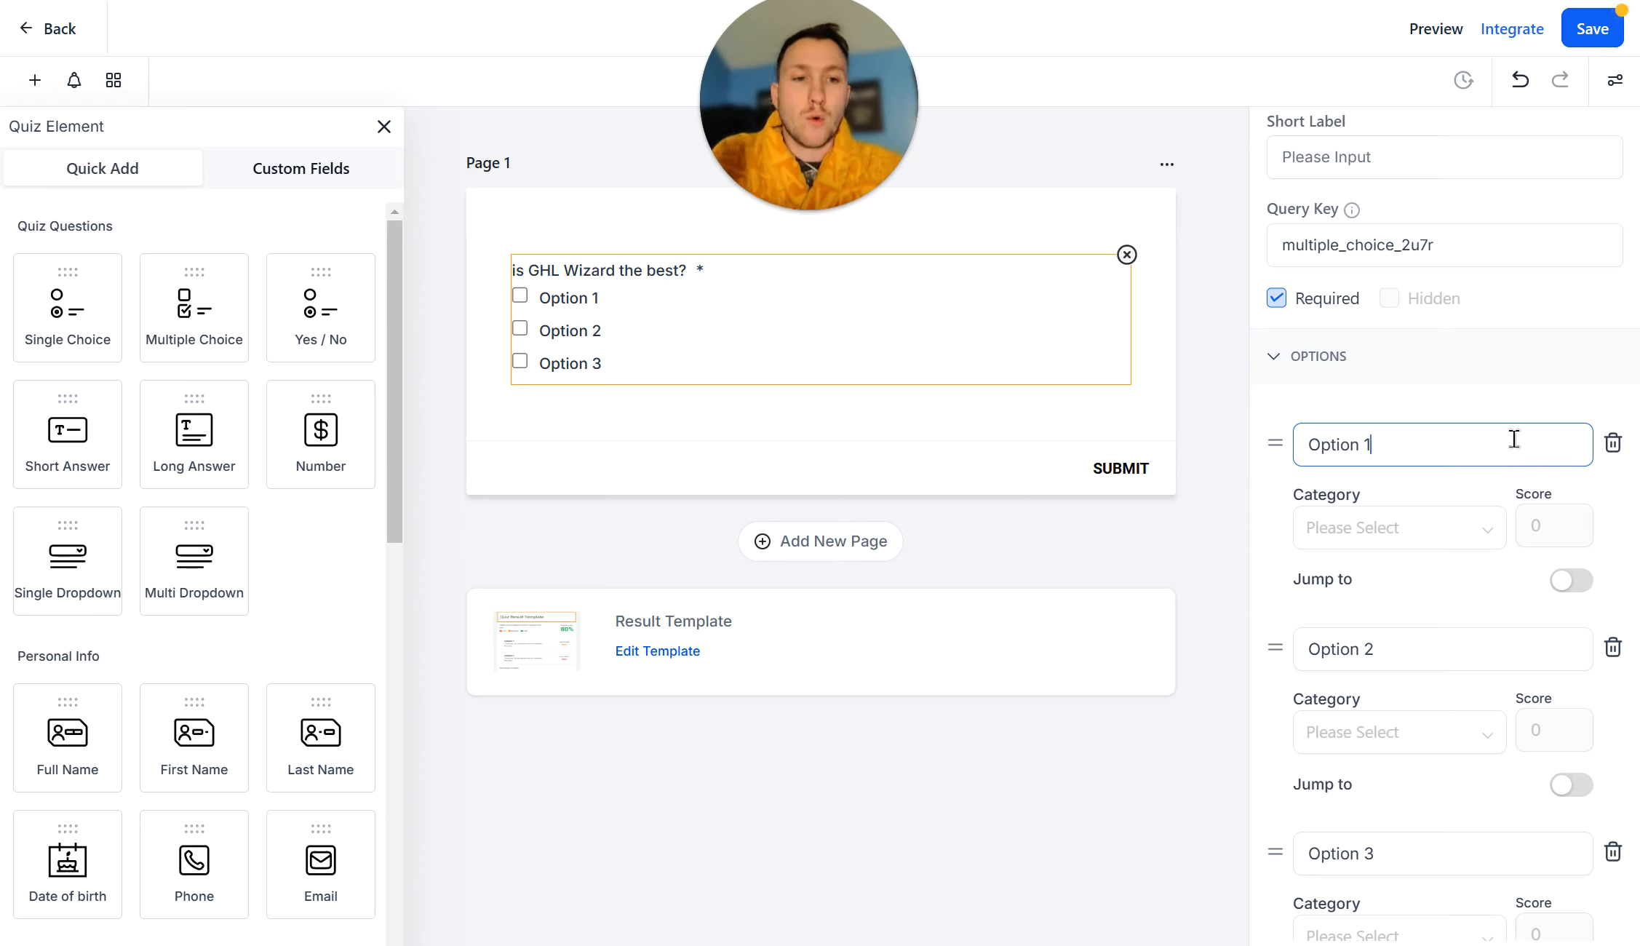
triple_click(1514, 439)
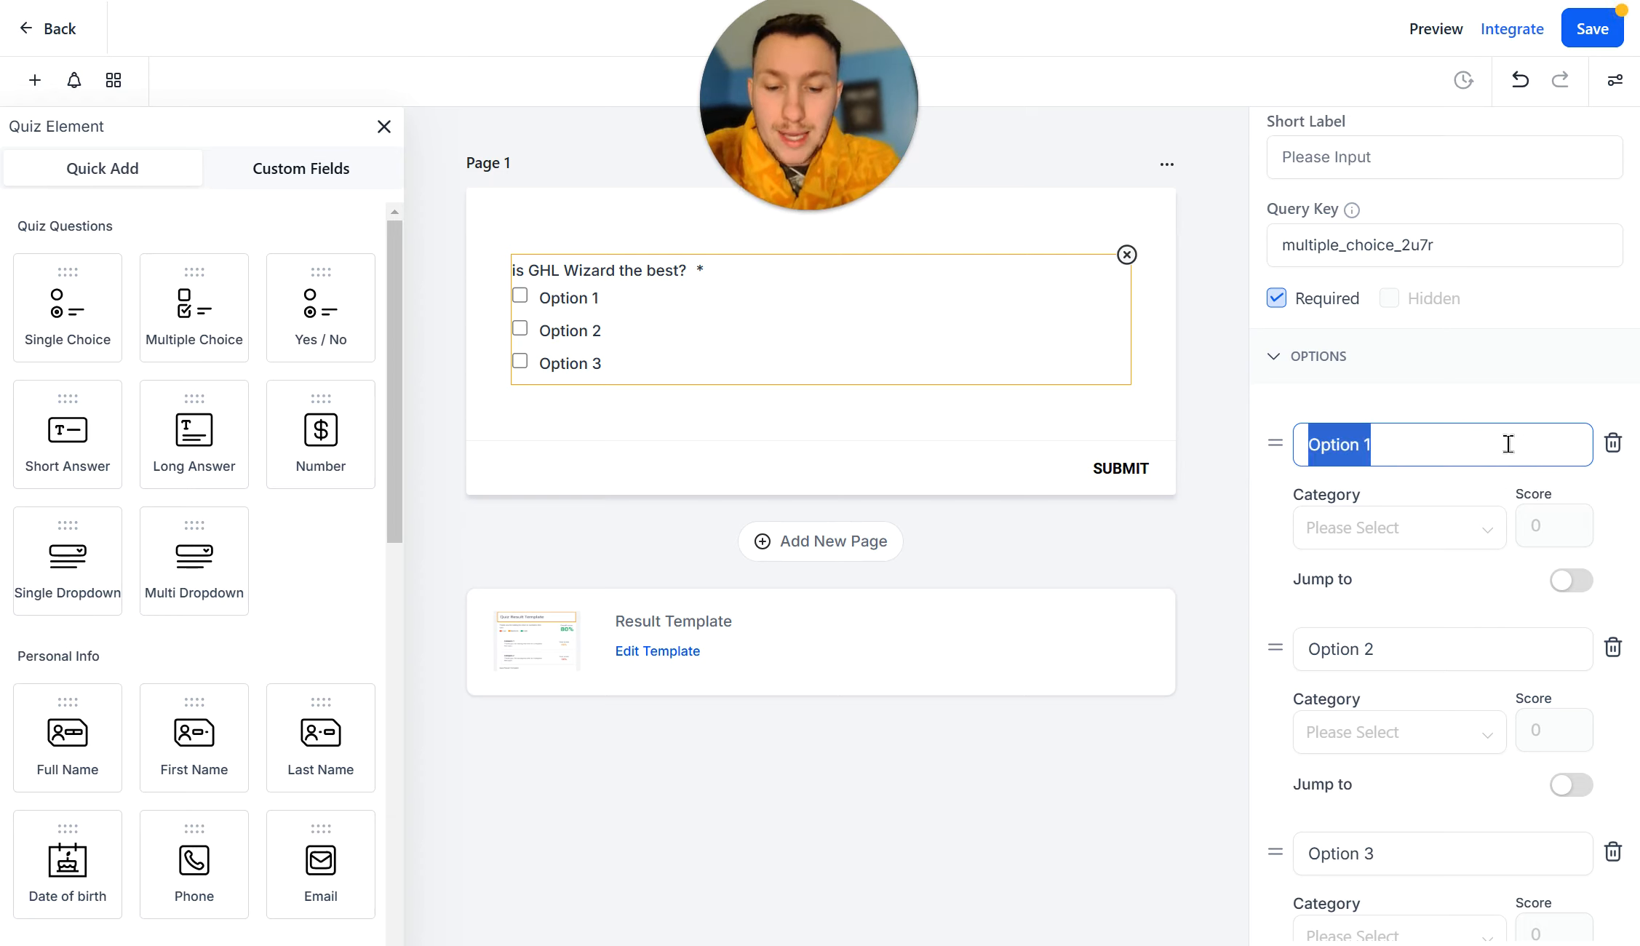
type("Yes")
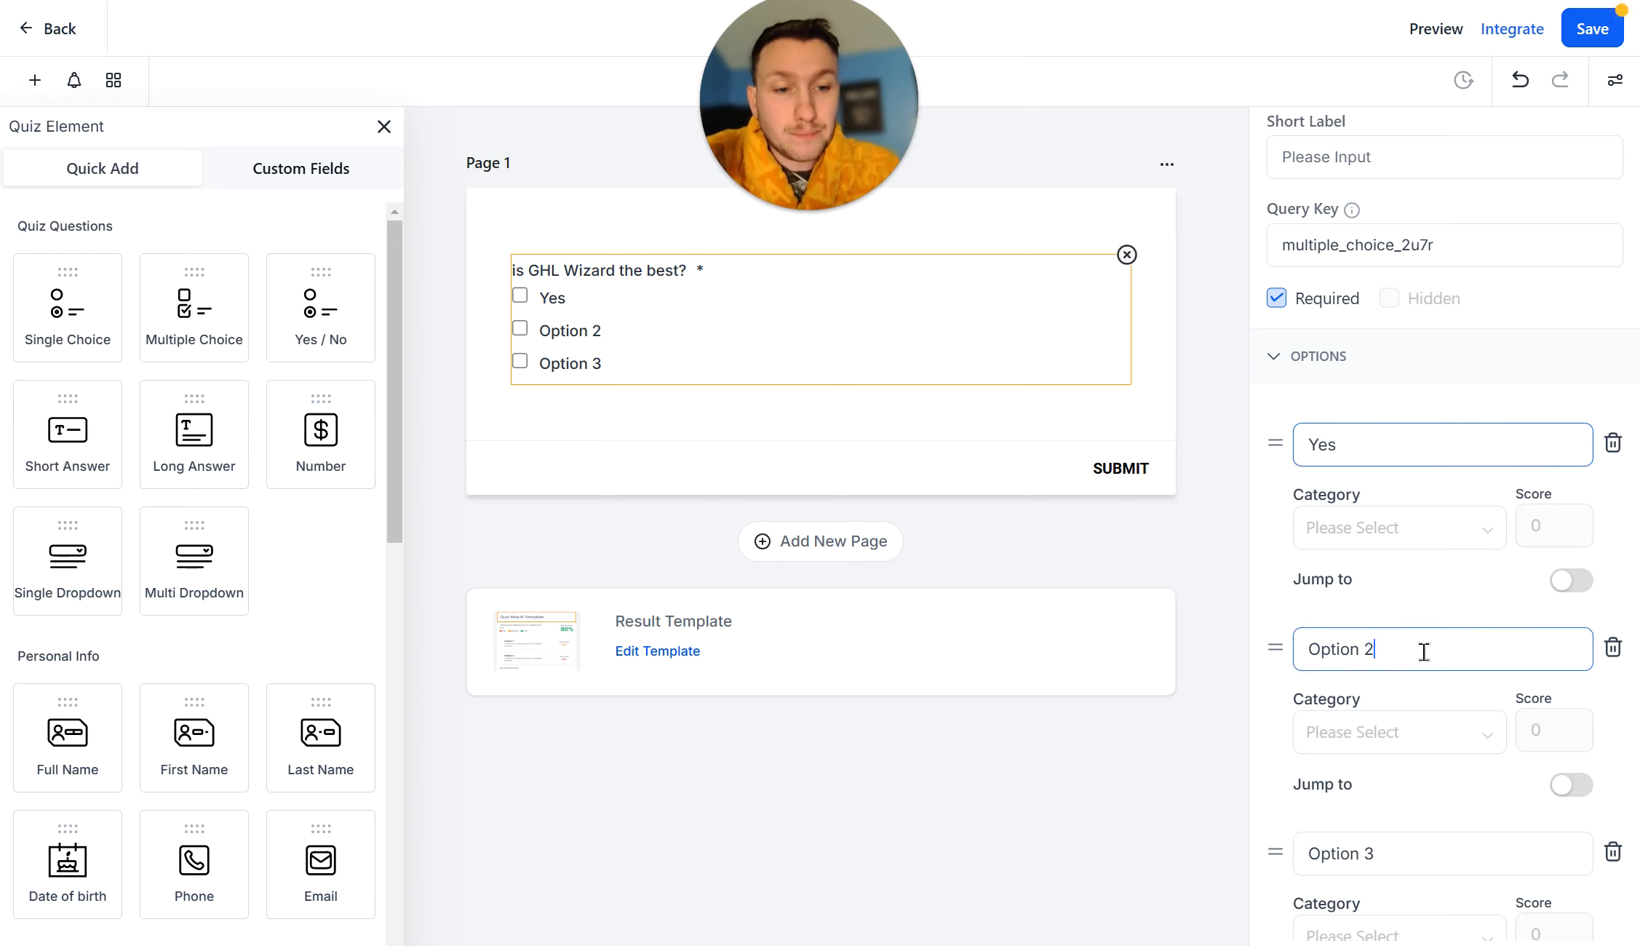
triple_click(1426, 650)
type("No")
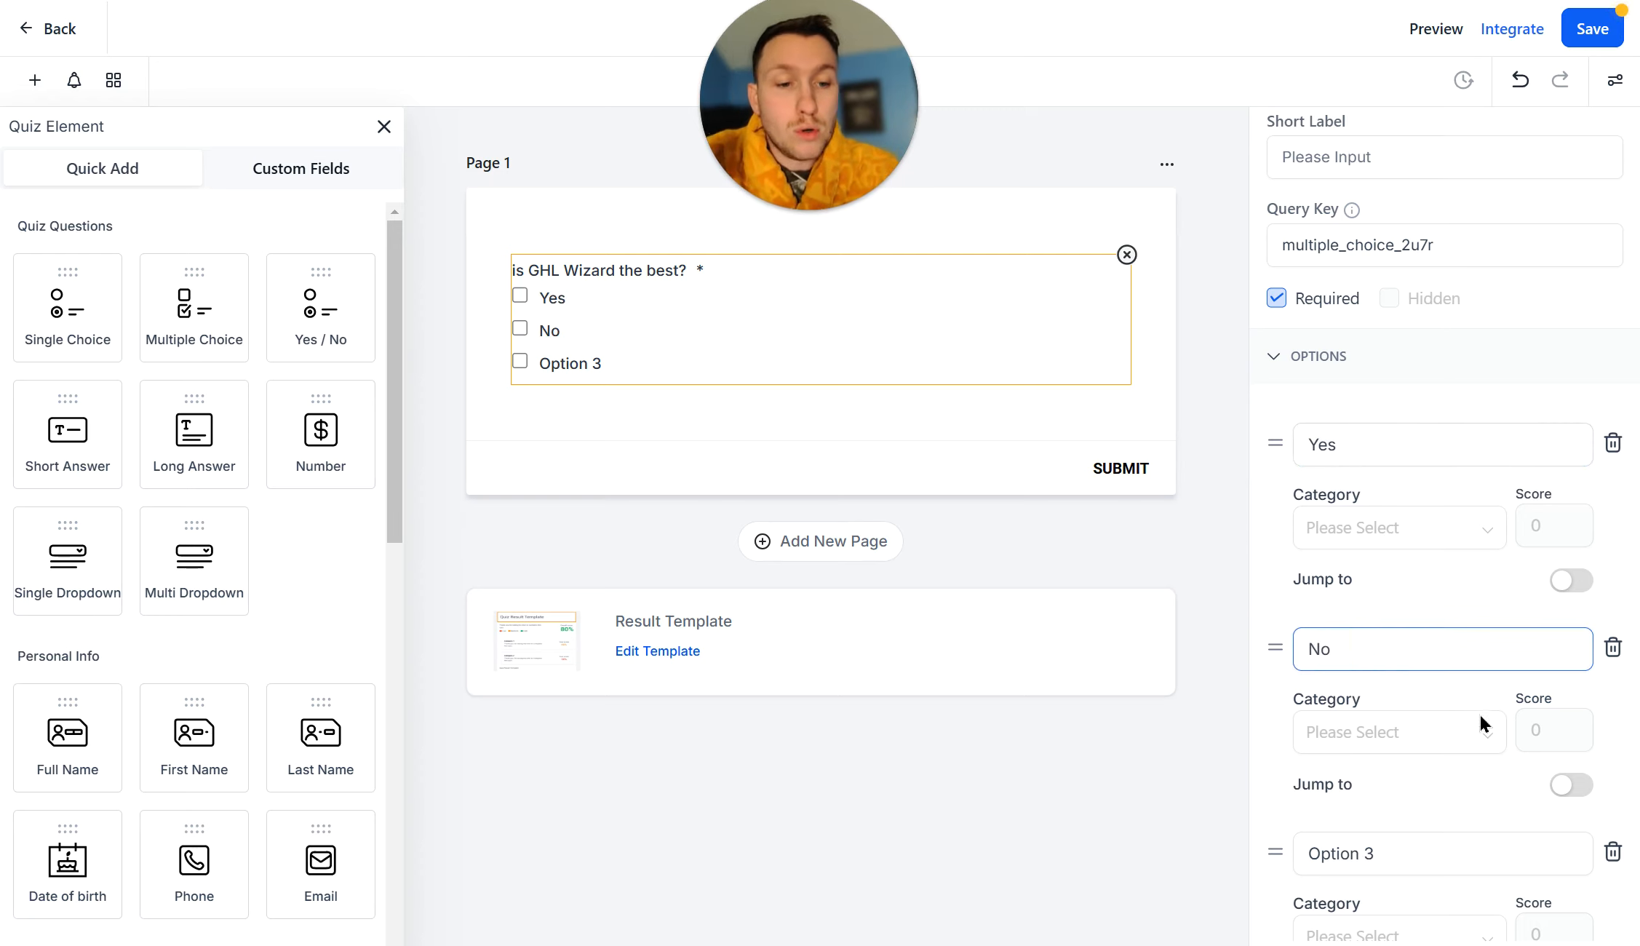
triple_click(1470, 861)
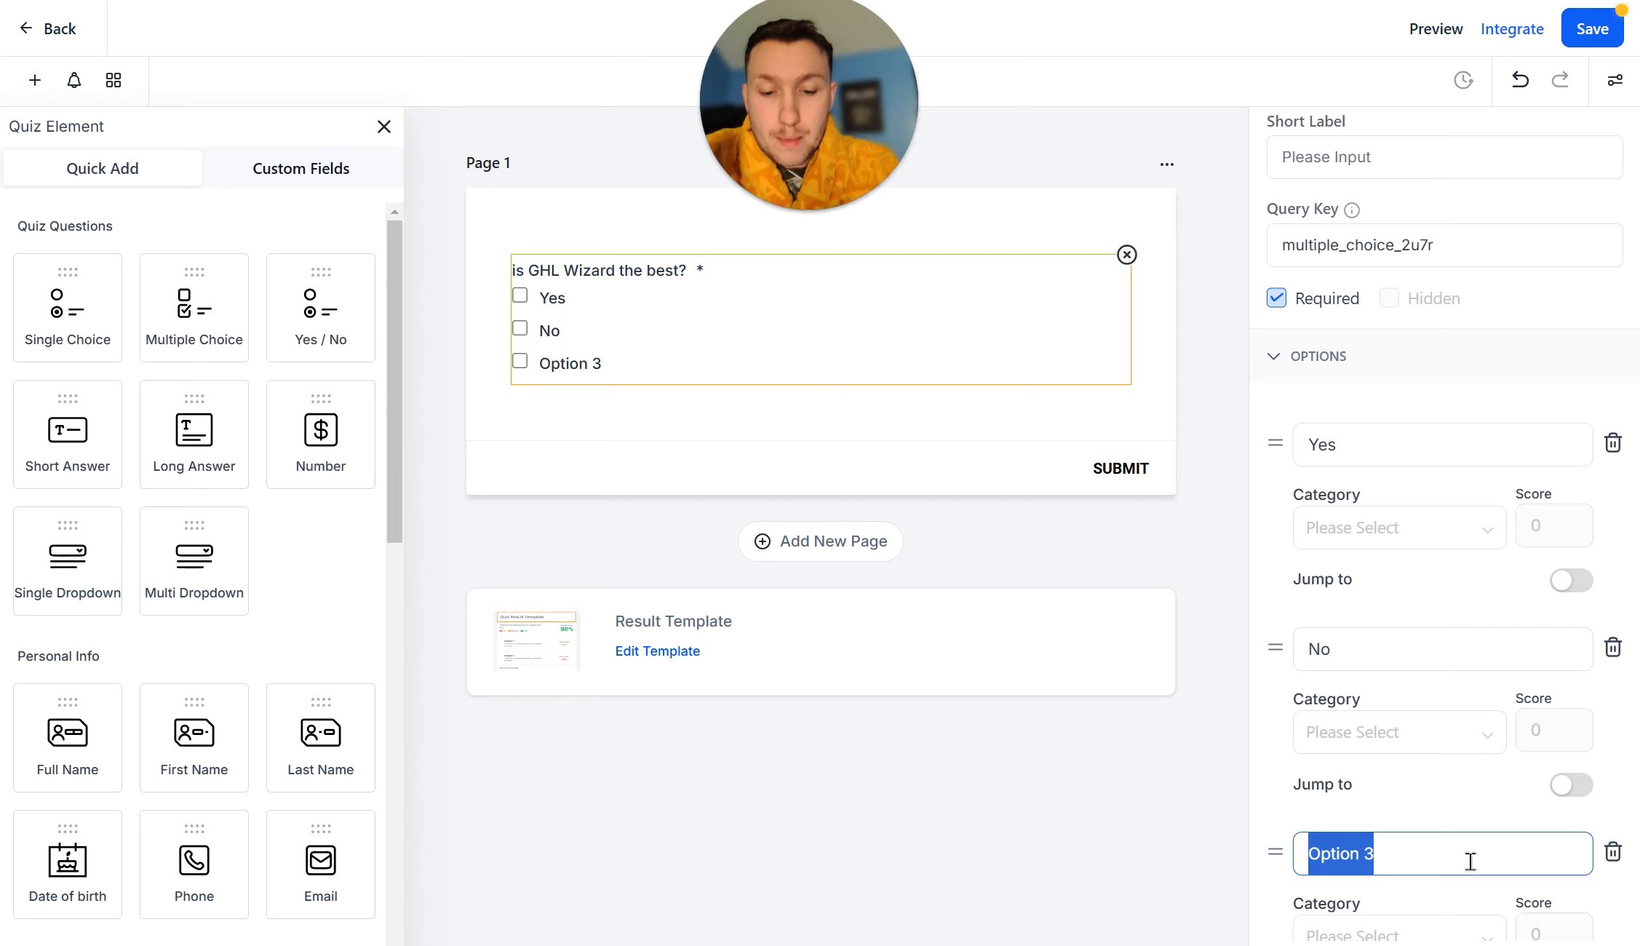
type("Maybe")
Create two new scoring categories named "Right Answer" and "Wrong Answer"
left_click(1467, 542)
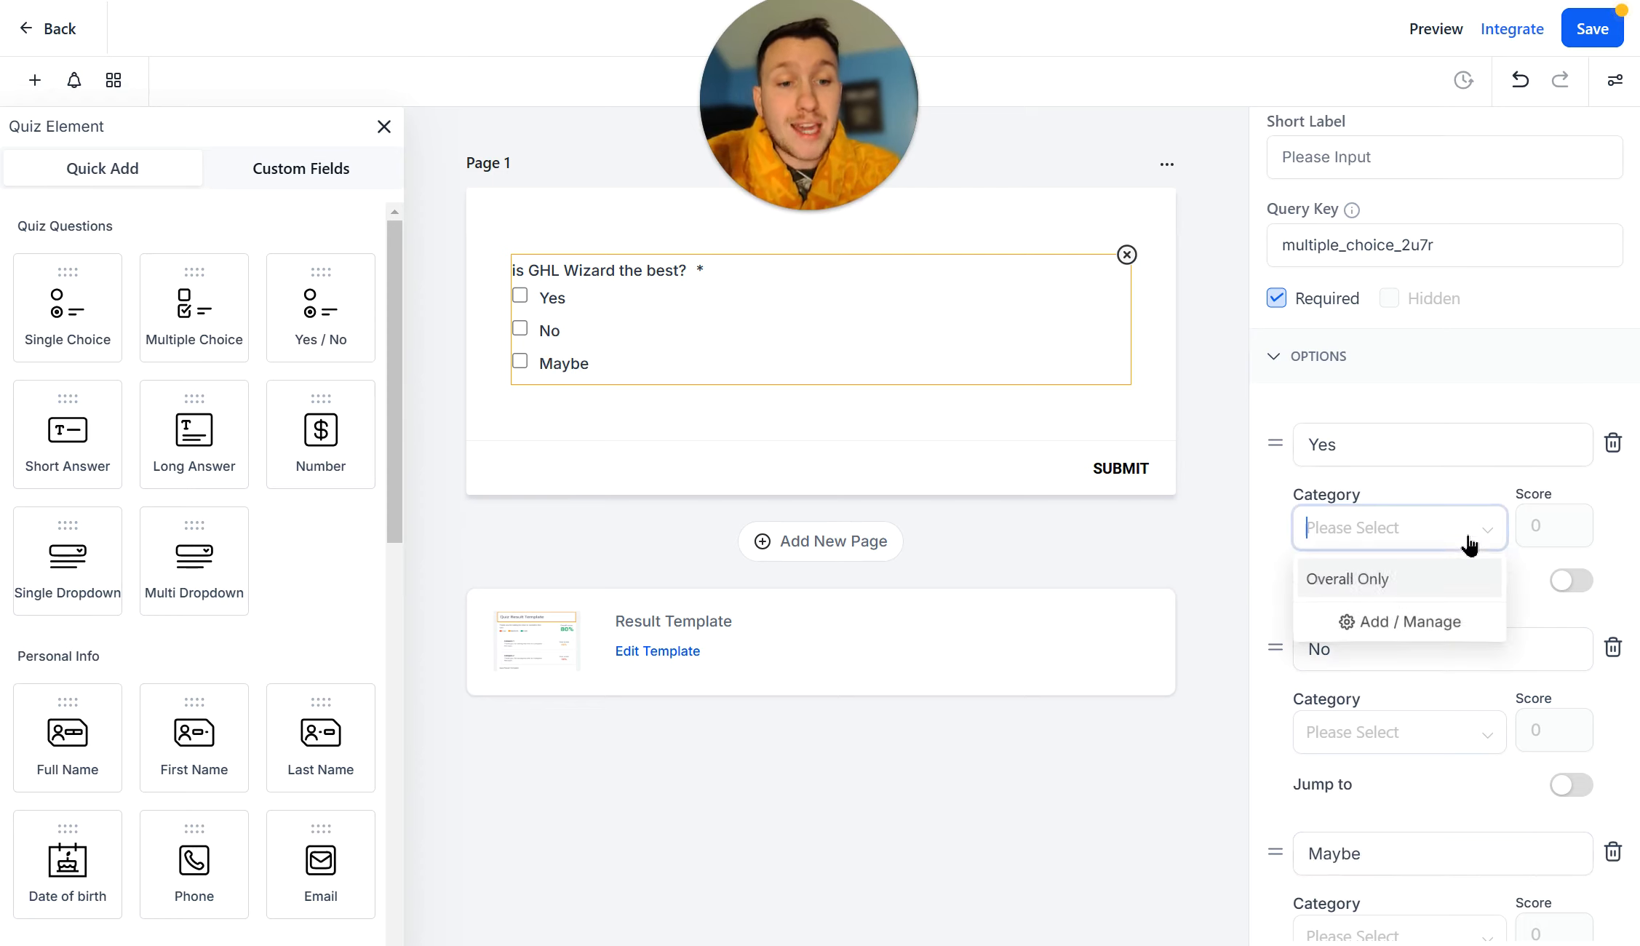
left_click(1448, 627)
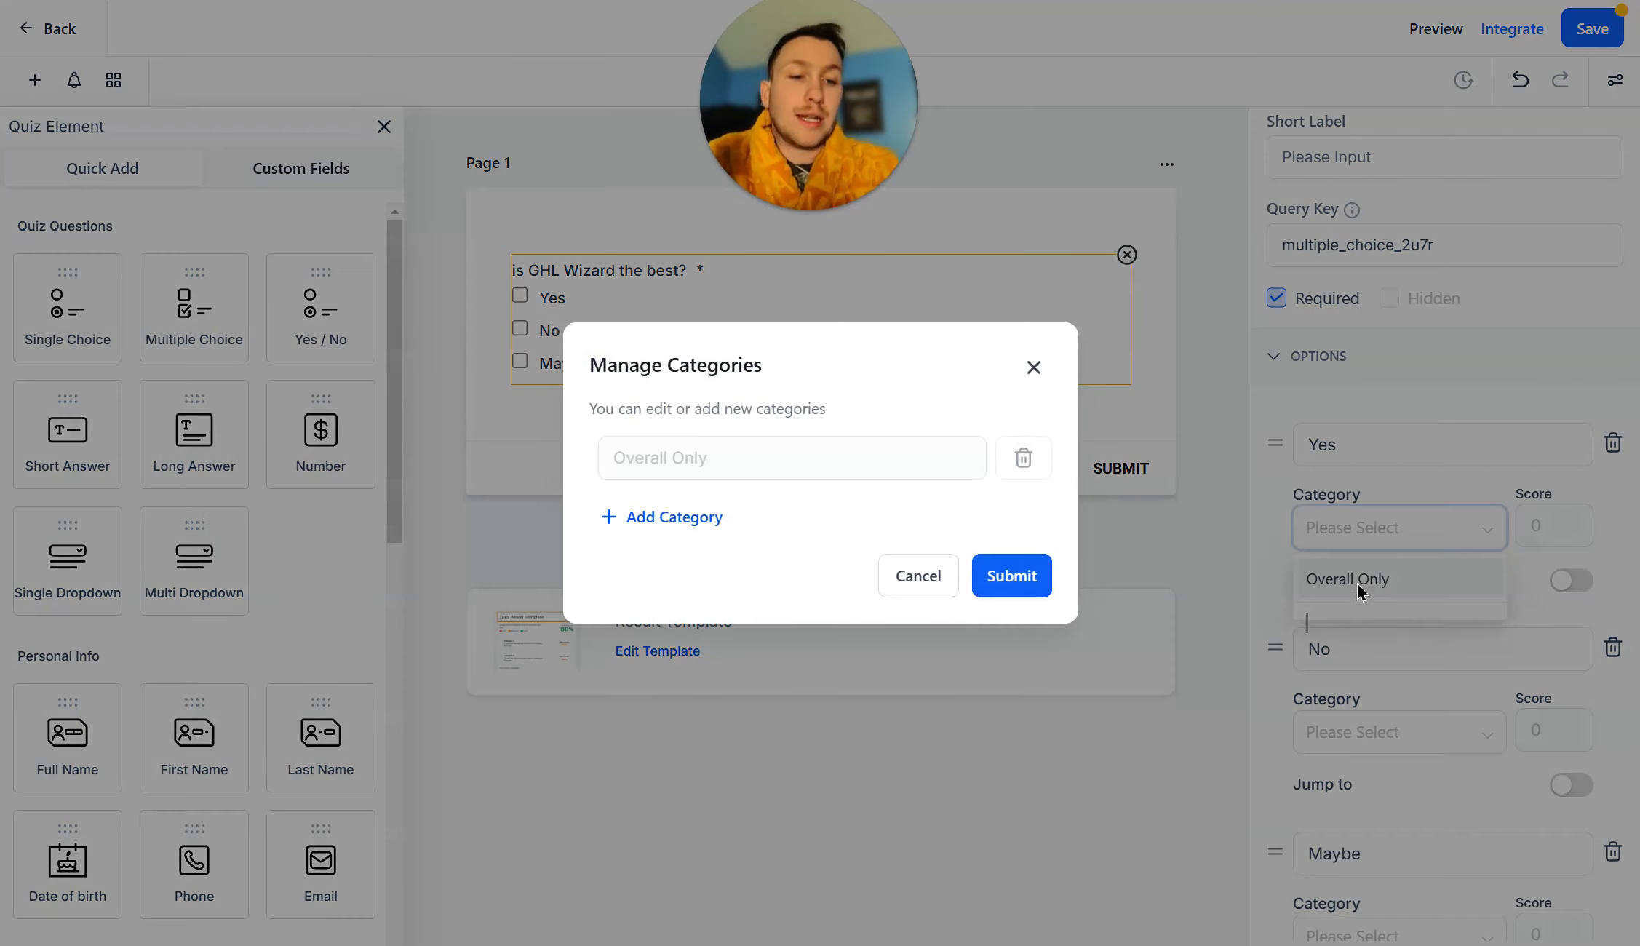
left_click(703, 518)
left_click(743, 502)
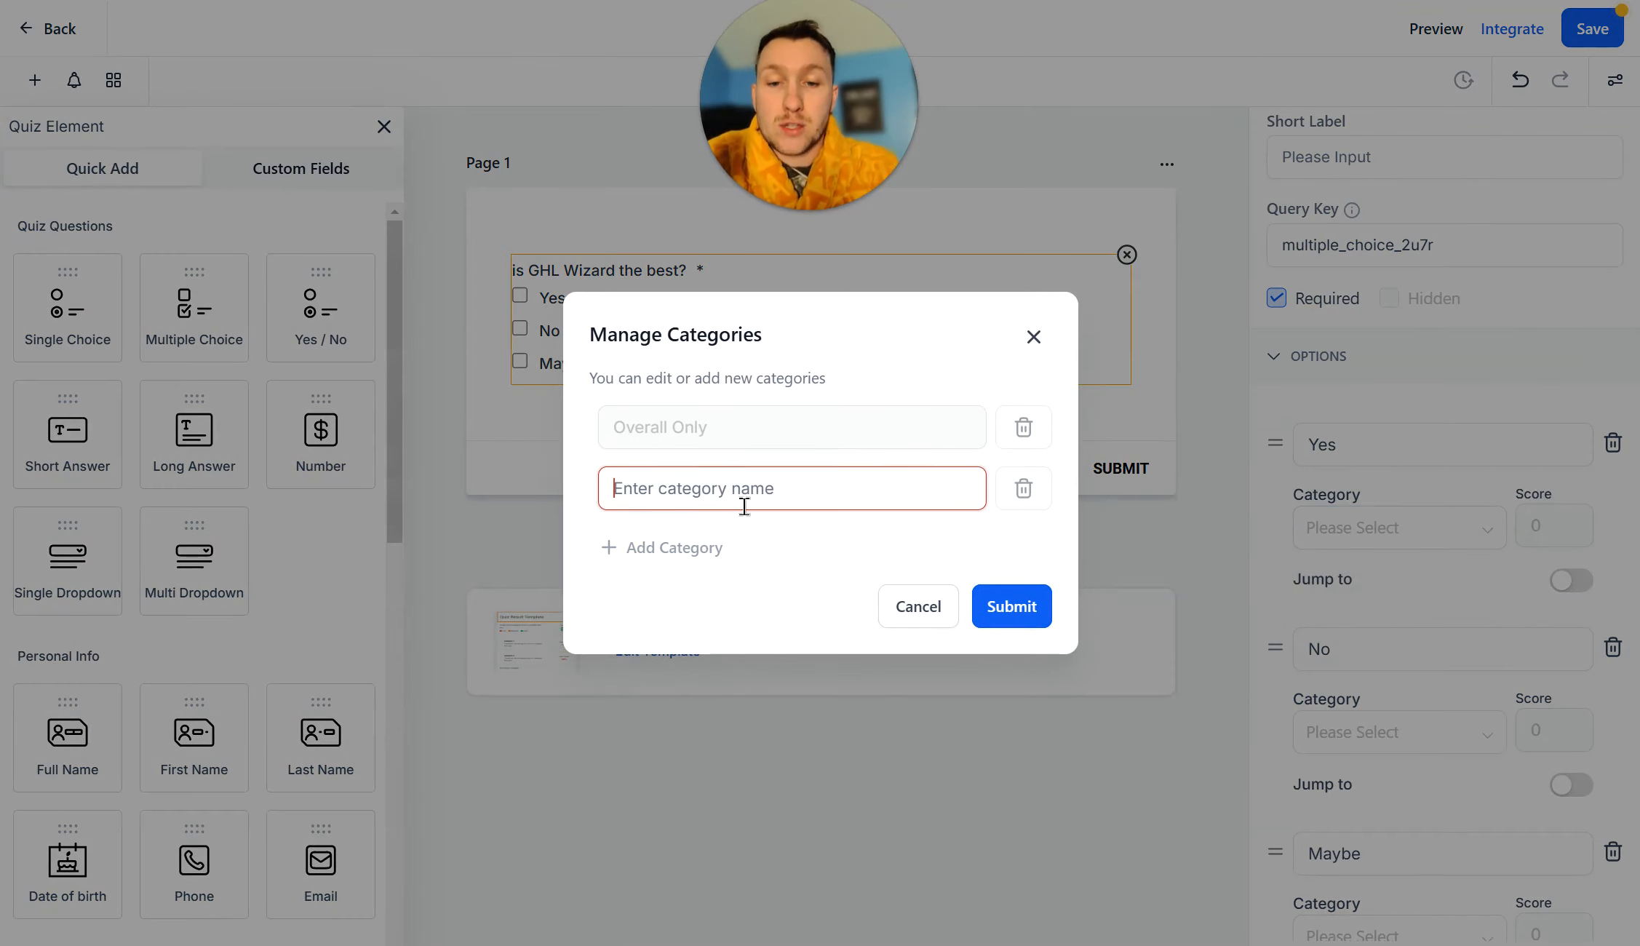
type("Right Answer")
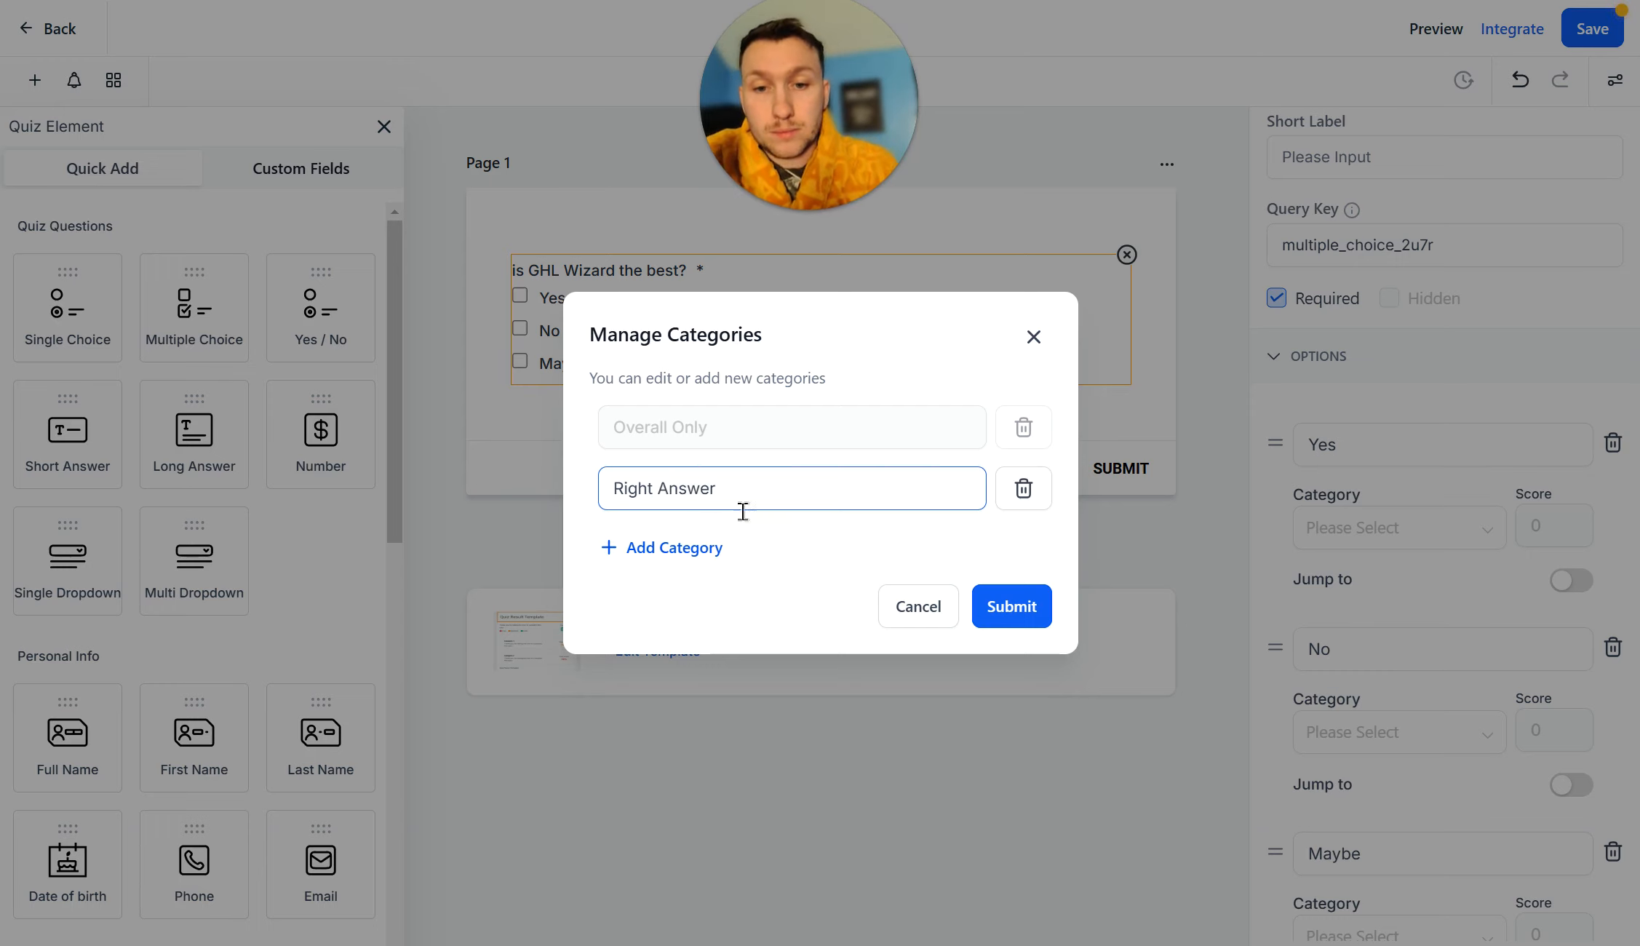
left_click(697, 549)
left_click(775, 523)
type("Wr")
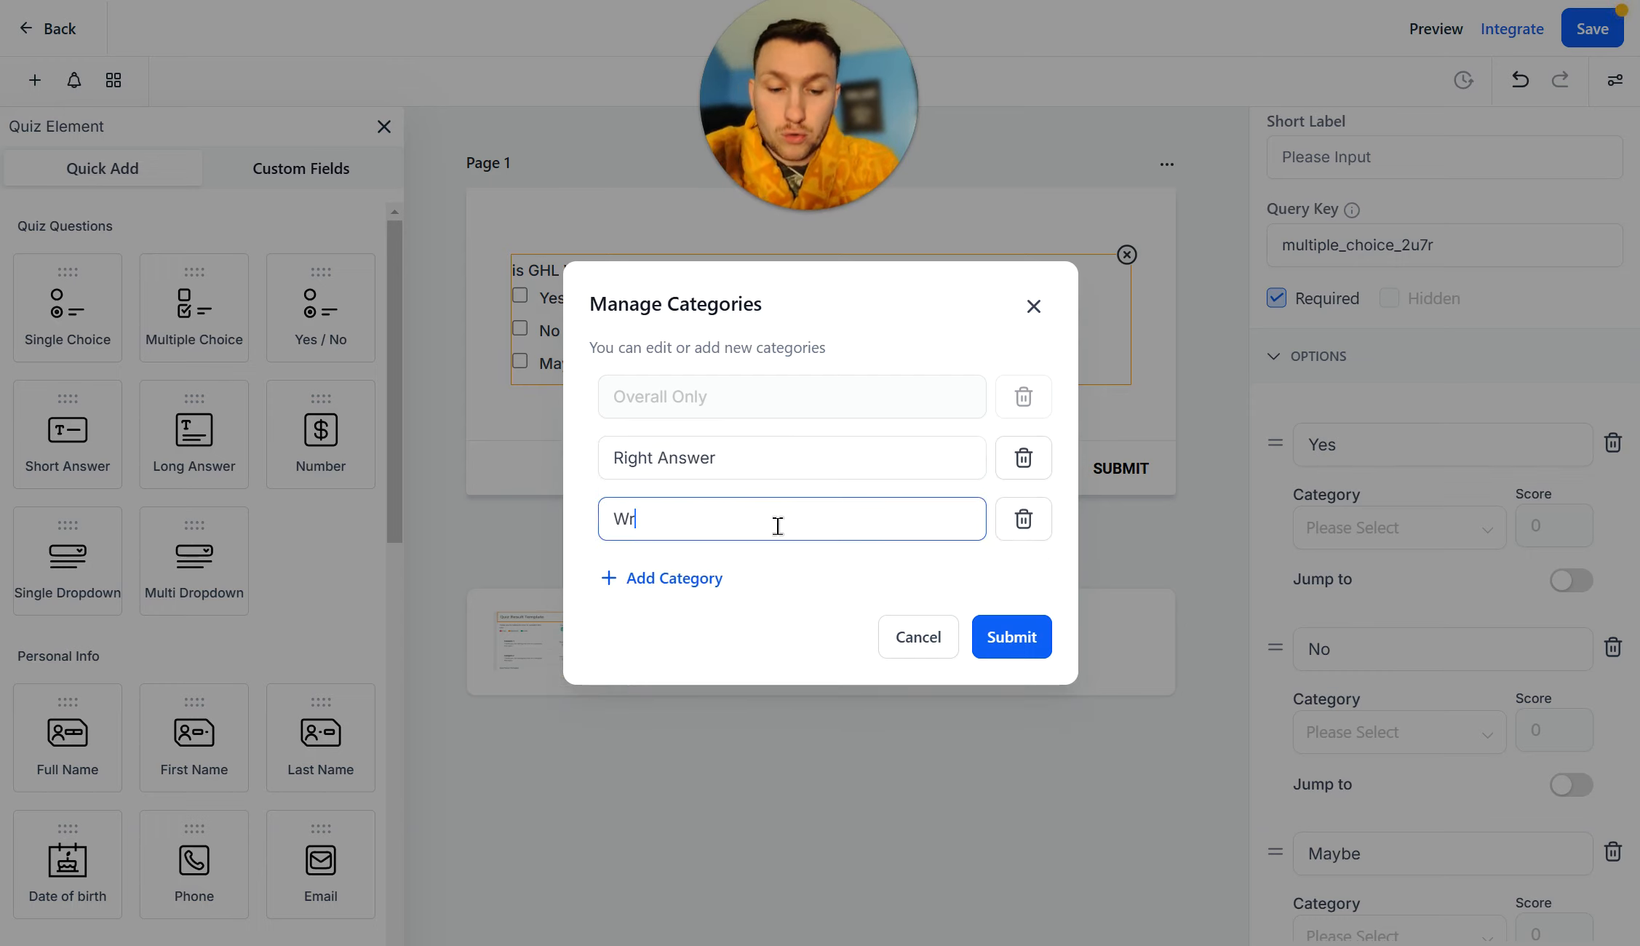
type("ong Answer")
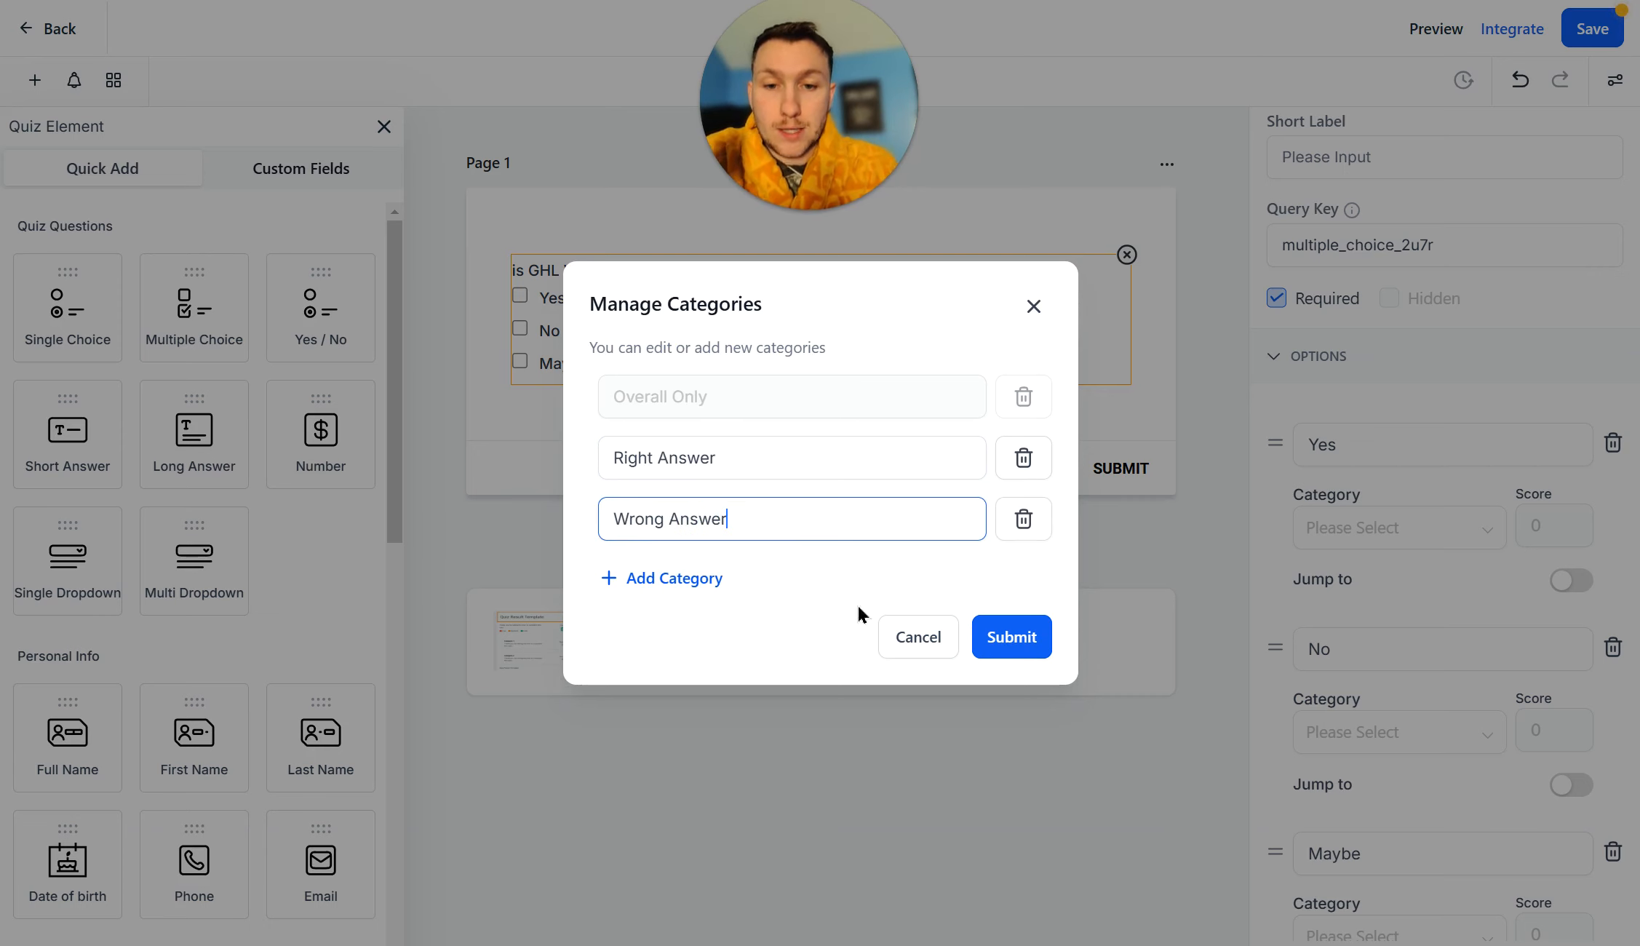
left_click(1019, 644)
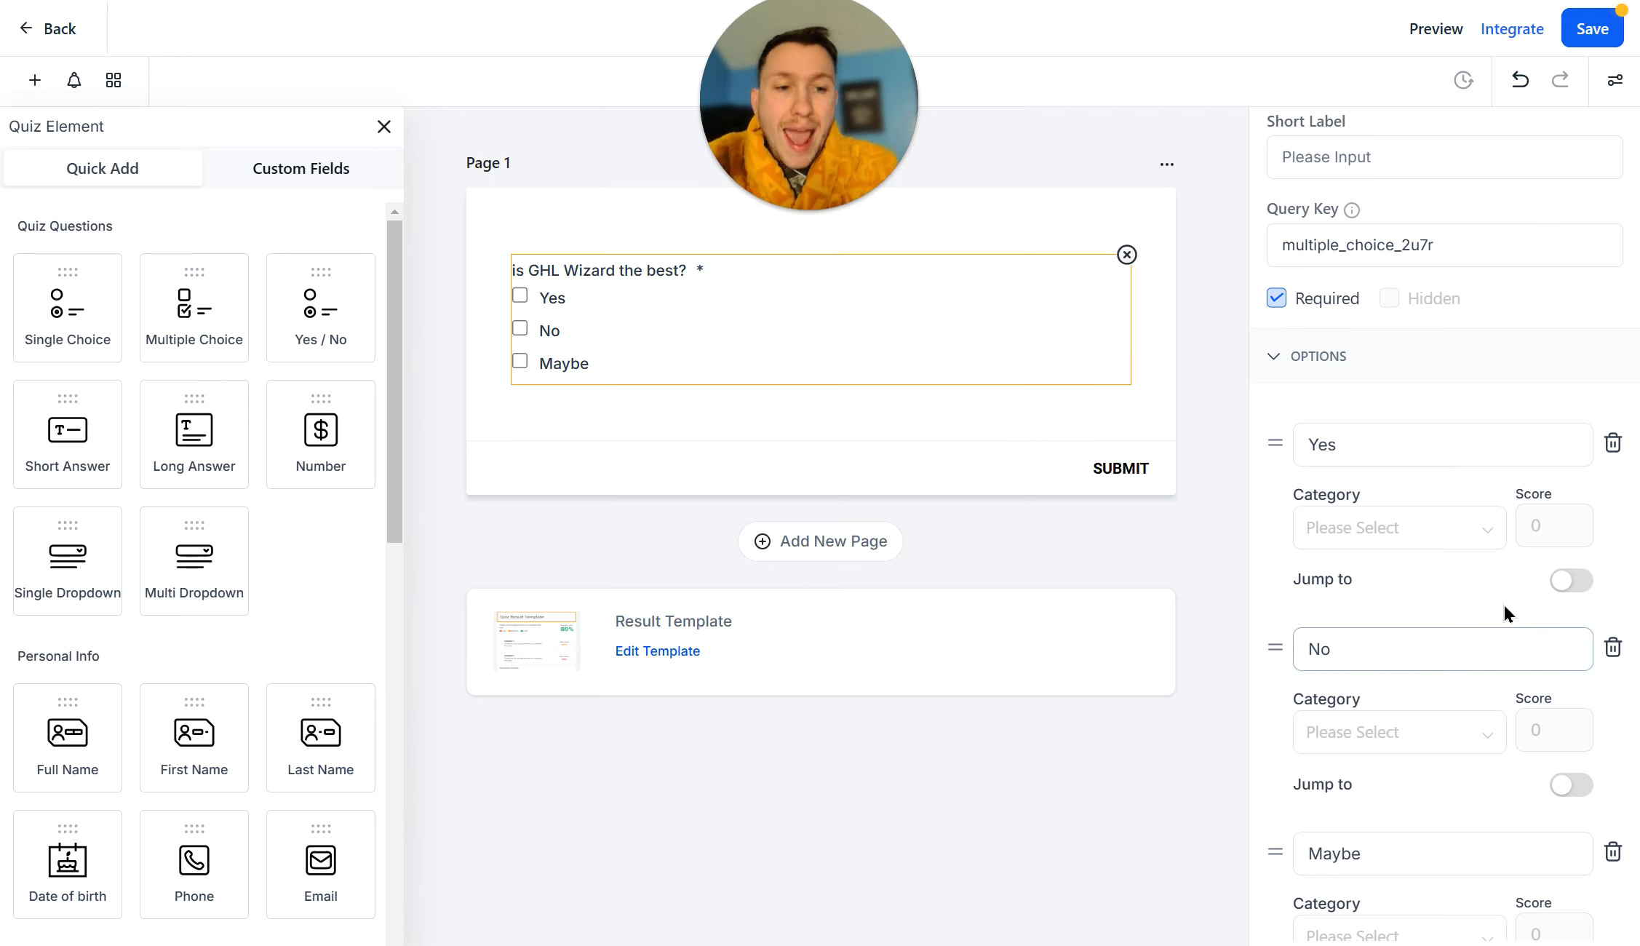
Assign the "Yes" option to the Right Answer category with a score of 5
left_click(1466, 536)
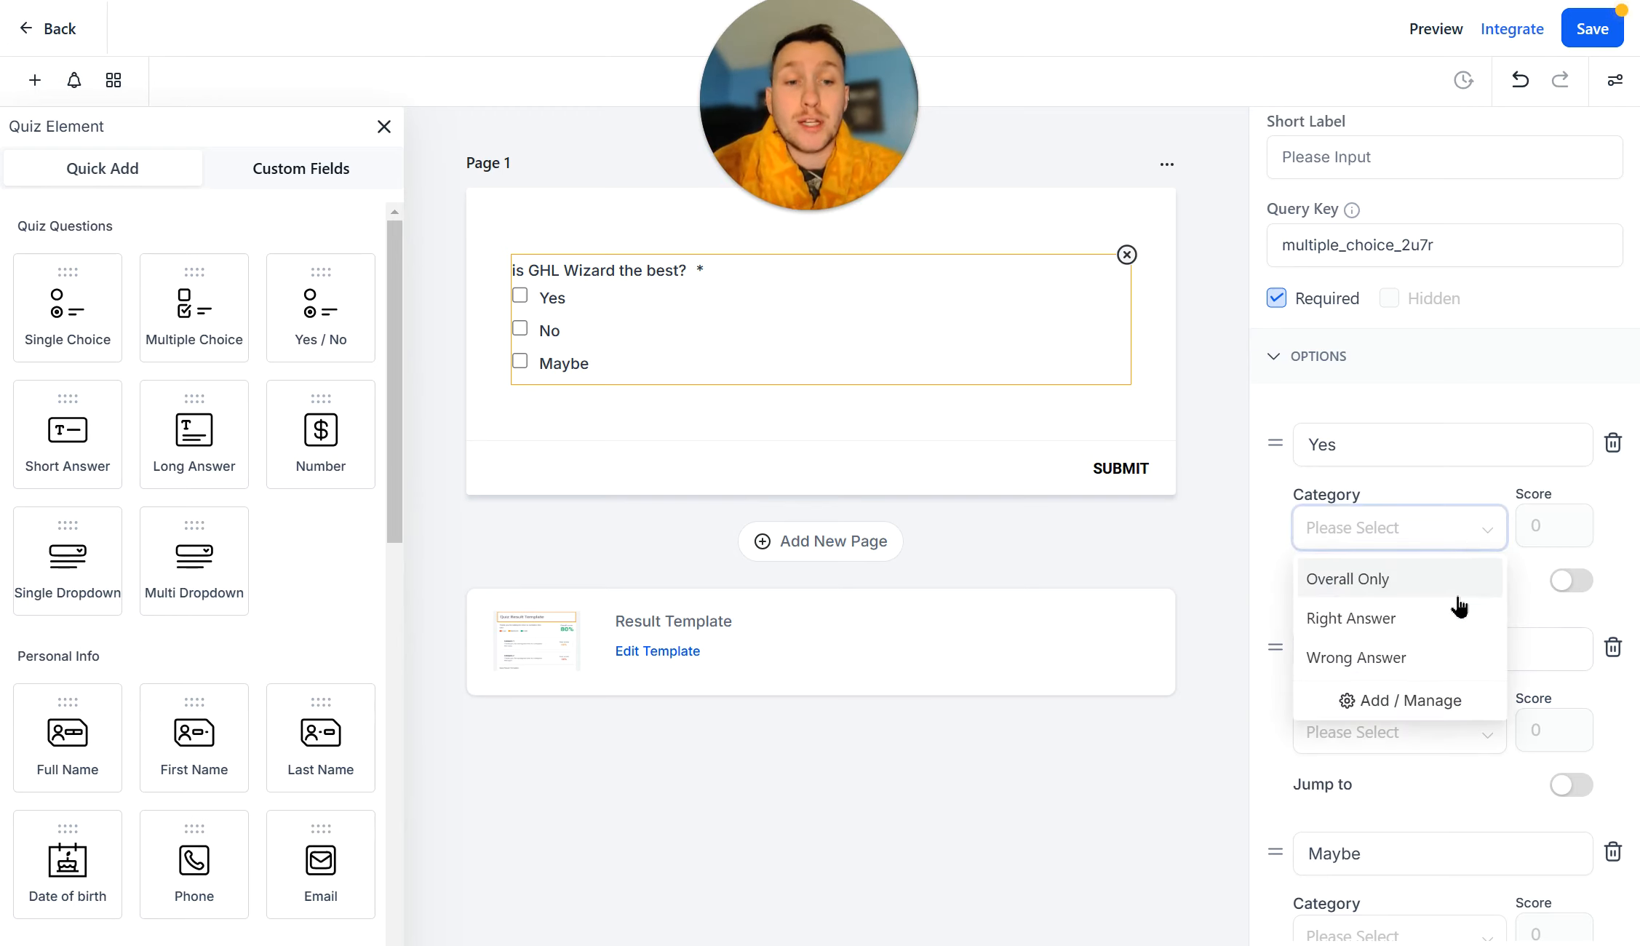
left_click(1450, 618)
left_click(1550, 527)
double_click(1550, 530)
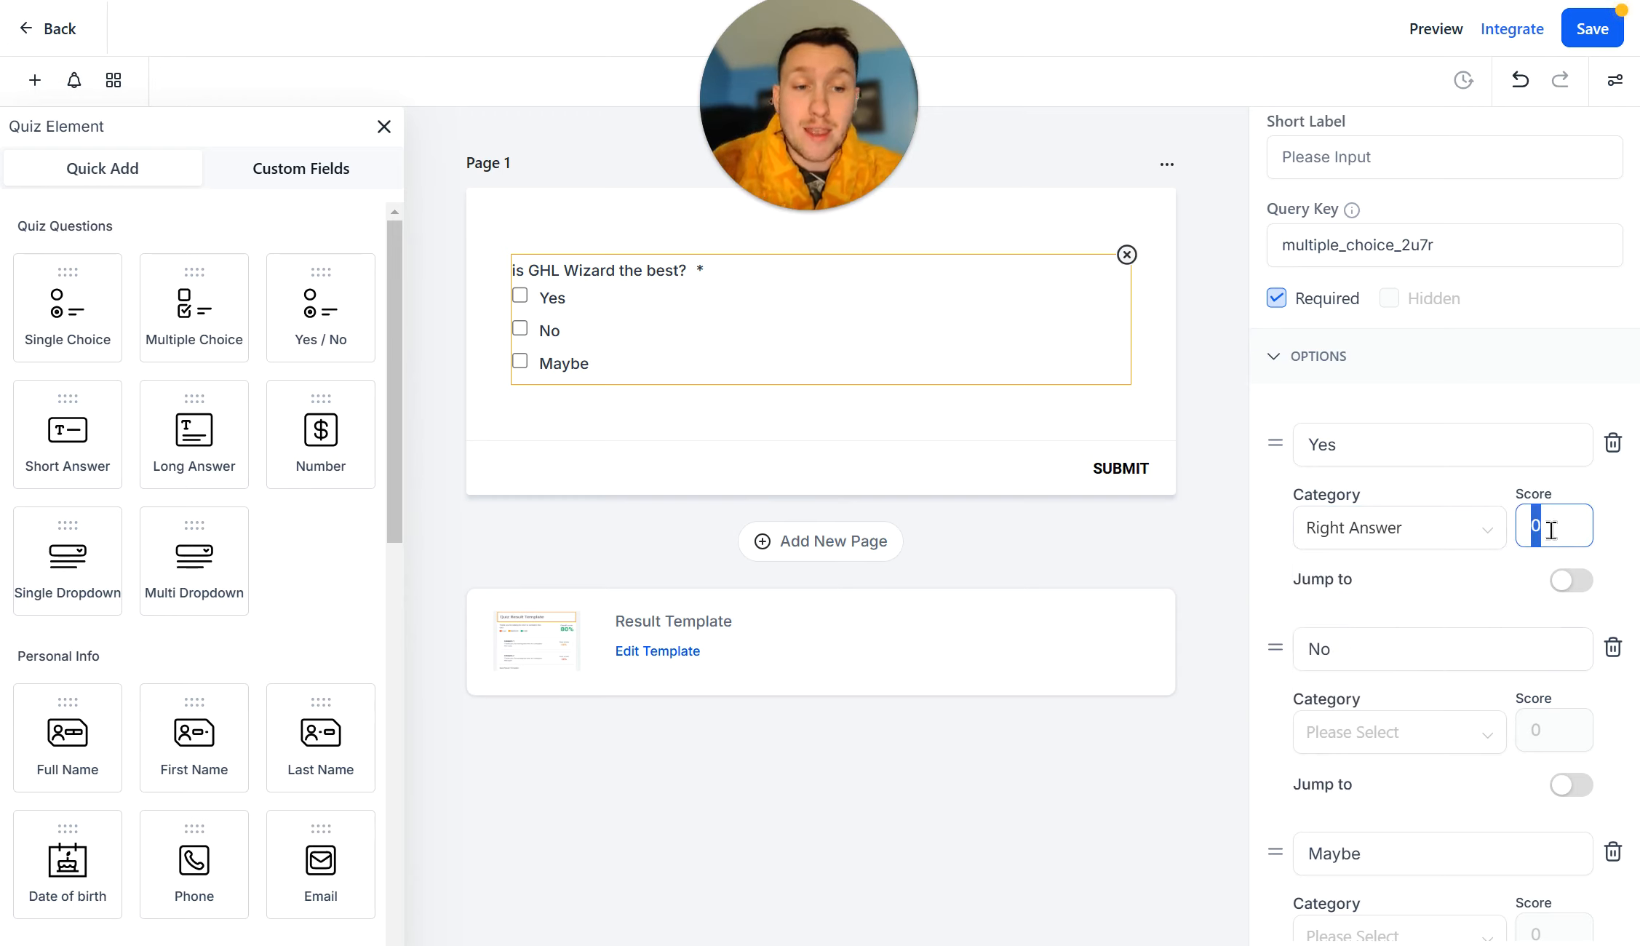
type("5")
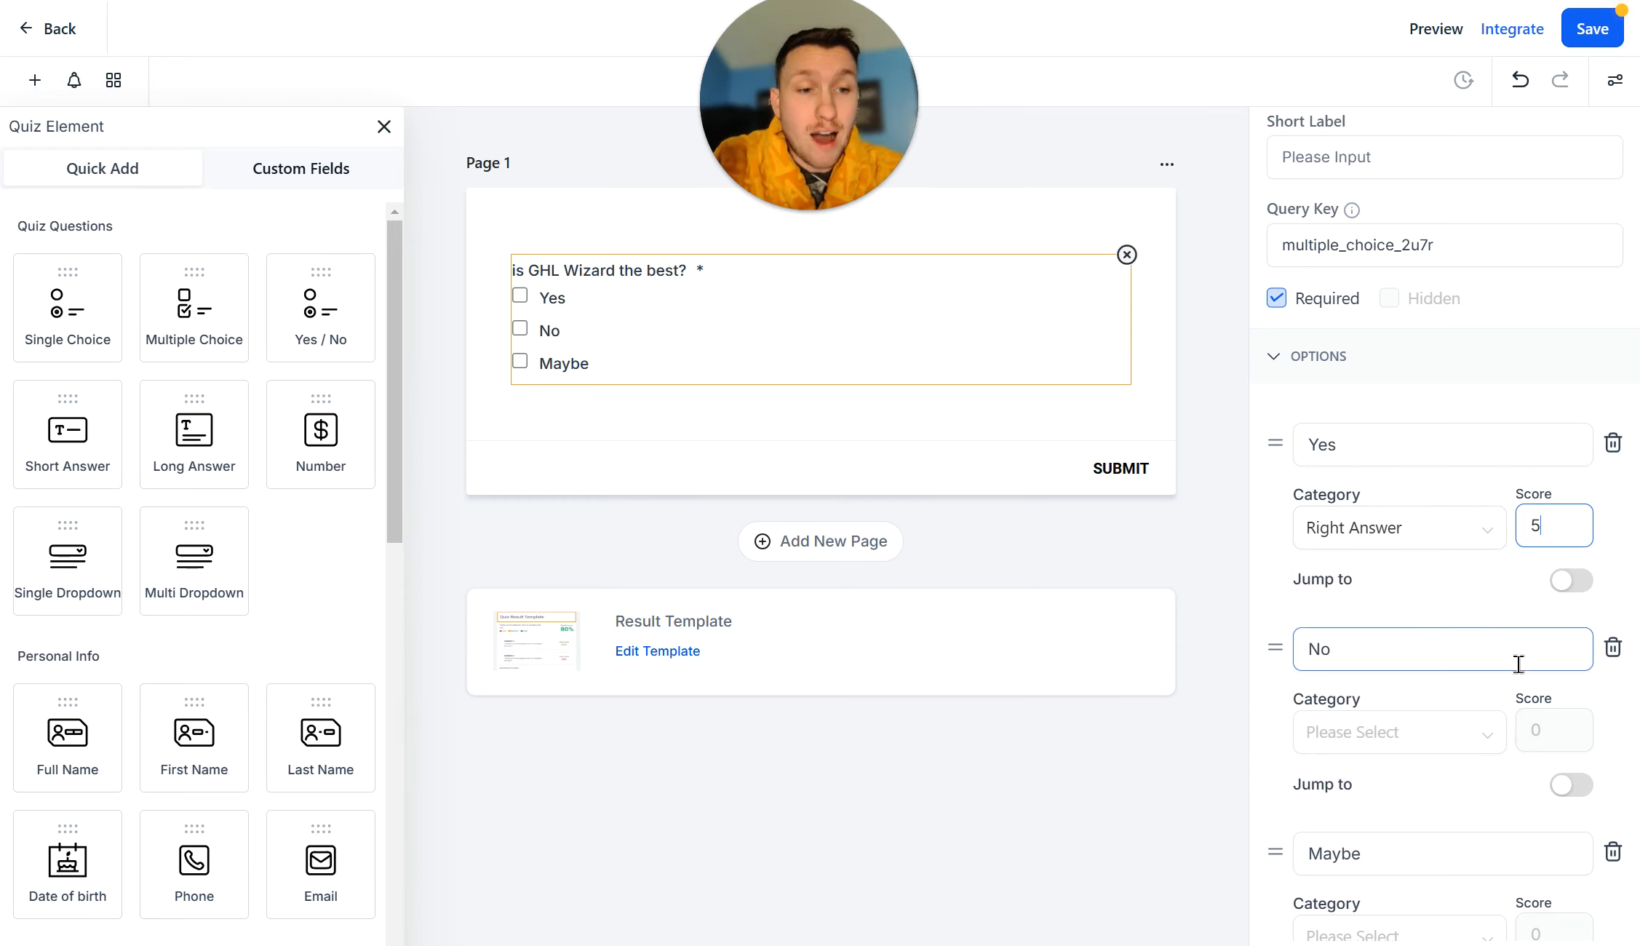
Assign both the "No" and "Maybe" options to the Wrong Answer category
left_click(1407, 735)
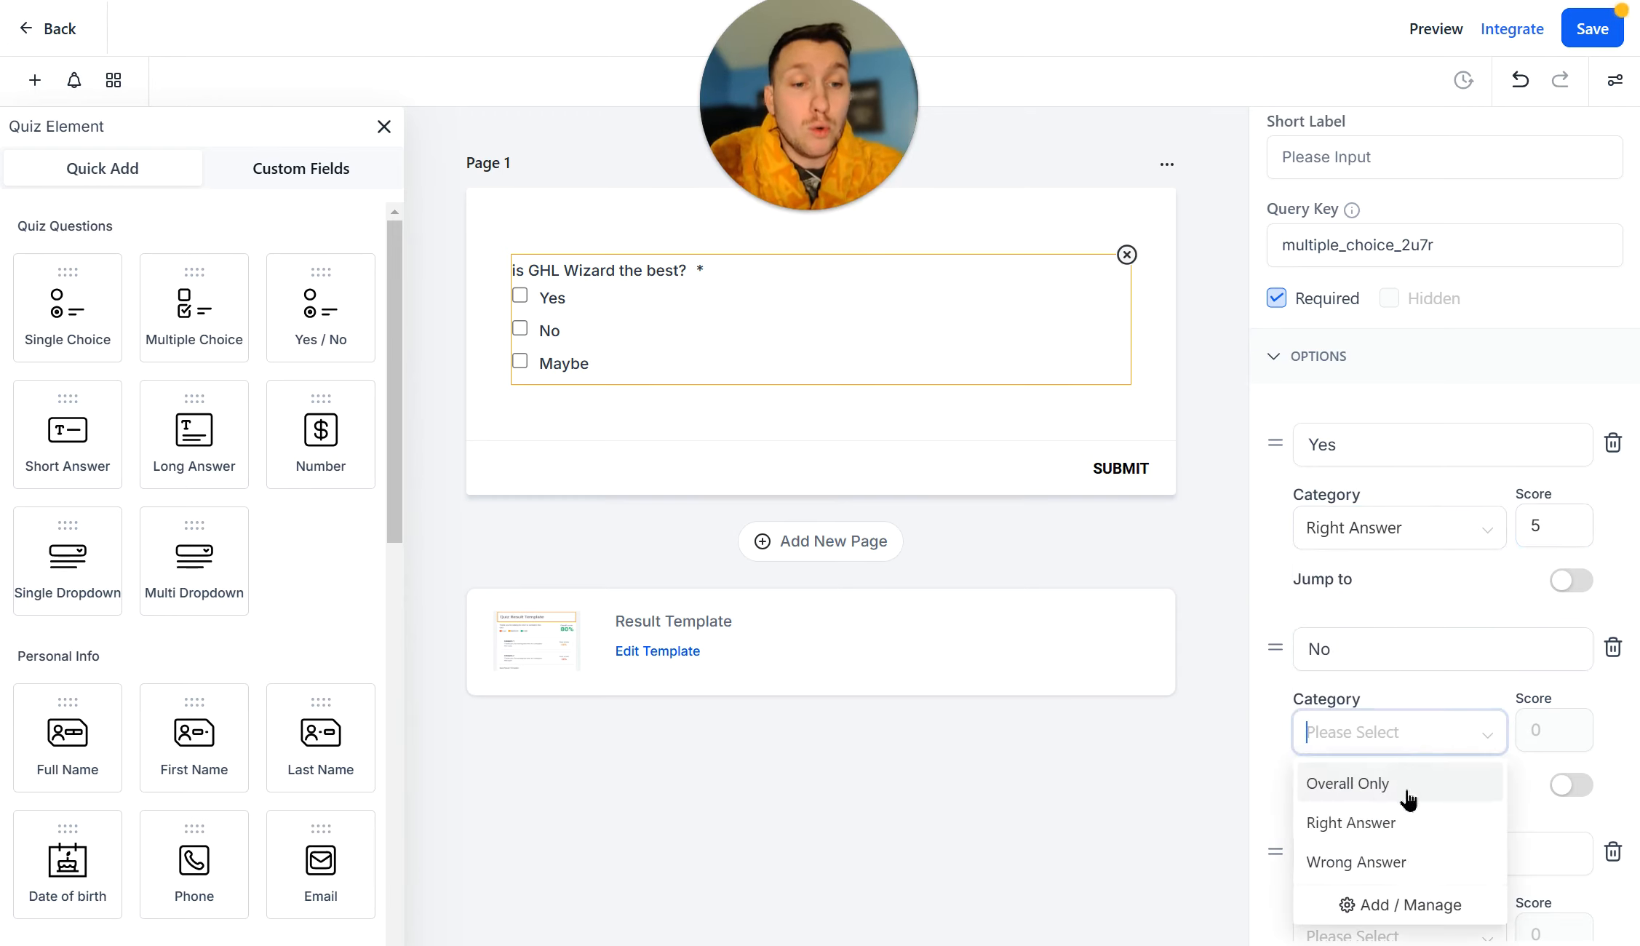
left_click(1407, 860)
scroll(1426, 800, "down", 4)
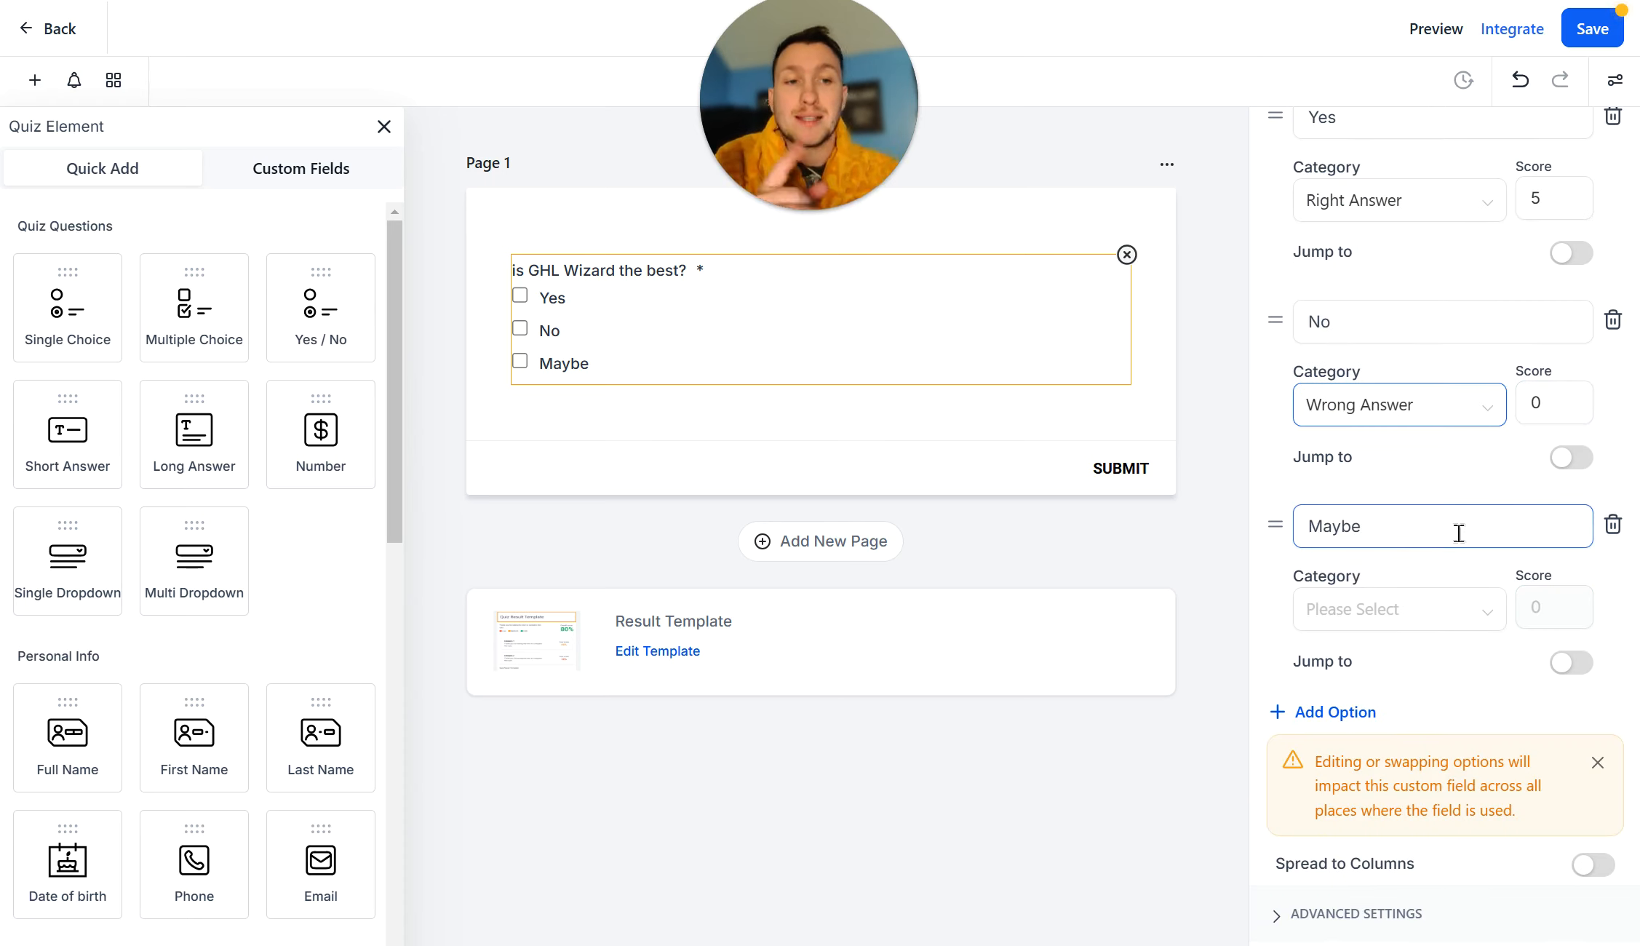
left_click(1383, 611)
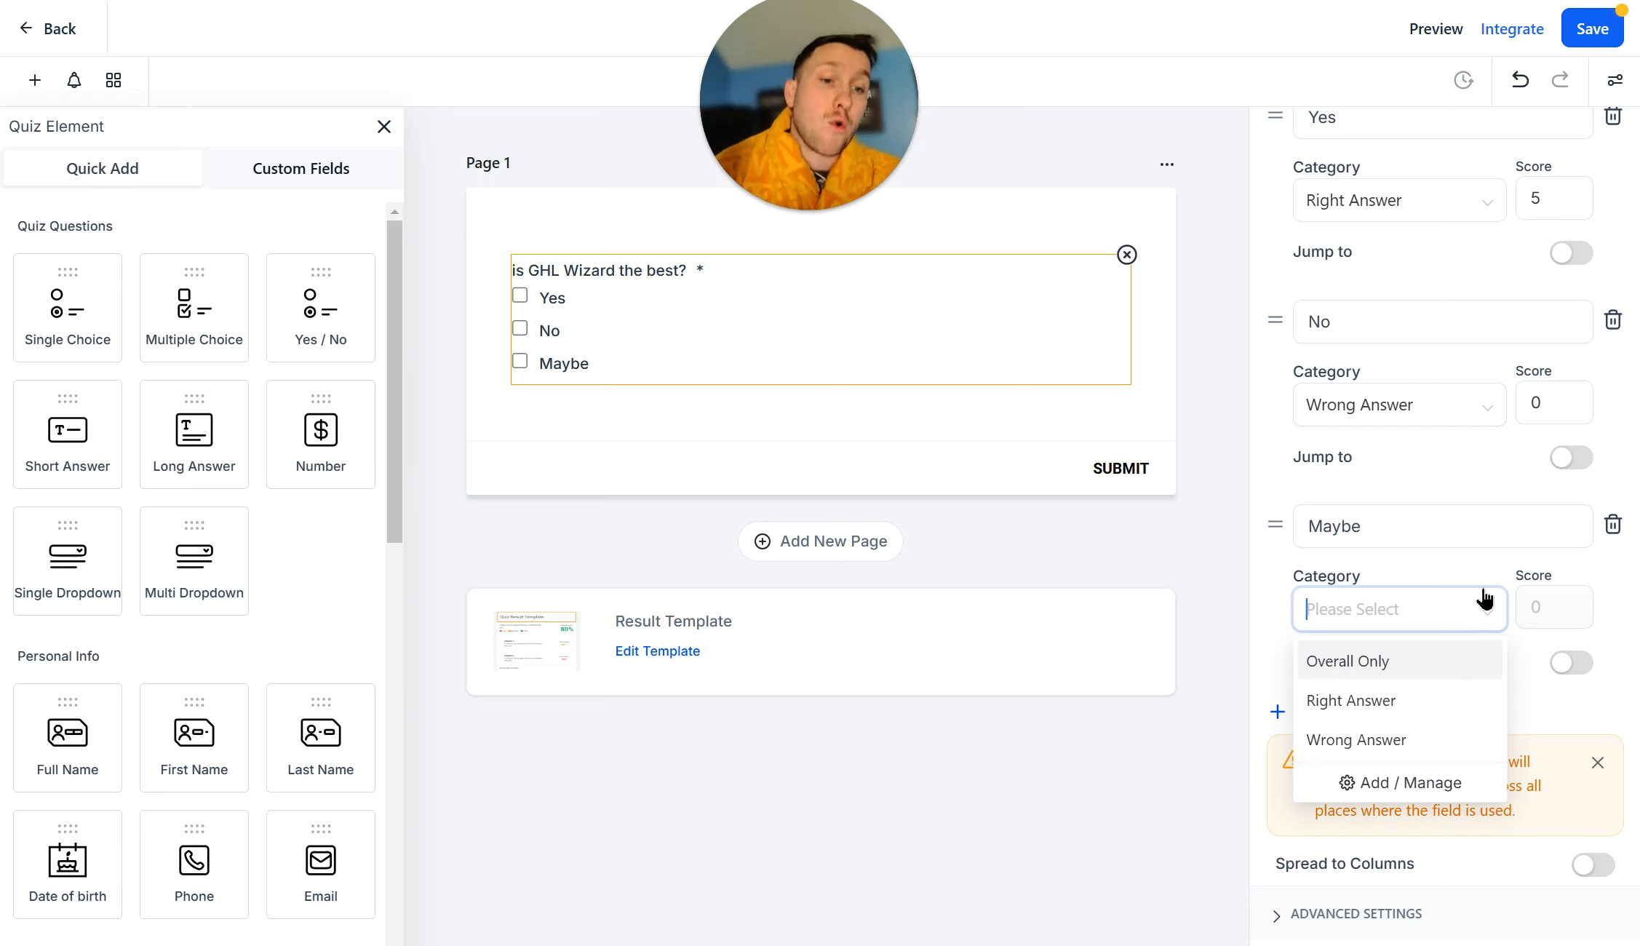
left_click(1448, 737)
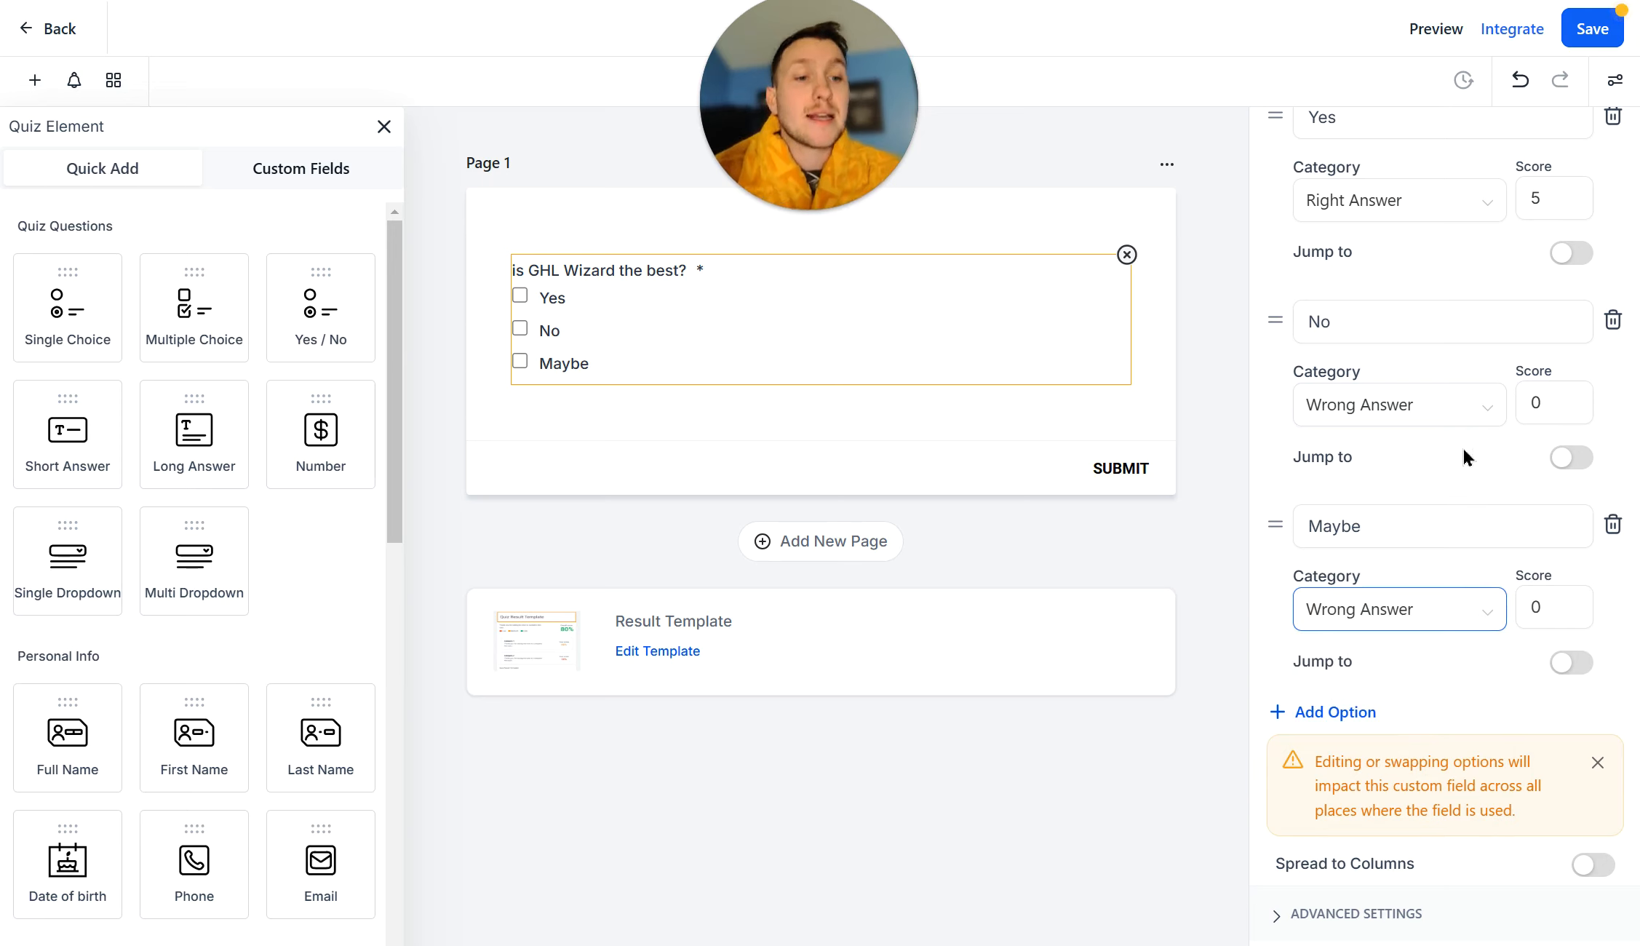
Turn on jump-to for the "No" option and add a Short Answer question below the multiple choice question
left_click(1580, 458)
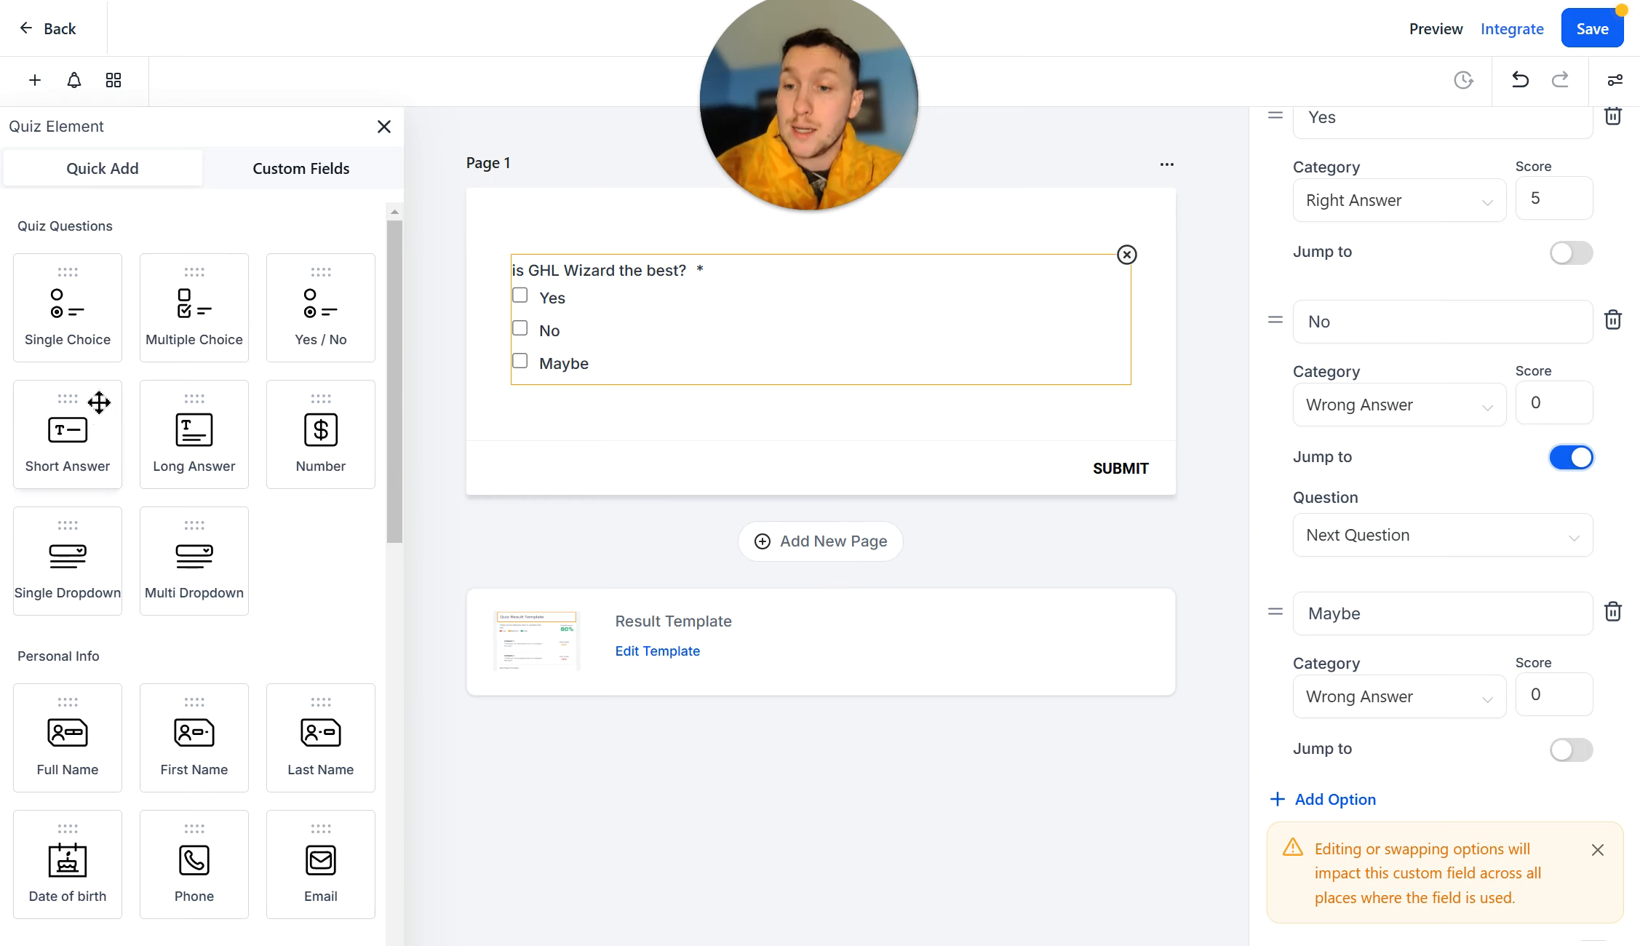
left_click_drag(82, 423, 780, 403)
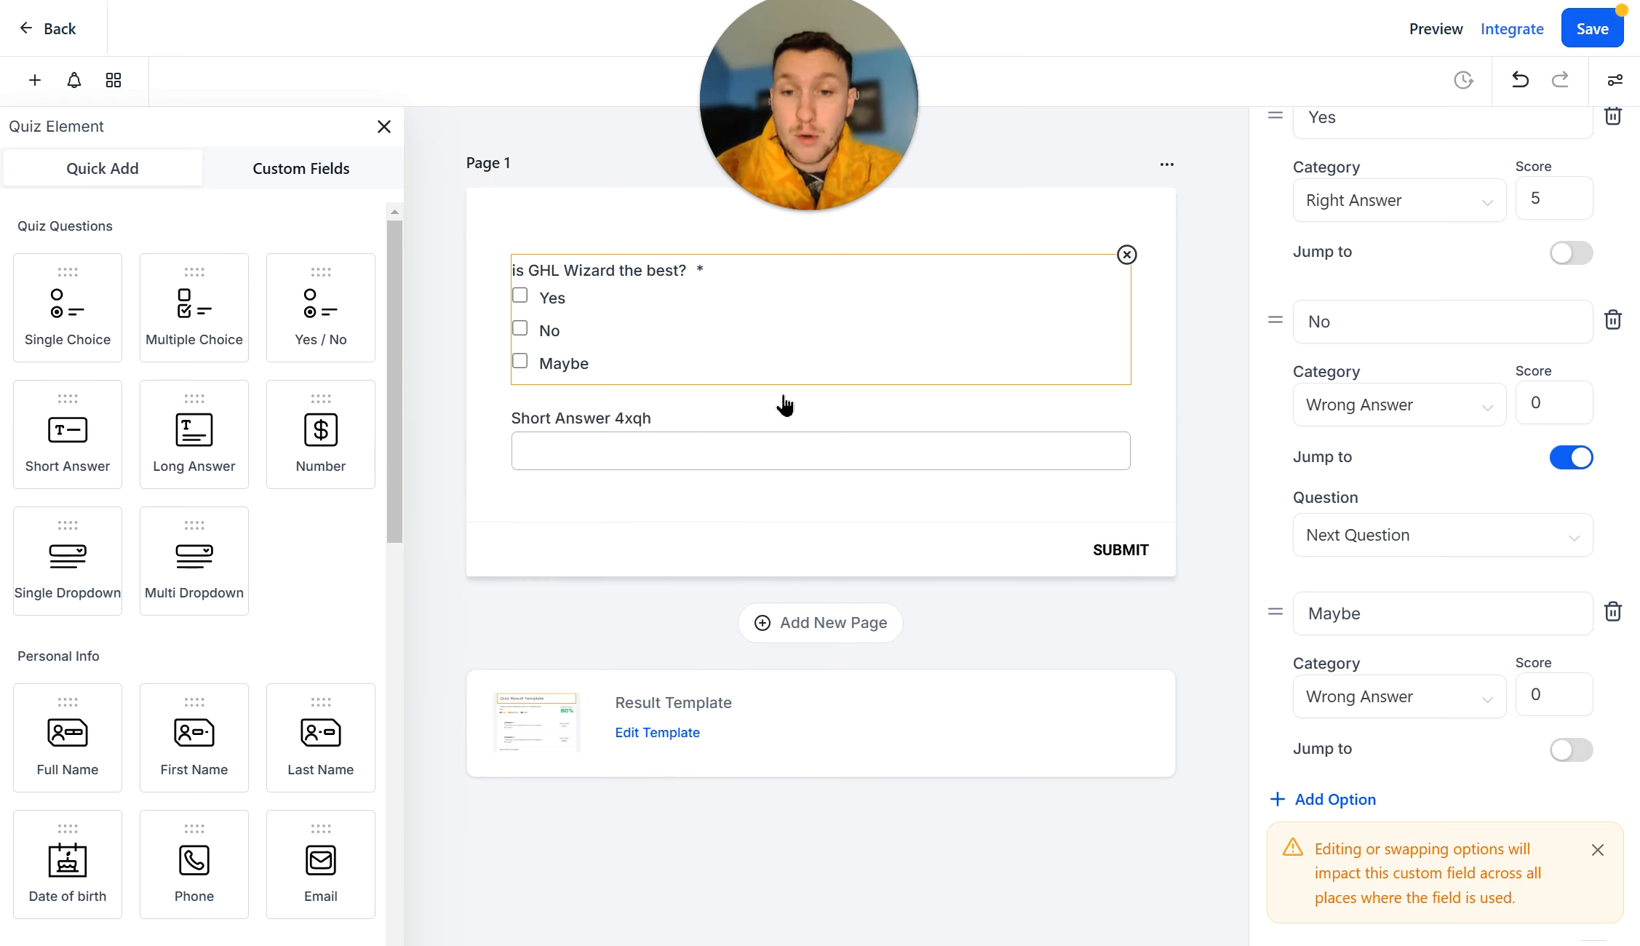
left_click(616, 434)
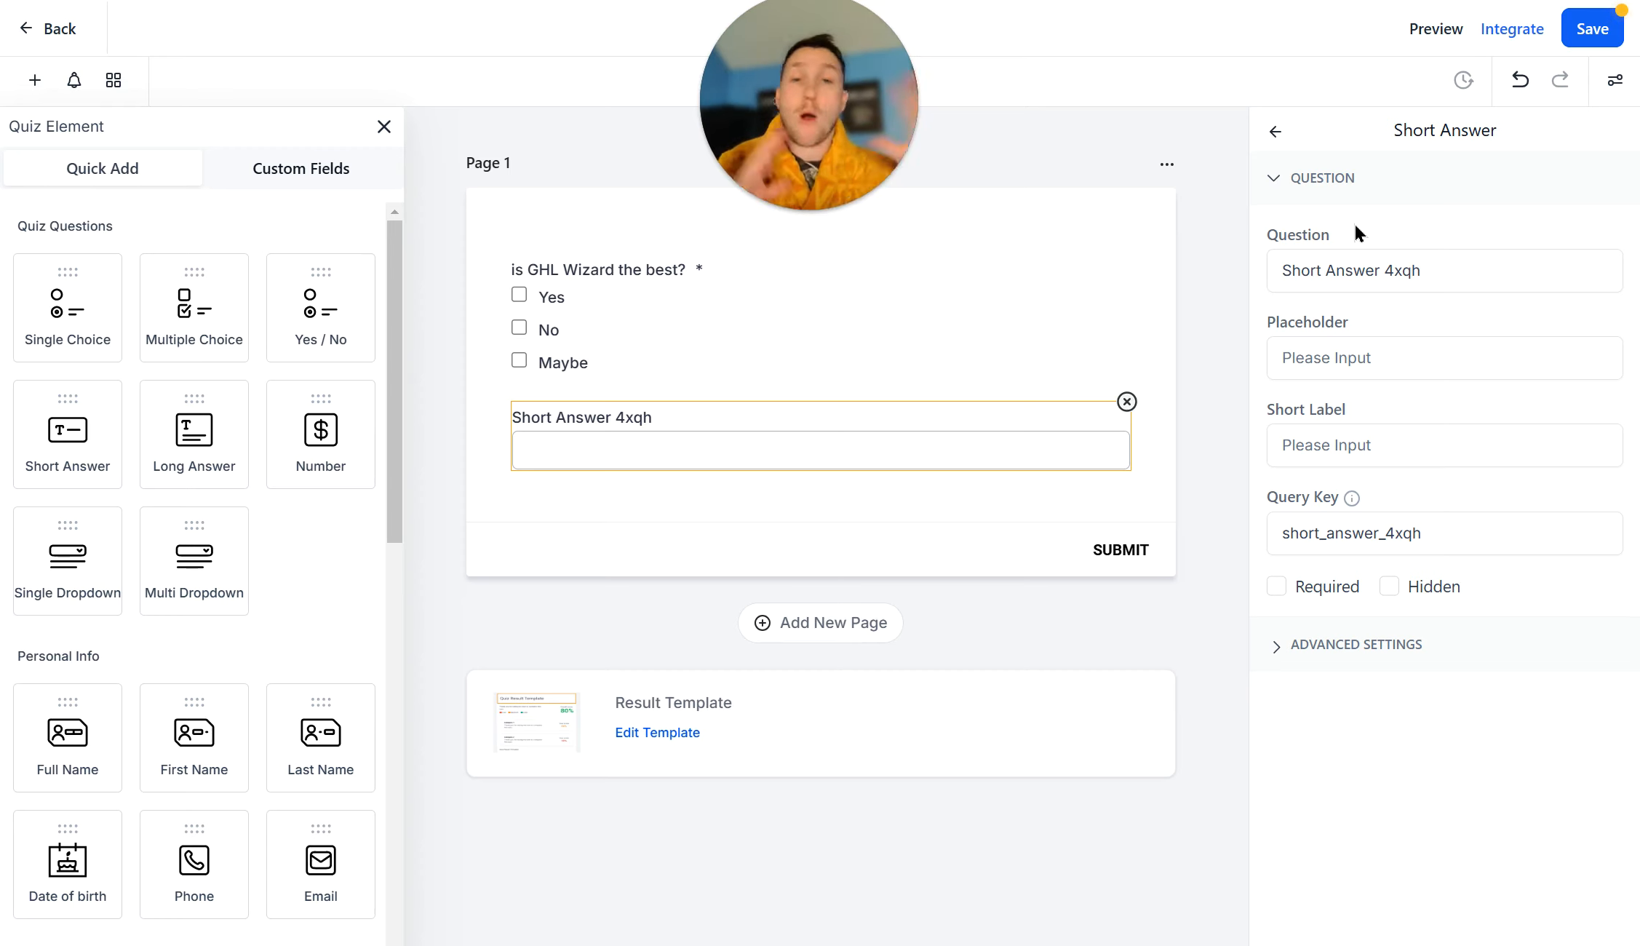
Try jump-to on the multiple choice question's "No" option, check its available target questions, and turn it off
left_click(886, 335)
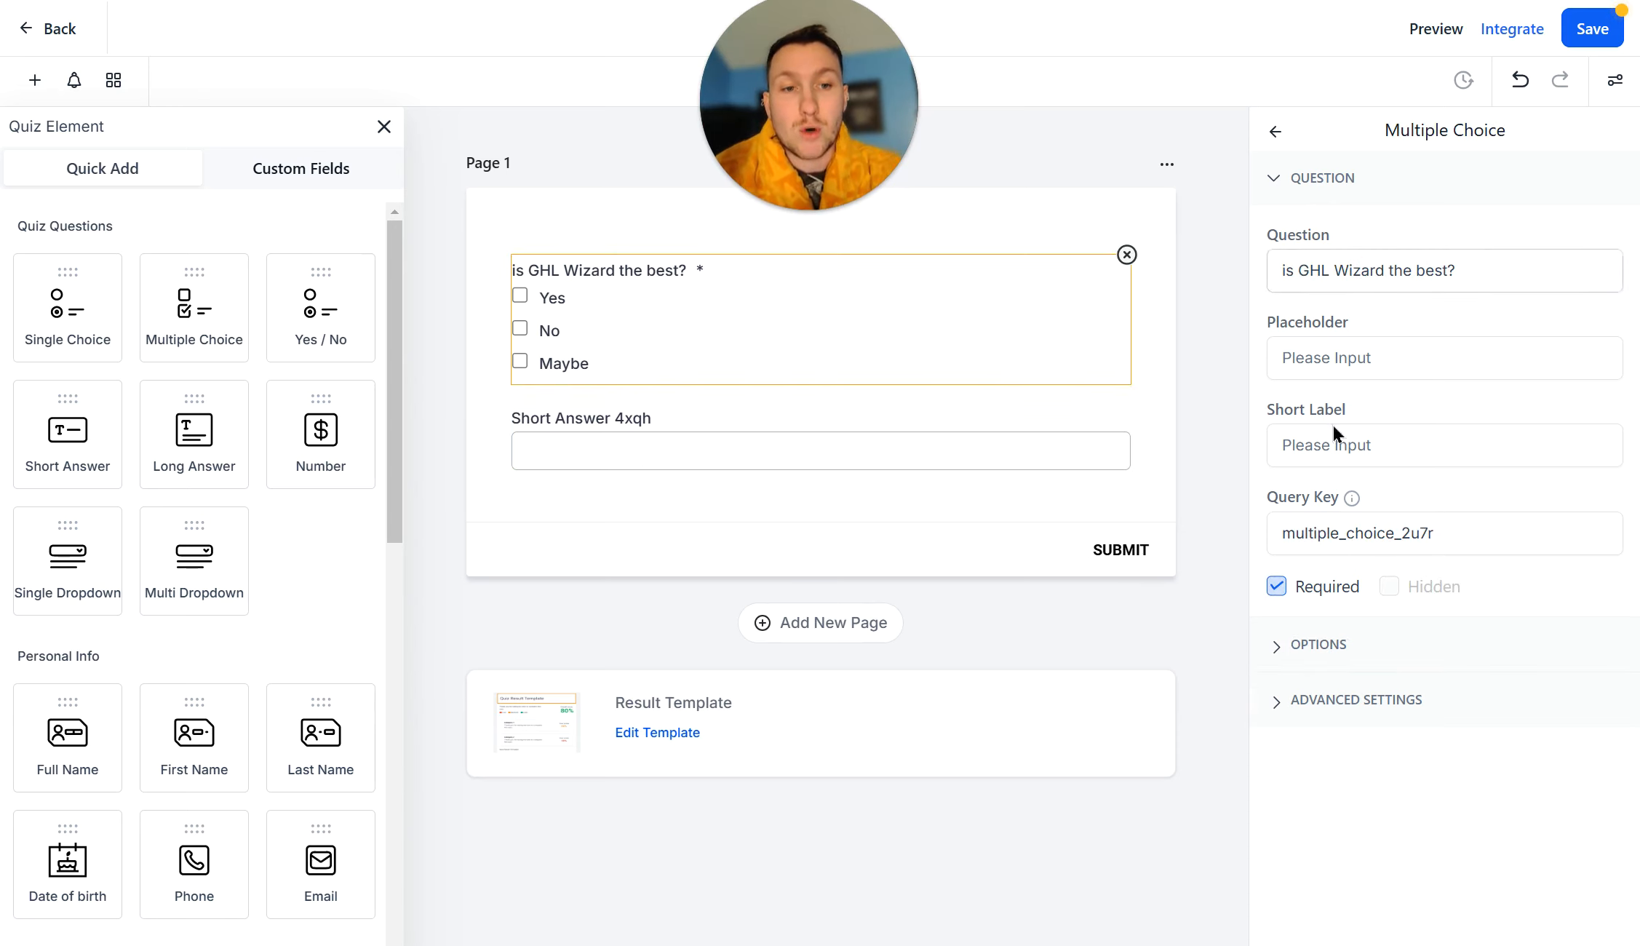
left_click(1318, 658)
scroll(1477, 771, "down", 5)
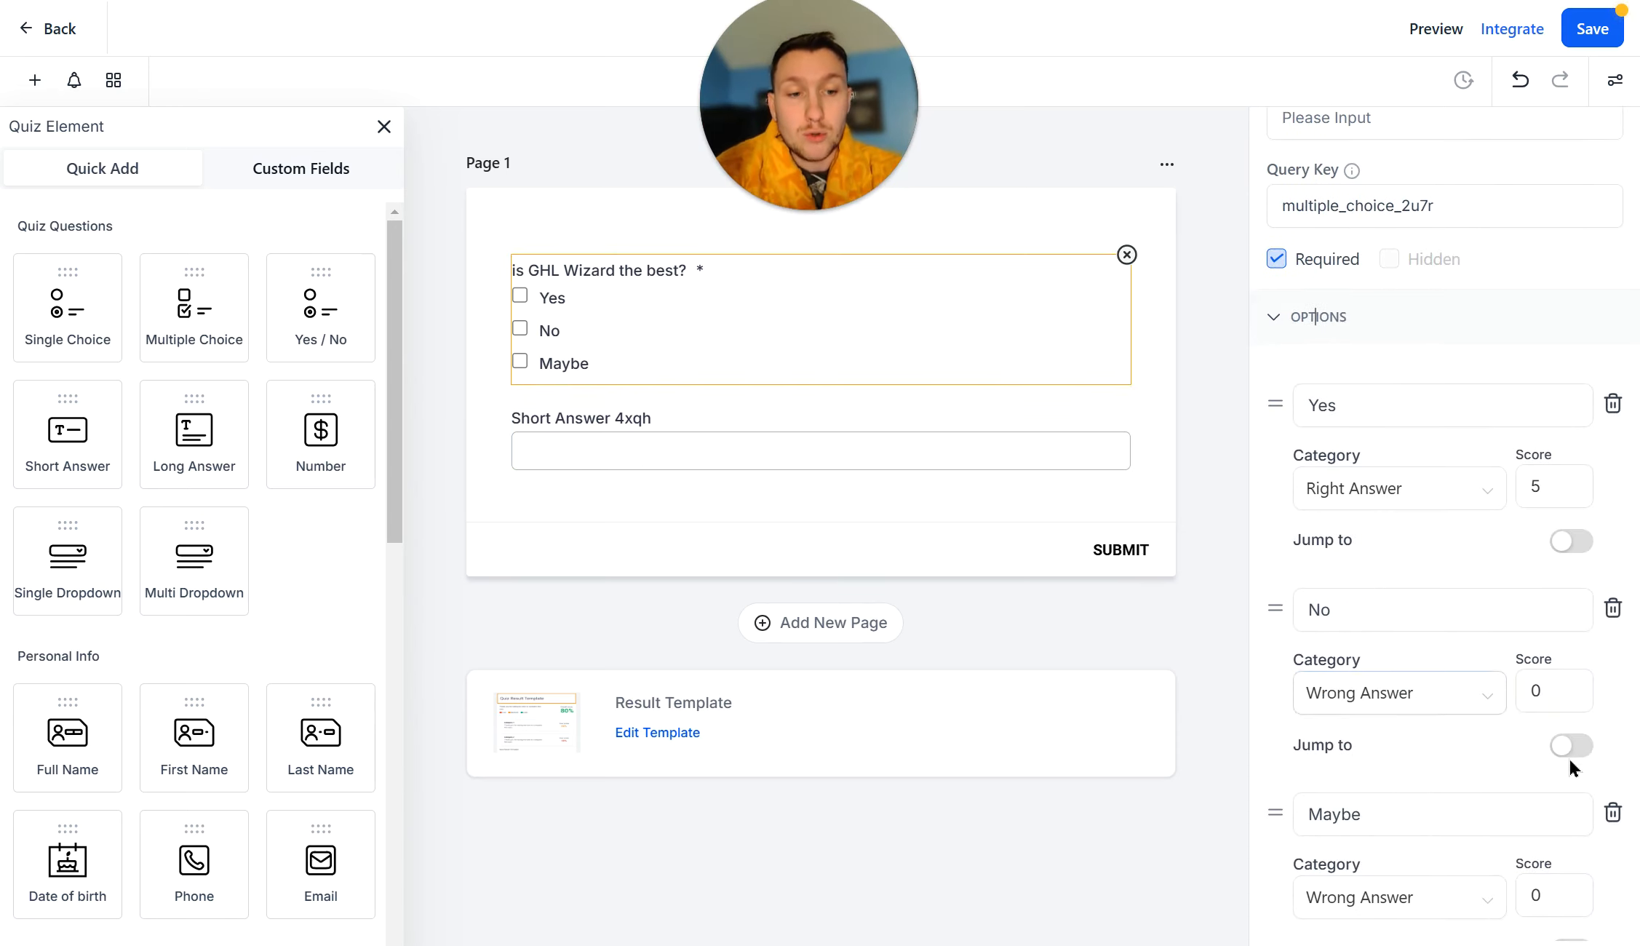
left_click(1570, 749)
left_click(1456, 826)
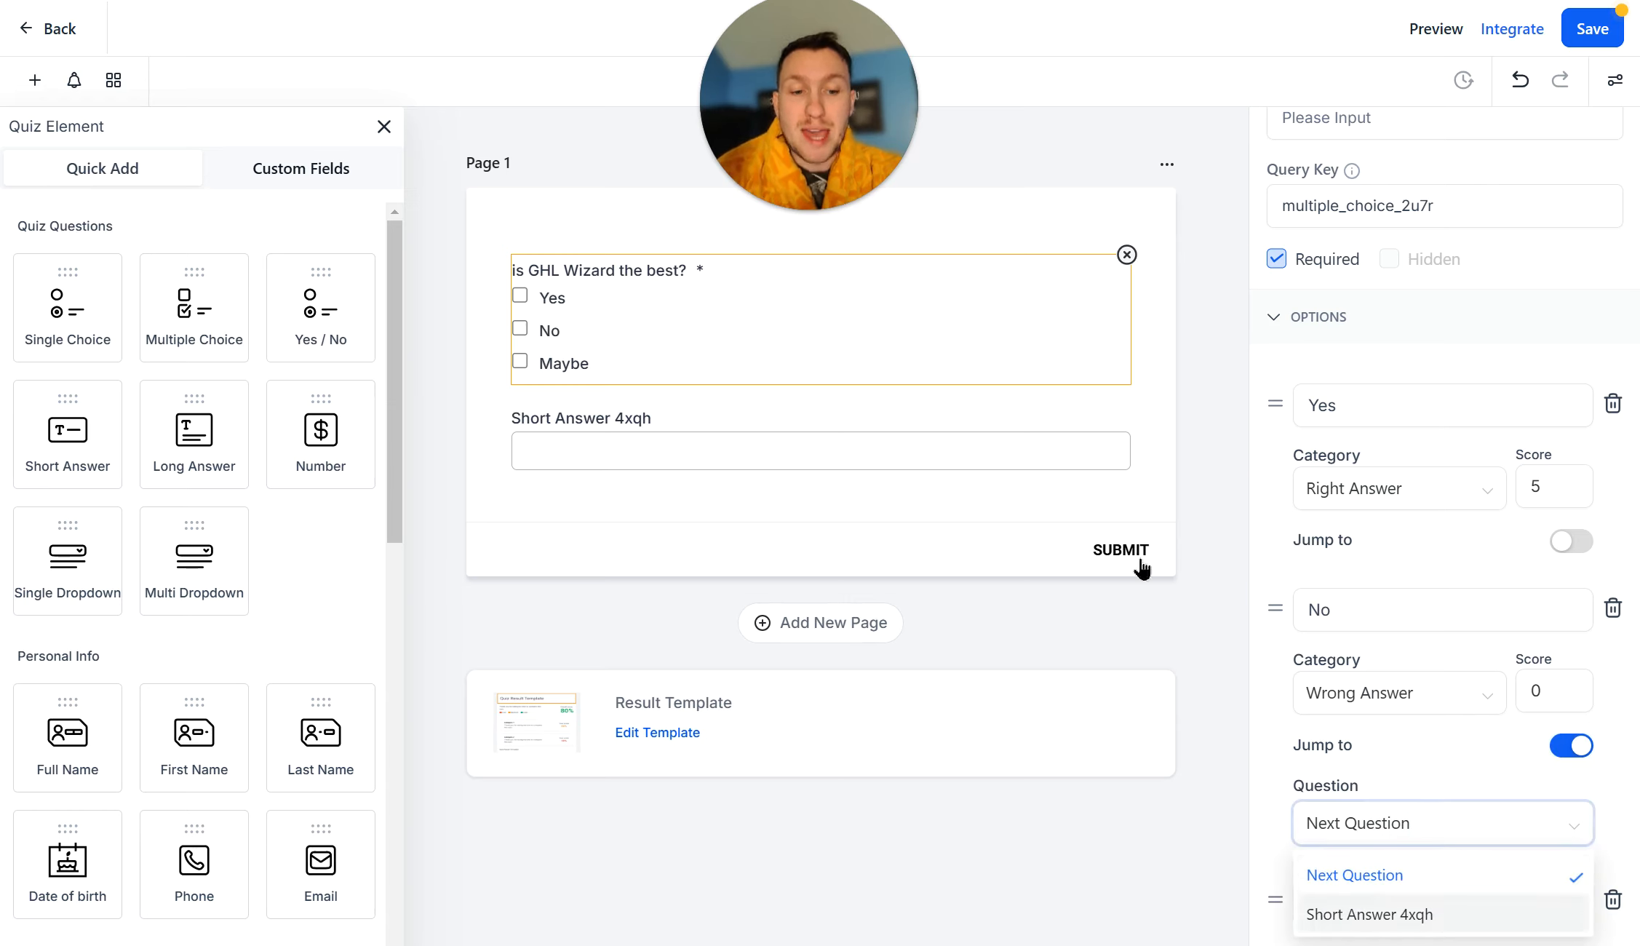
left_click(1564, 756)
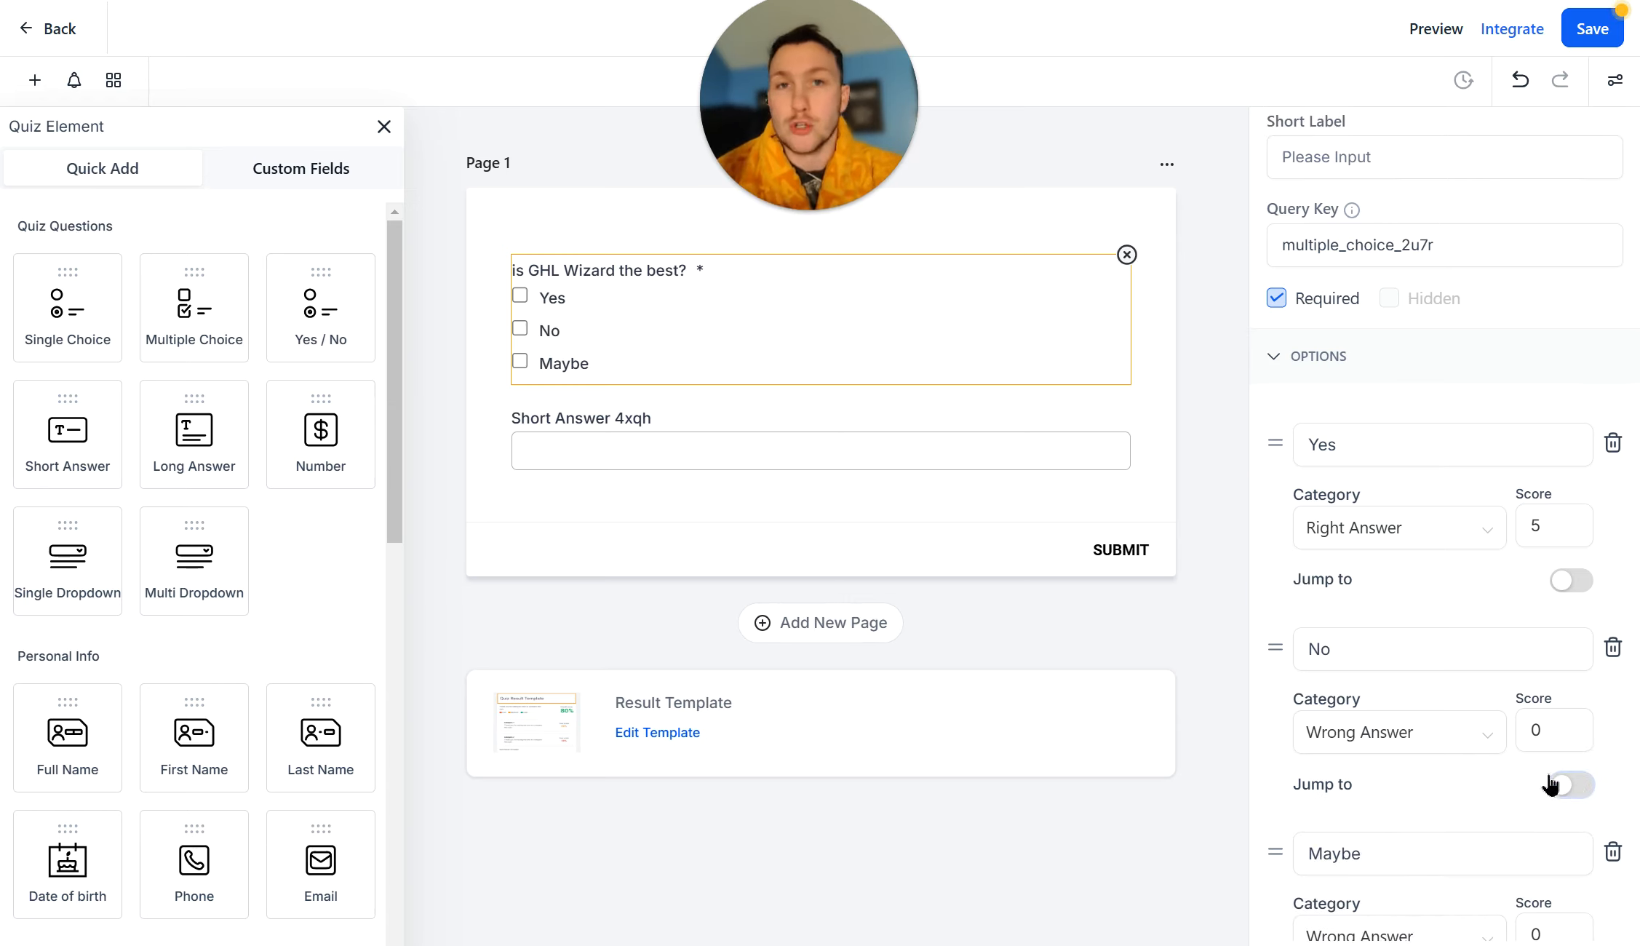
Spread the multiple choice question's answer options across 3 columns
scroll(1533, 762, "down", 5)
left_click(1428, 927)
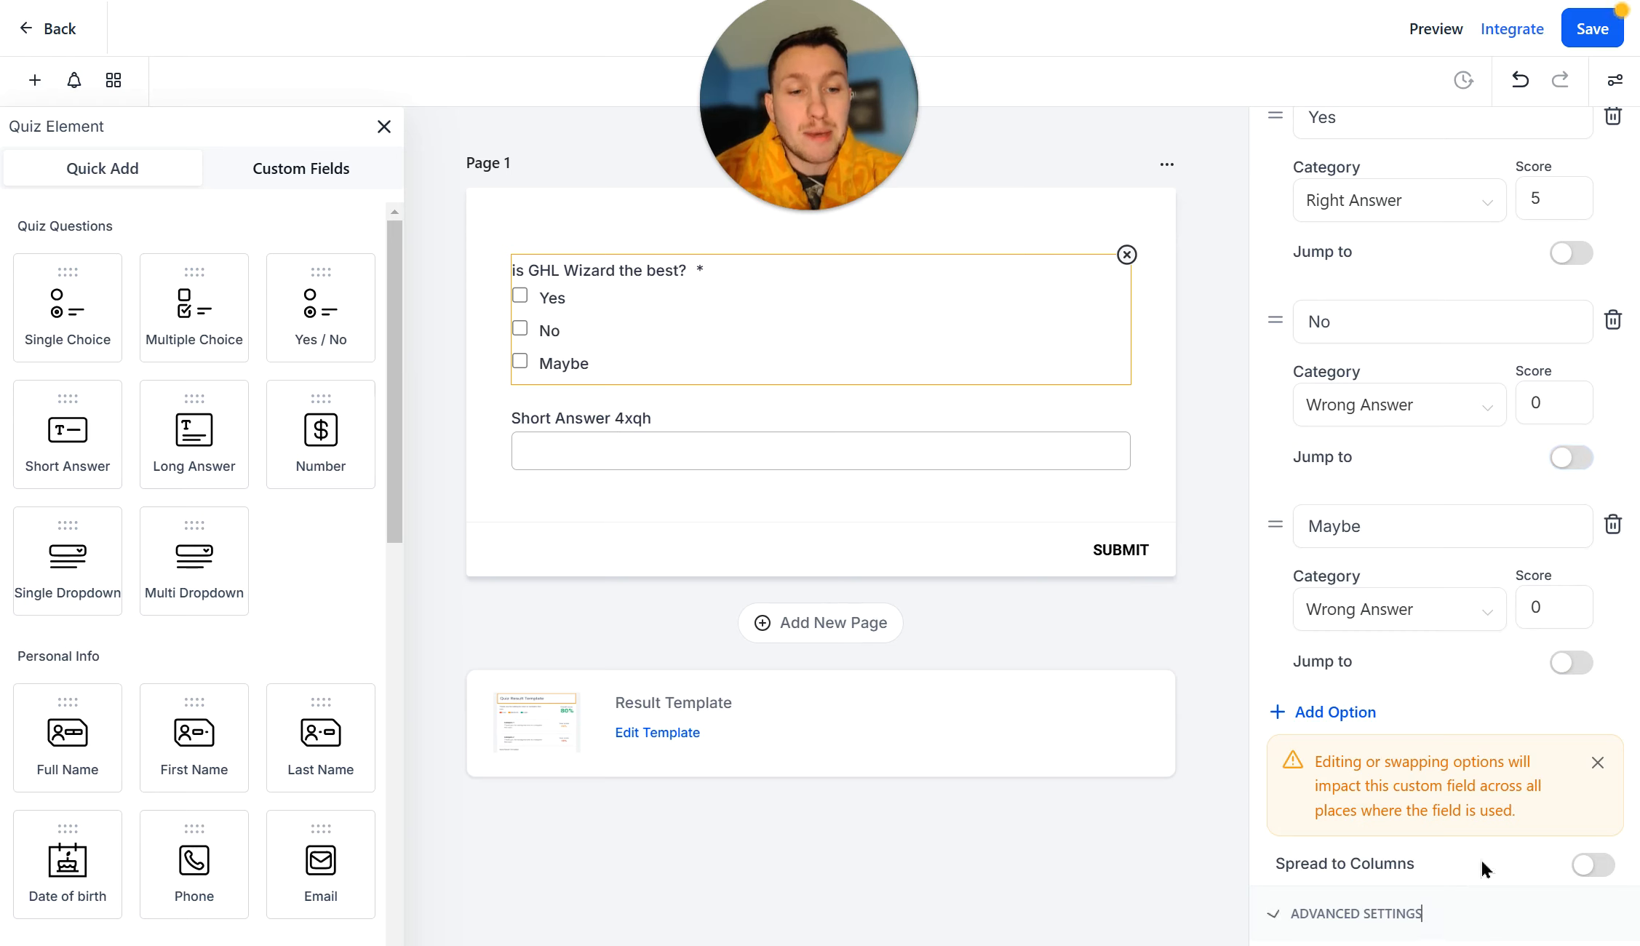
scroll(1494, 760, "down", 3)
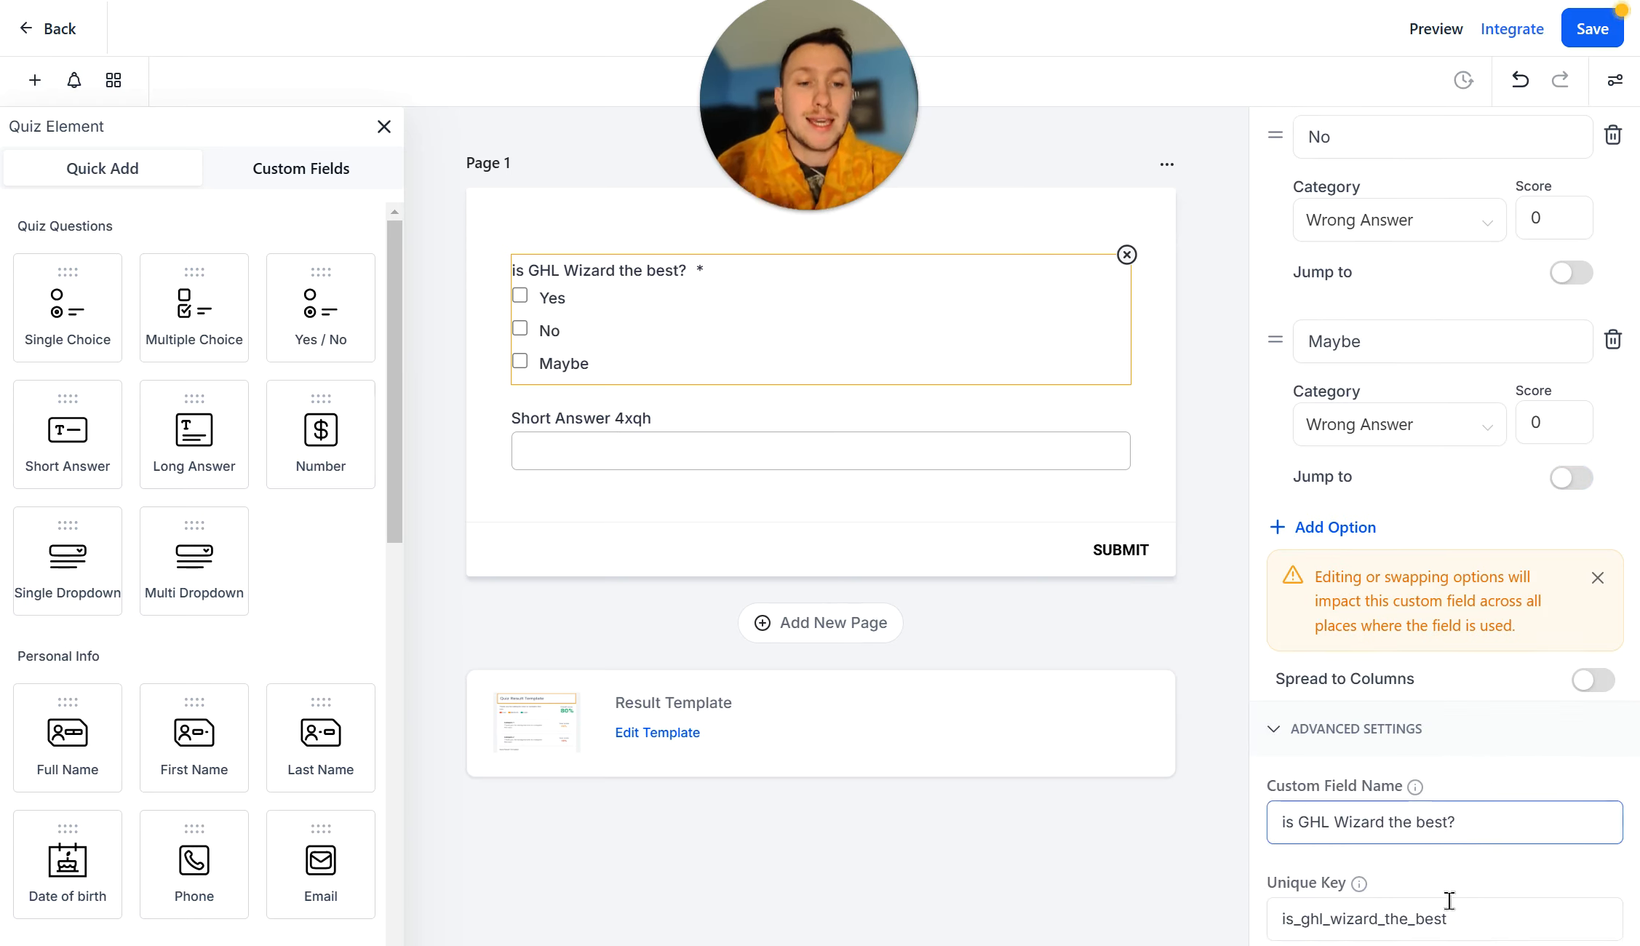
left_click(1592, 680)
left_click(1514, 723)
key("BackSpace")
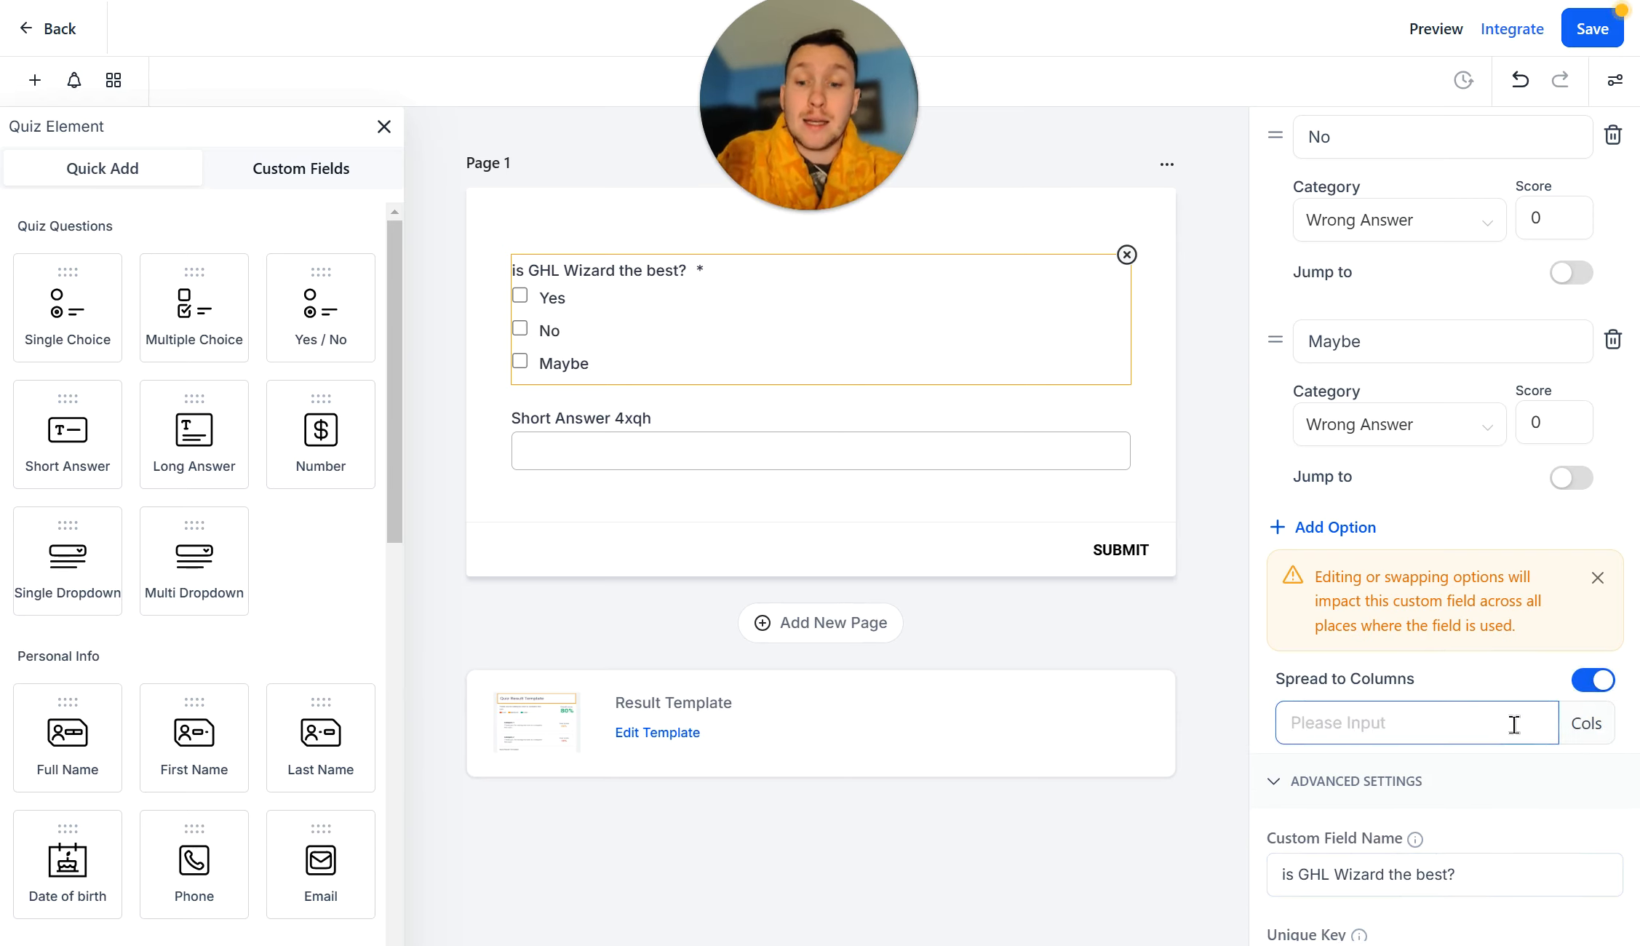
type("2")
key("BackSpace")
type("3")
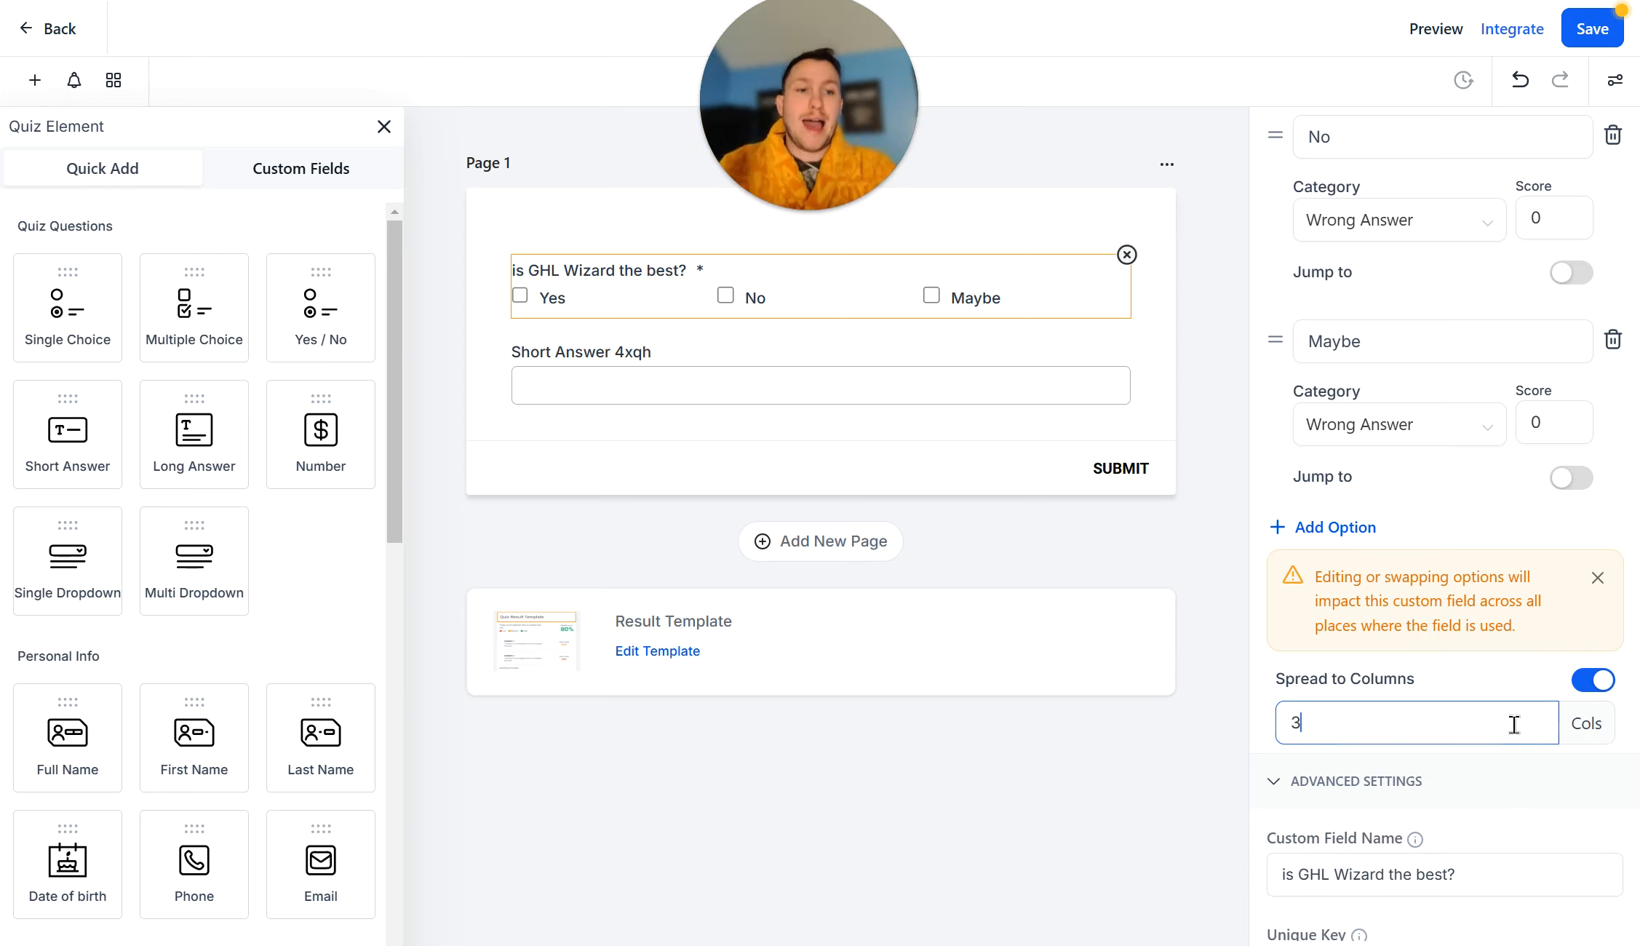
scroll(1431, 762, "up", 10)
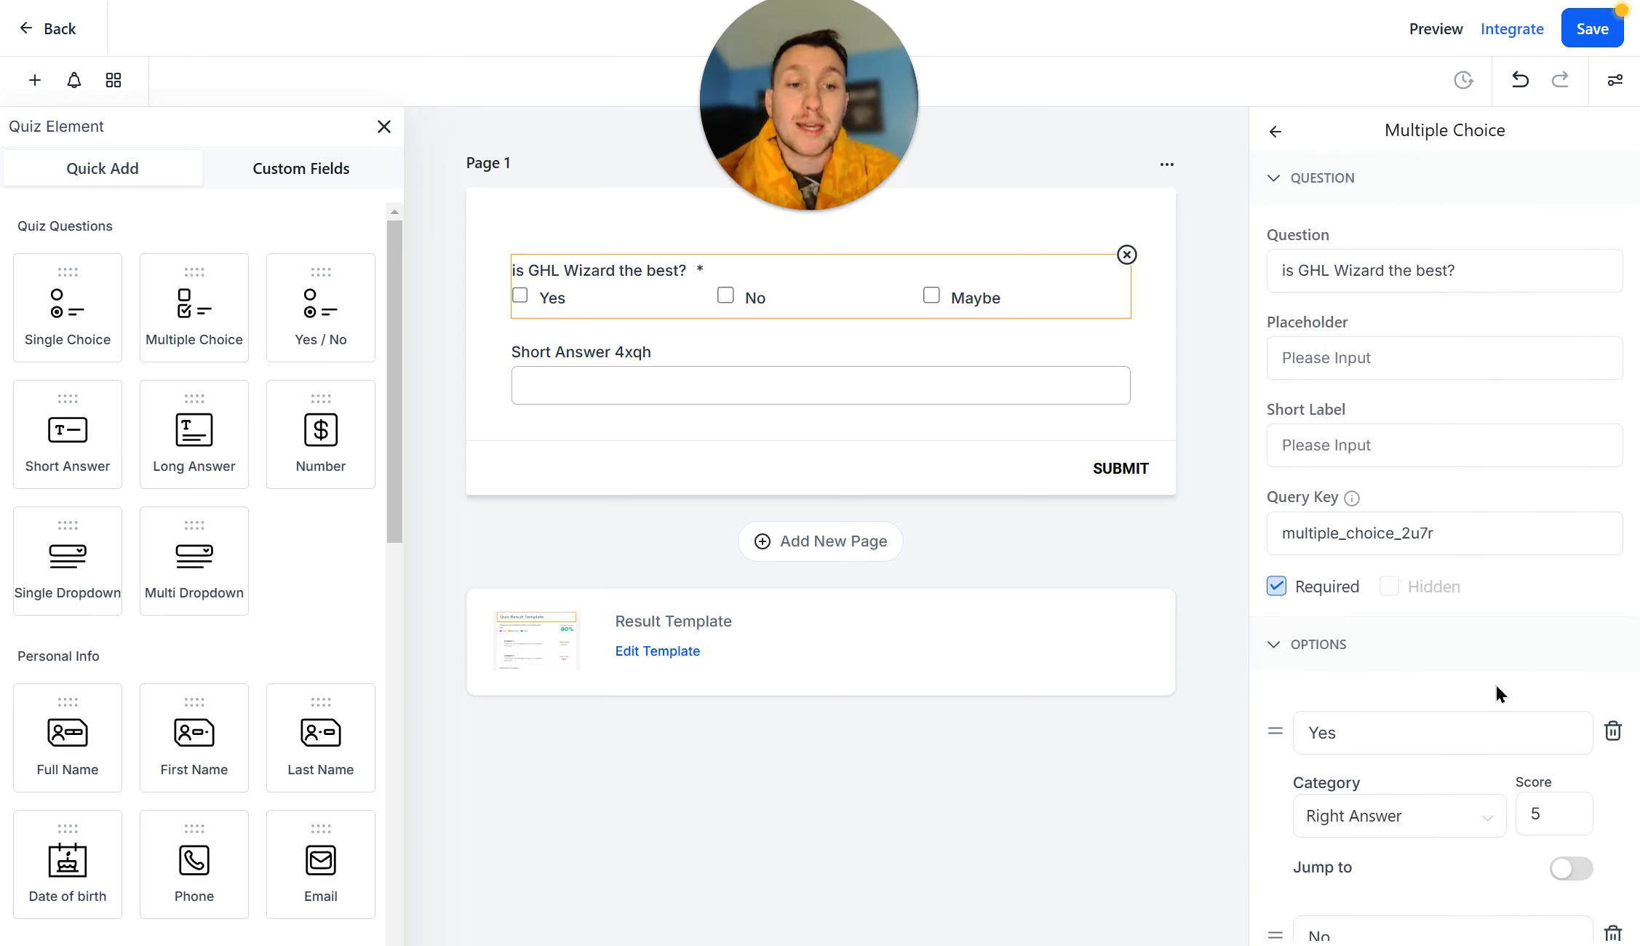
left_click(1278, 134)
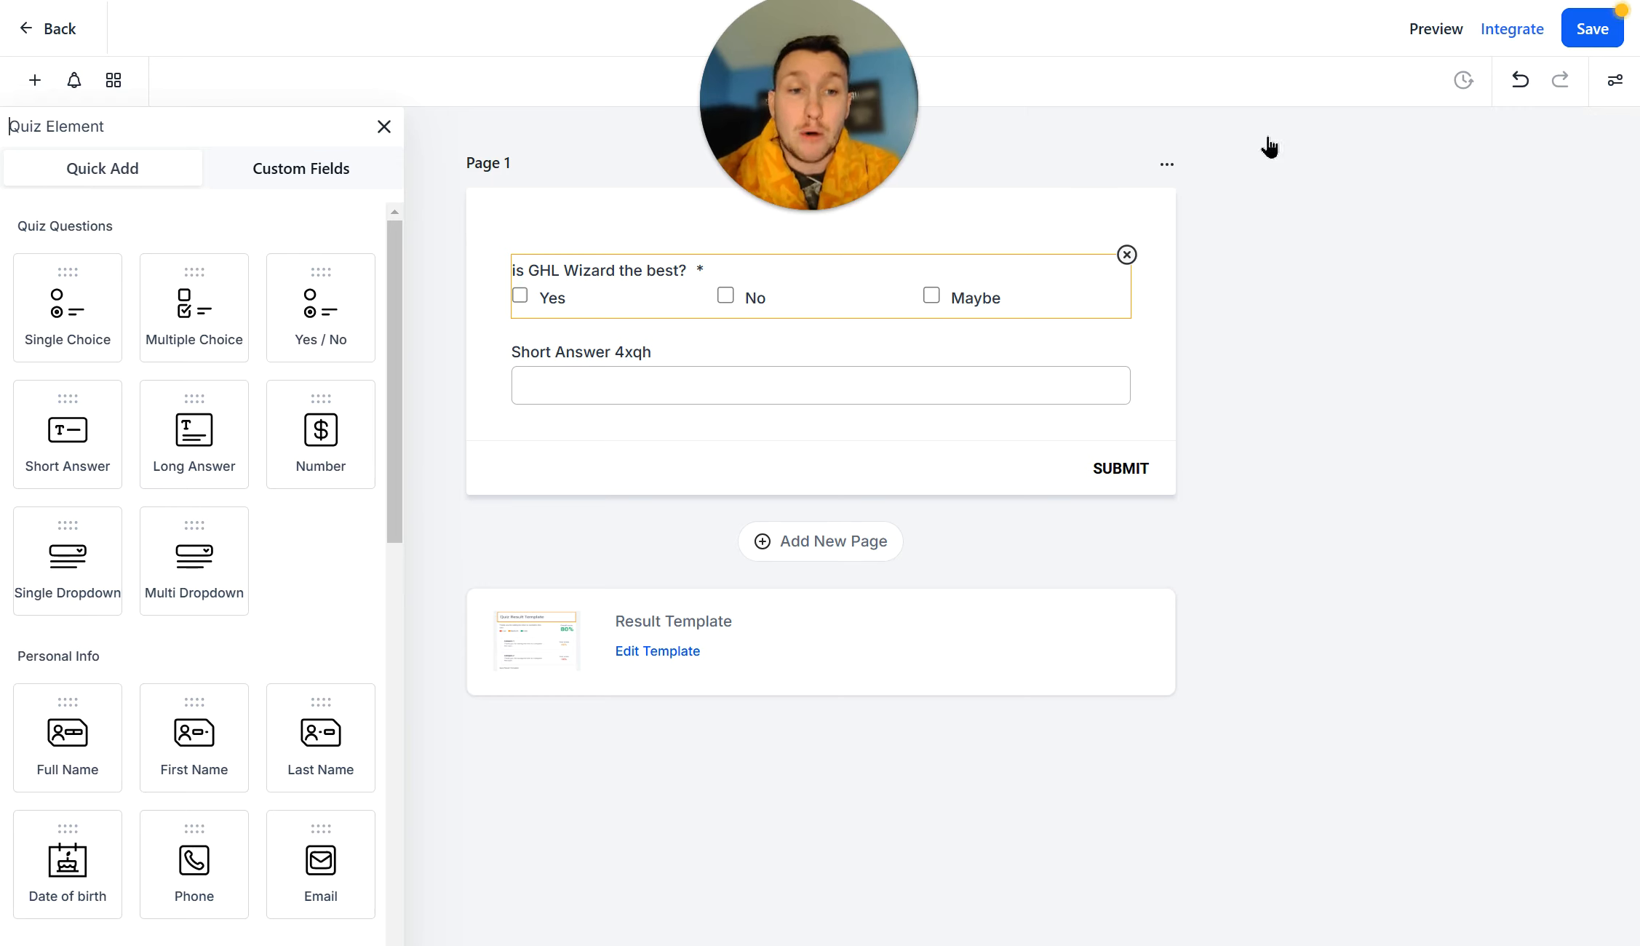
Delete the Short Answer question from Page 1
left_click(904, 302)
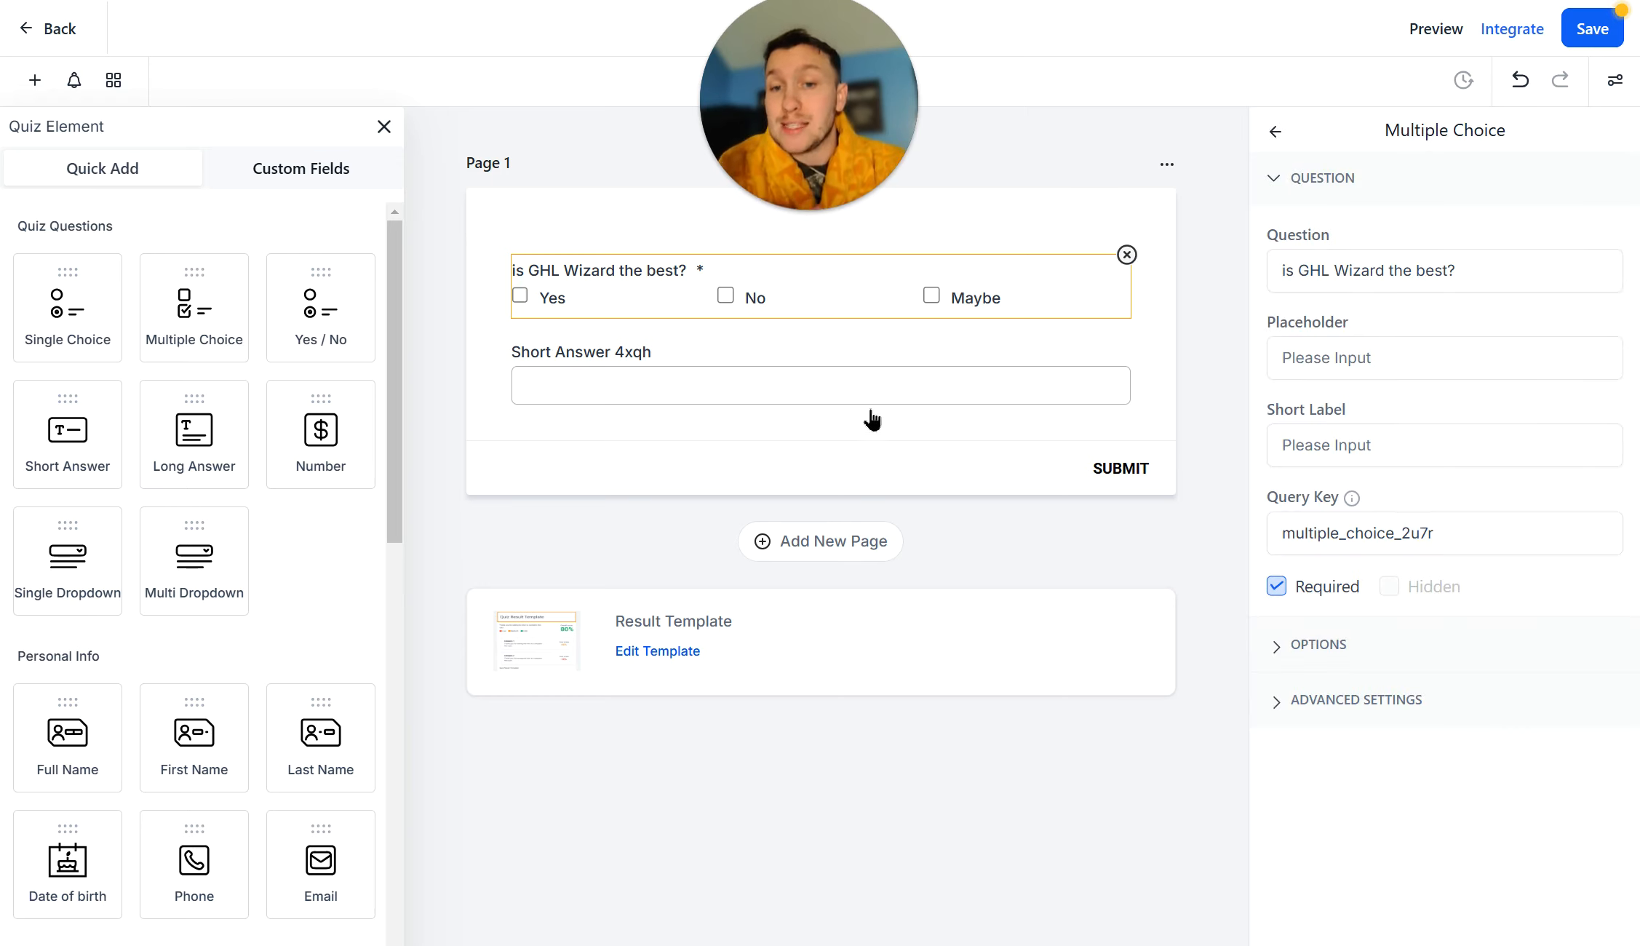
left_click(887, 364)
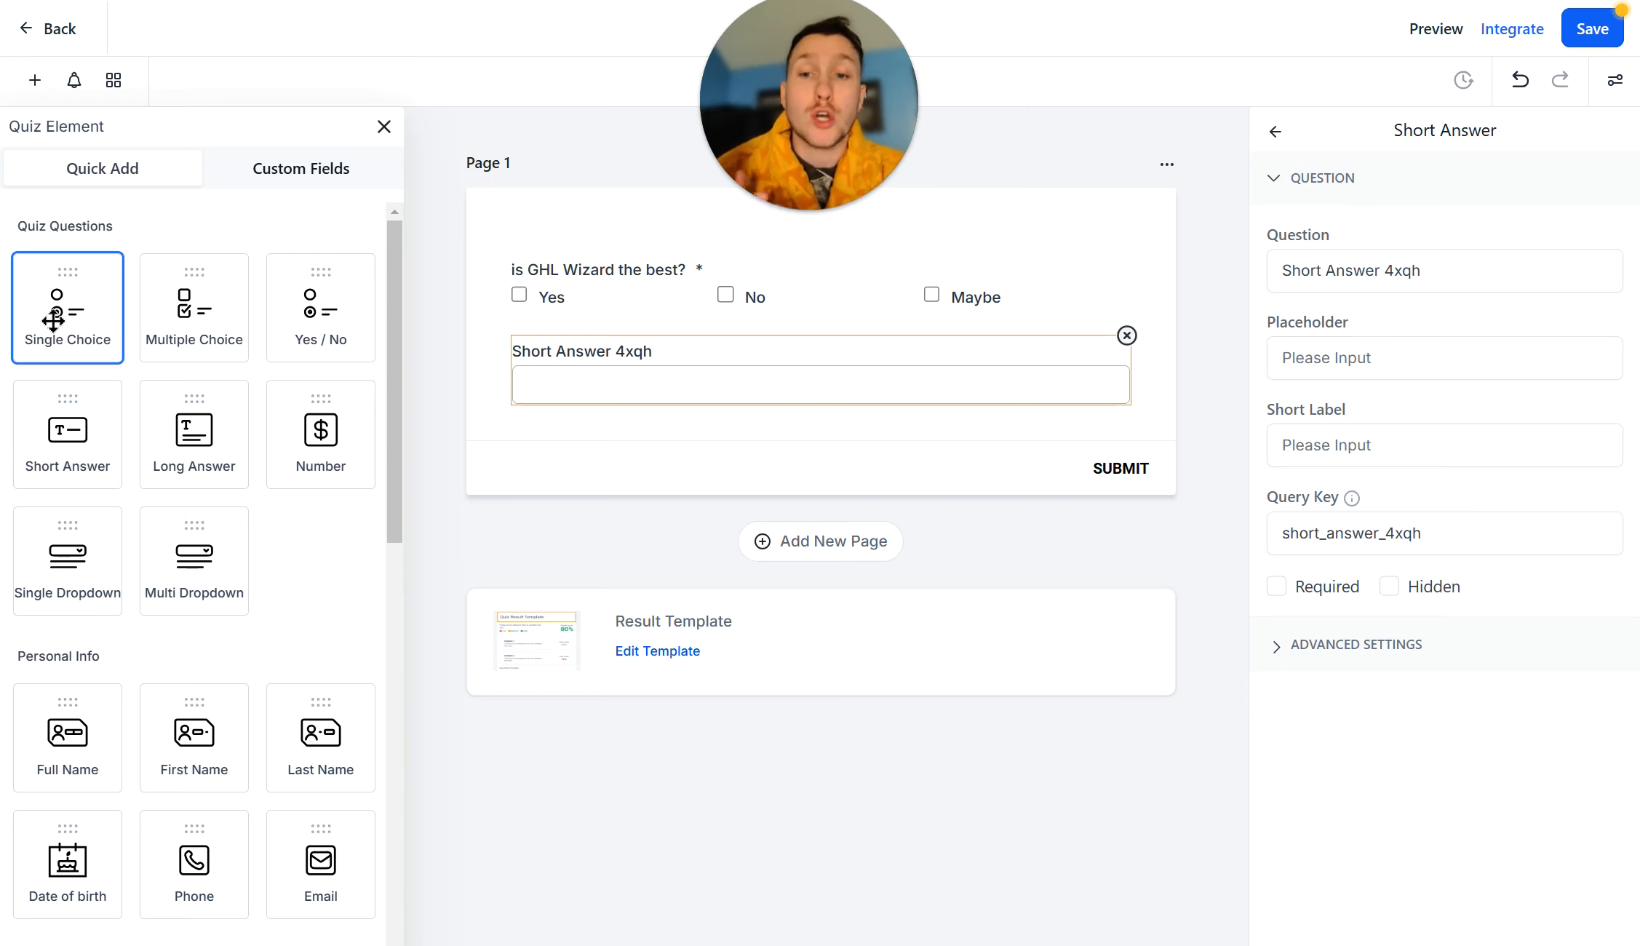
left_click(1127, 336)
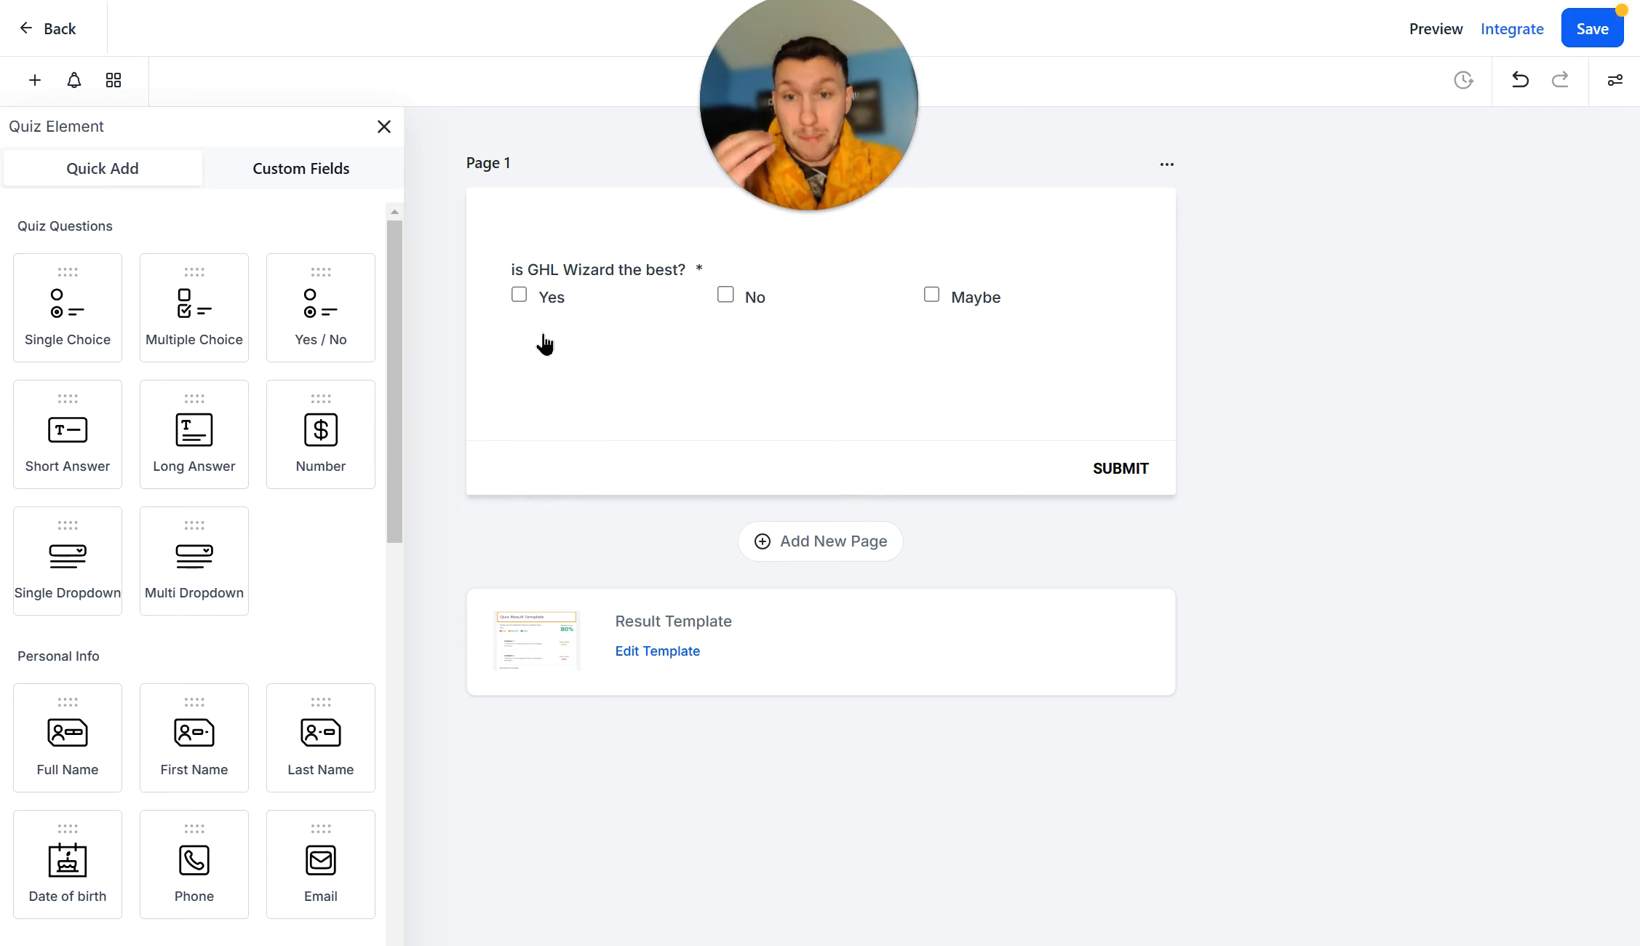
Open the quiz's result template for editing
left_click(610, 302)
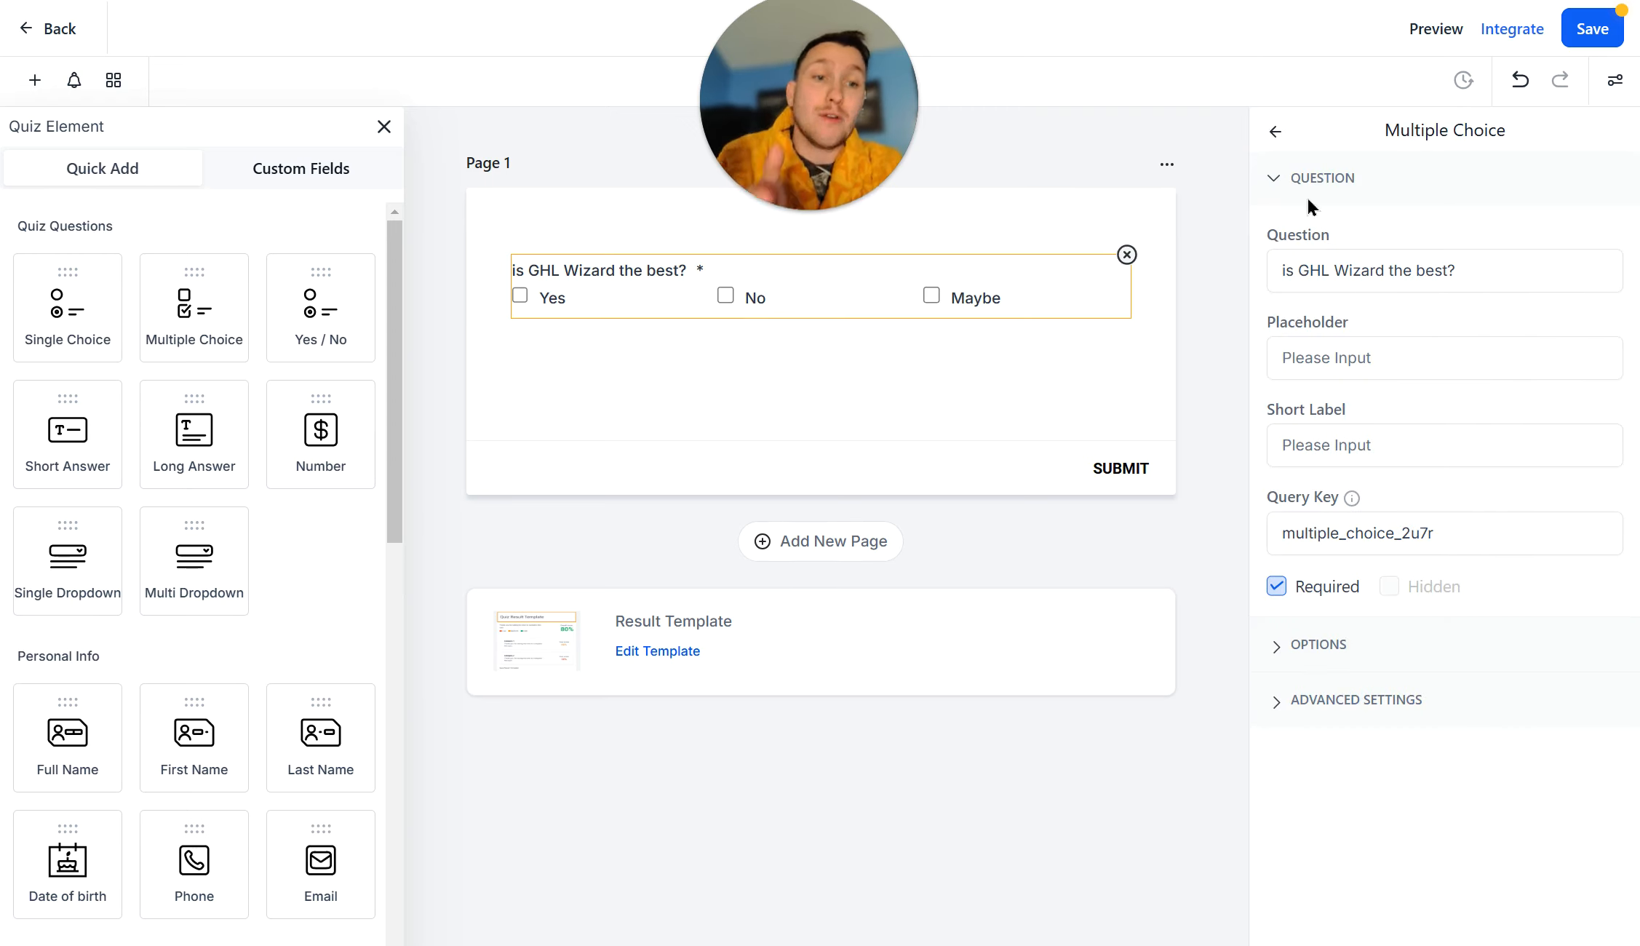
left_click(1466, 275)
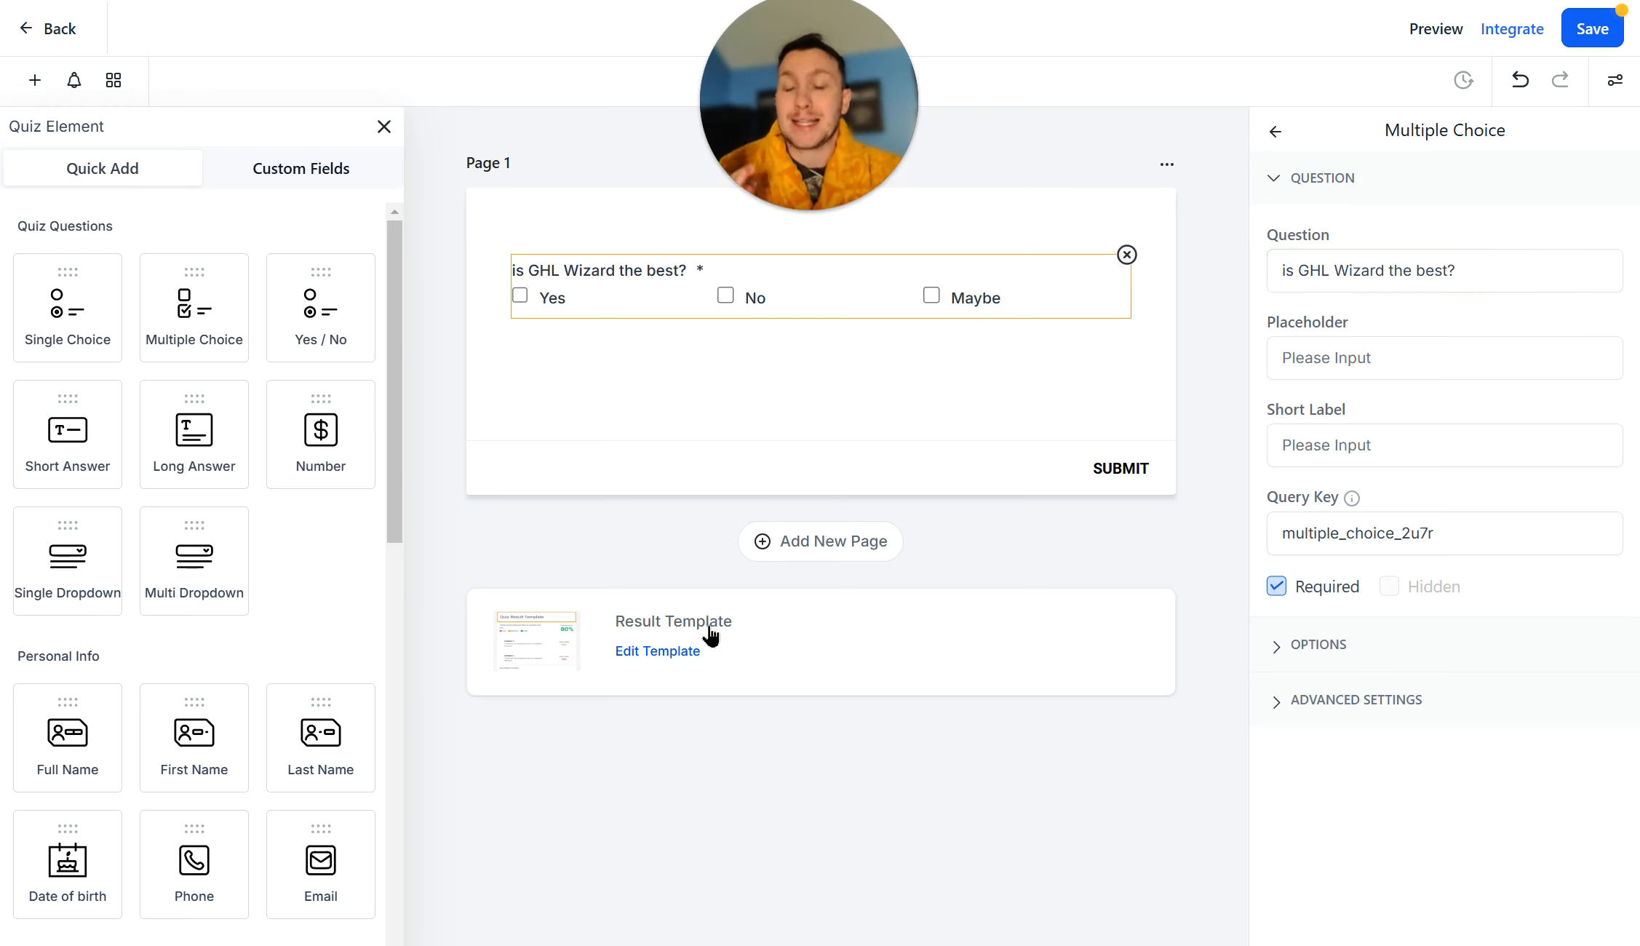
left_click(752, 657)
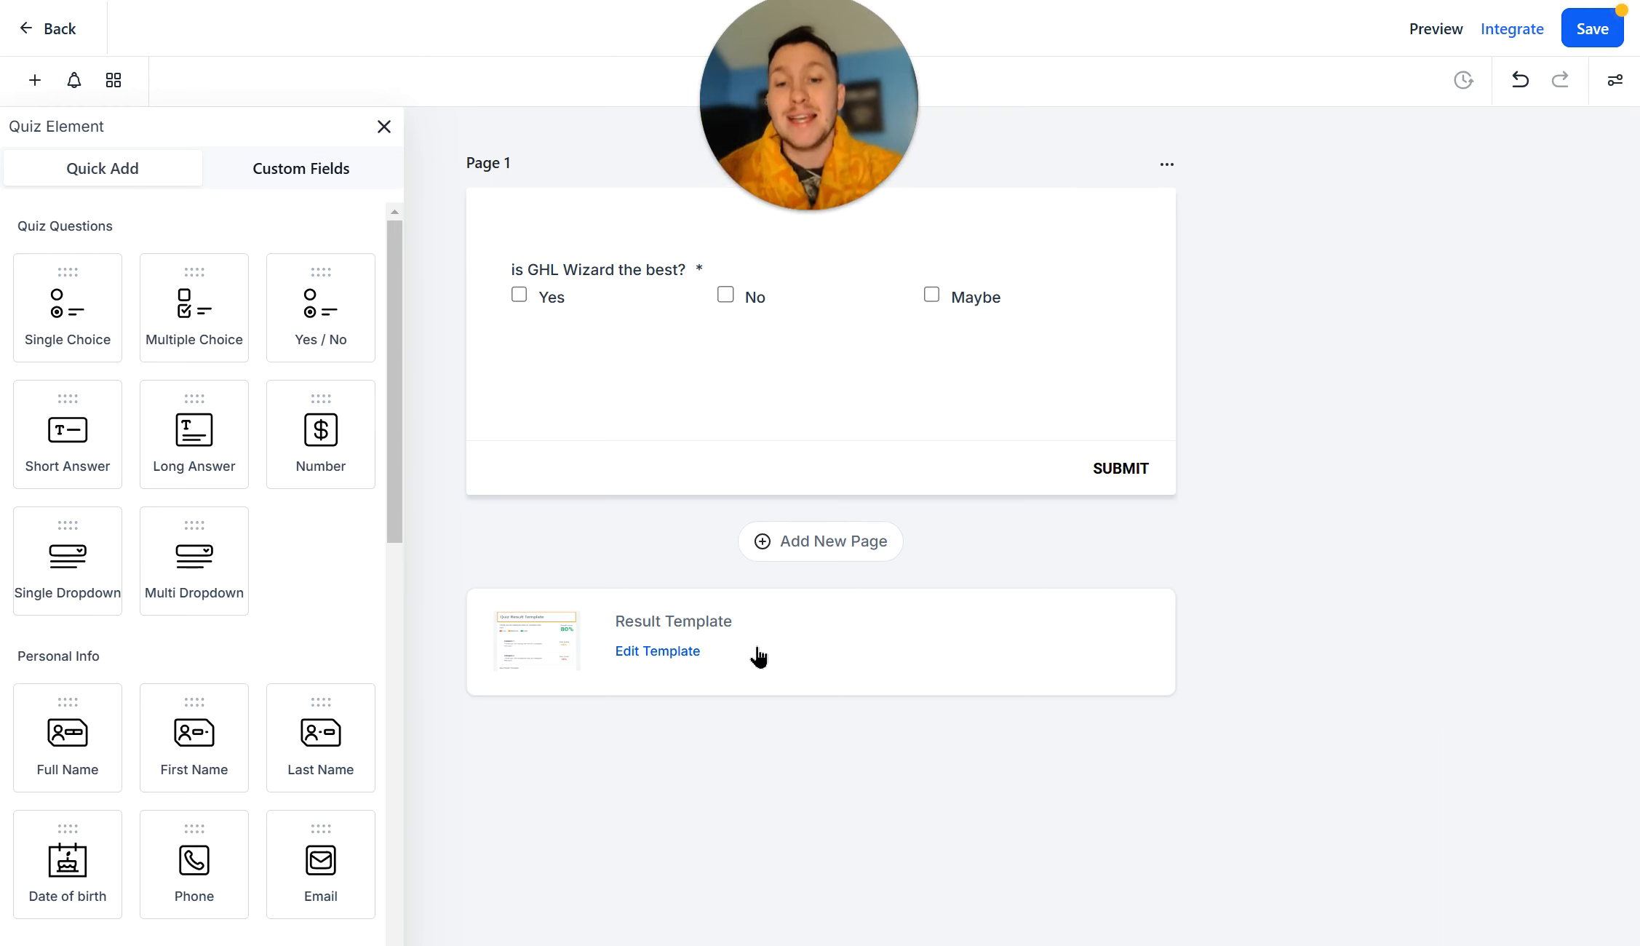
left_click(662, 654)
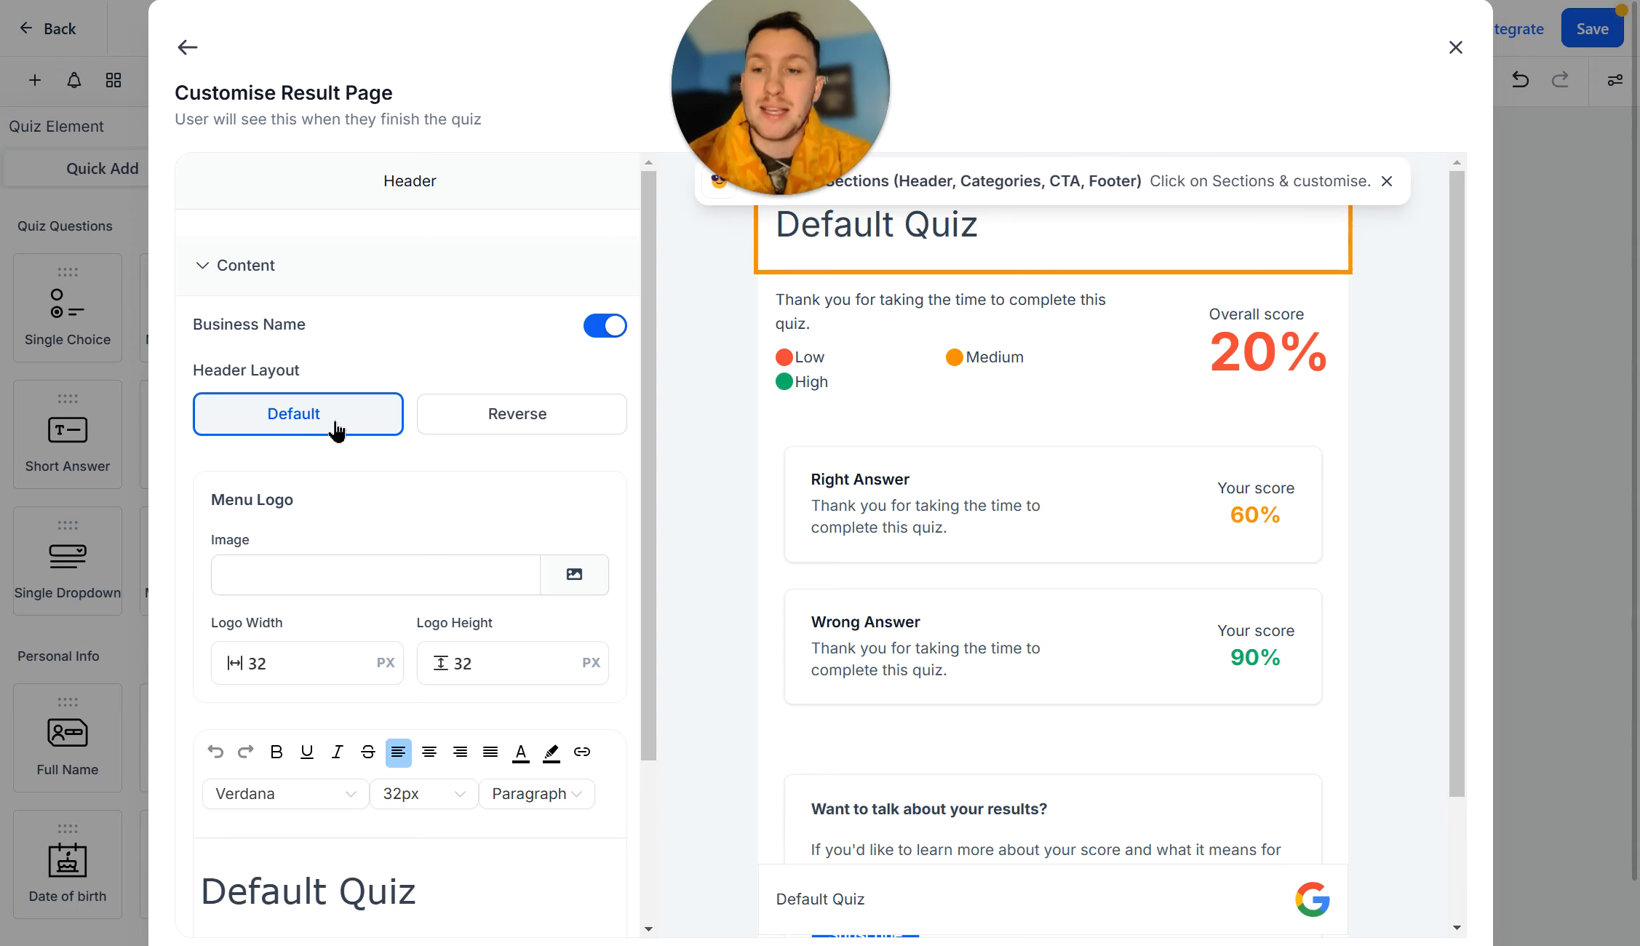
Keep the result page header in the Default layout and set its menu logo to the round portrait image from media storage
left_click(495, 413)
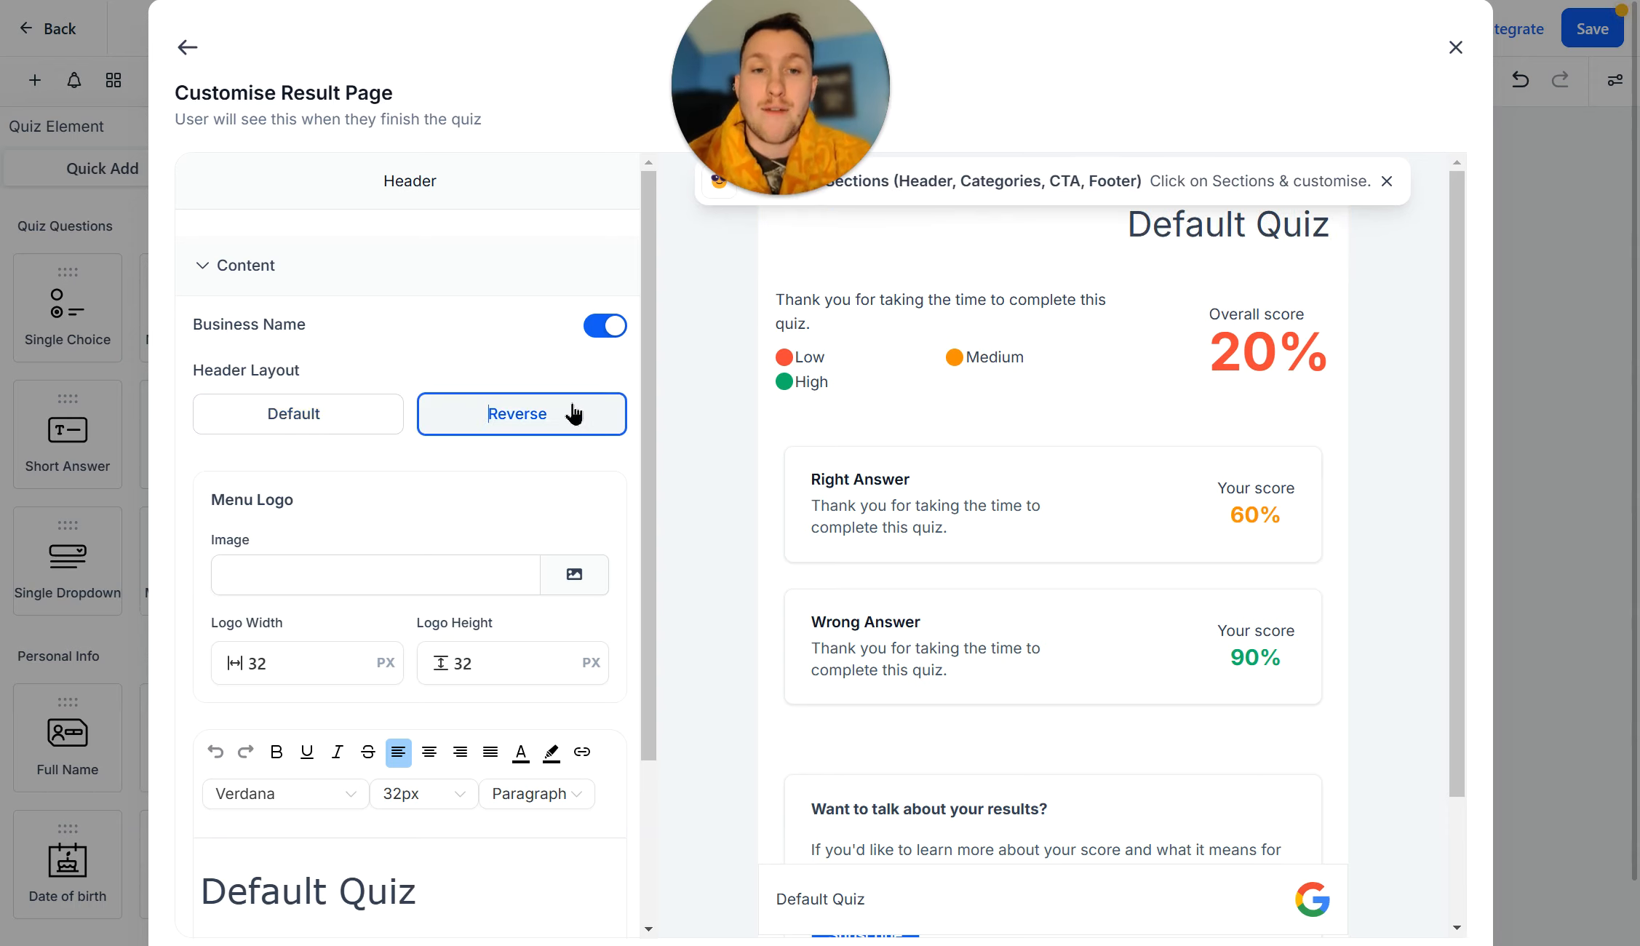
left_click(309, 435)
left_click(323, 569)
left_click(583, 578)
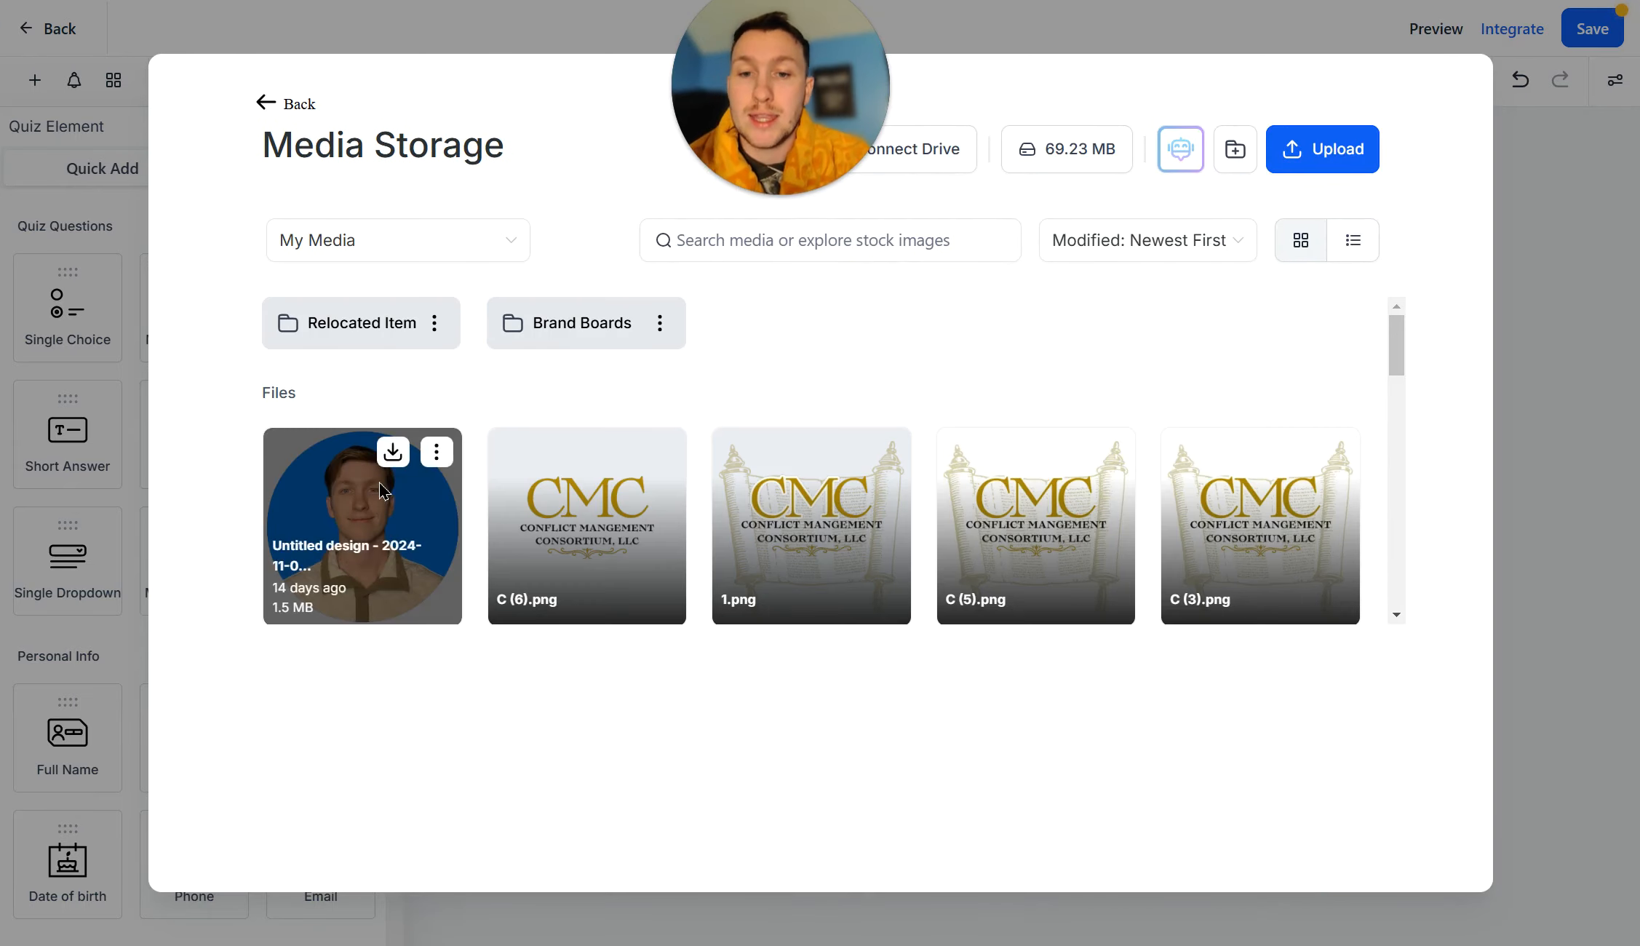
left_click(381, 491)
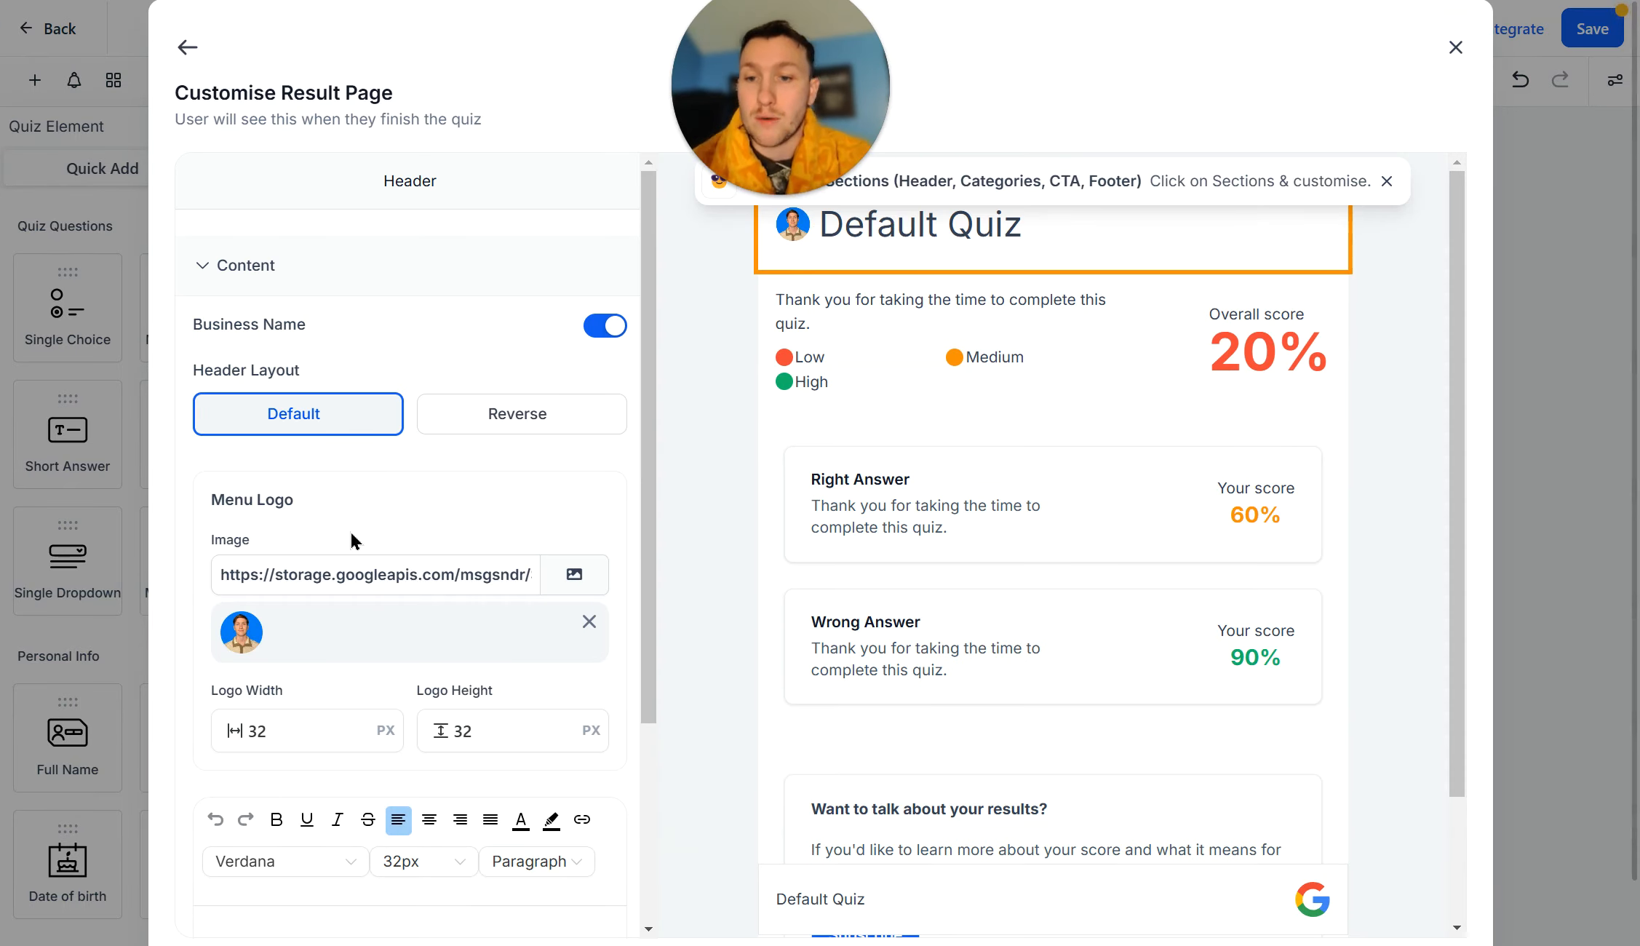
Replace the result page's header title with "GHL W q"
scroll(362, 546, "down", 4)
left_click(276, 455)
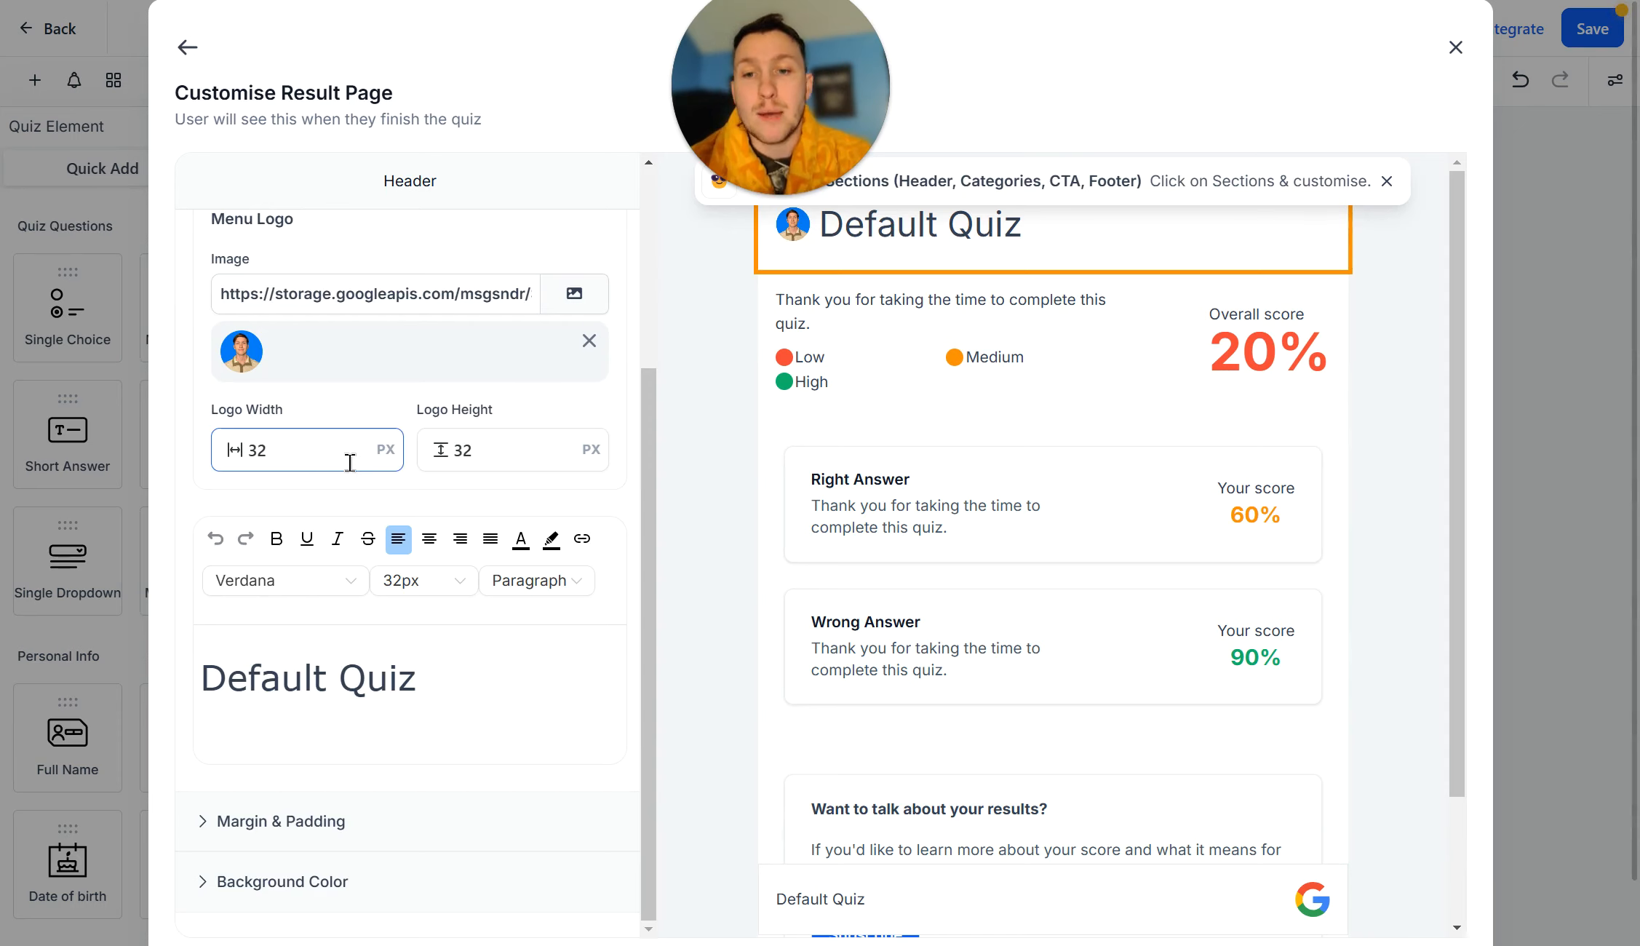
left_click_drag(418, 680, 190, 692)
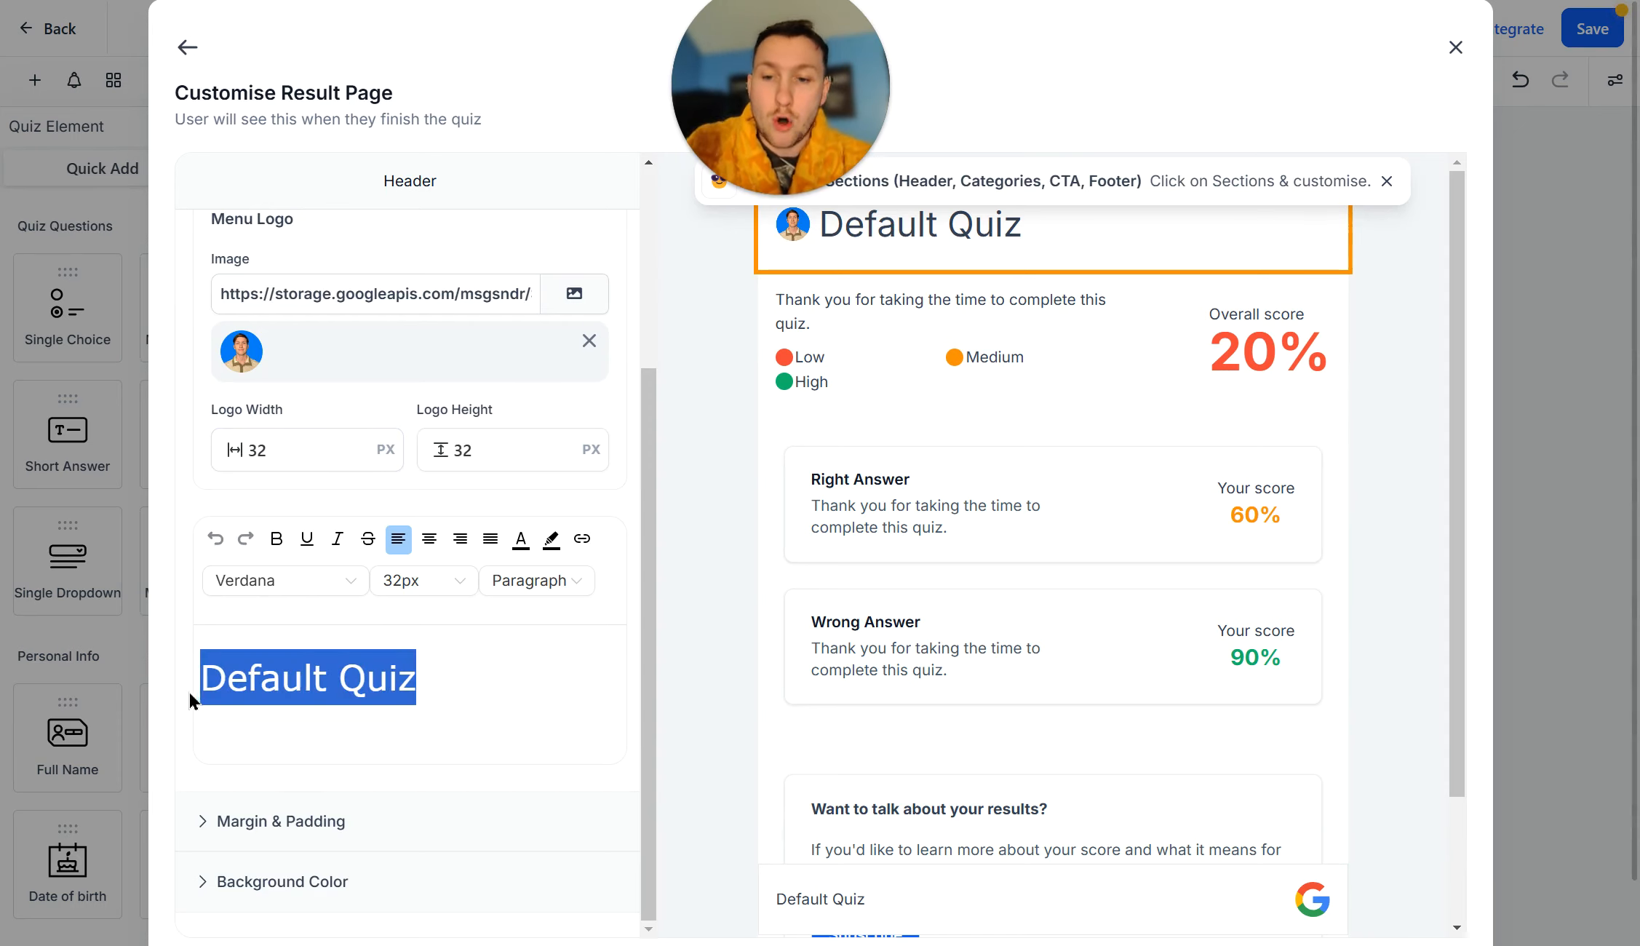
type("GHL W q")
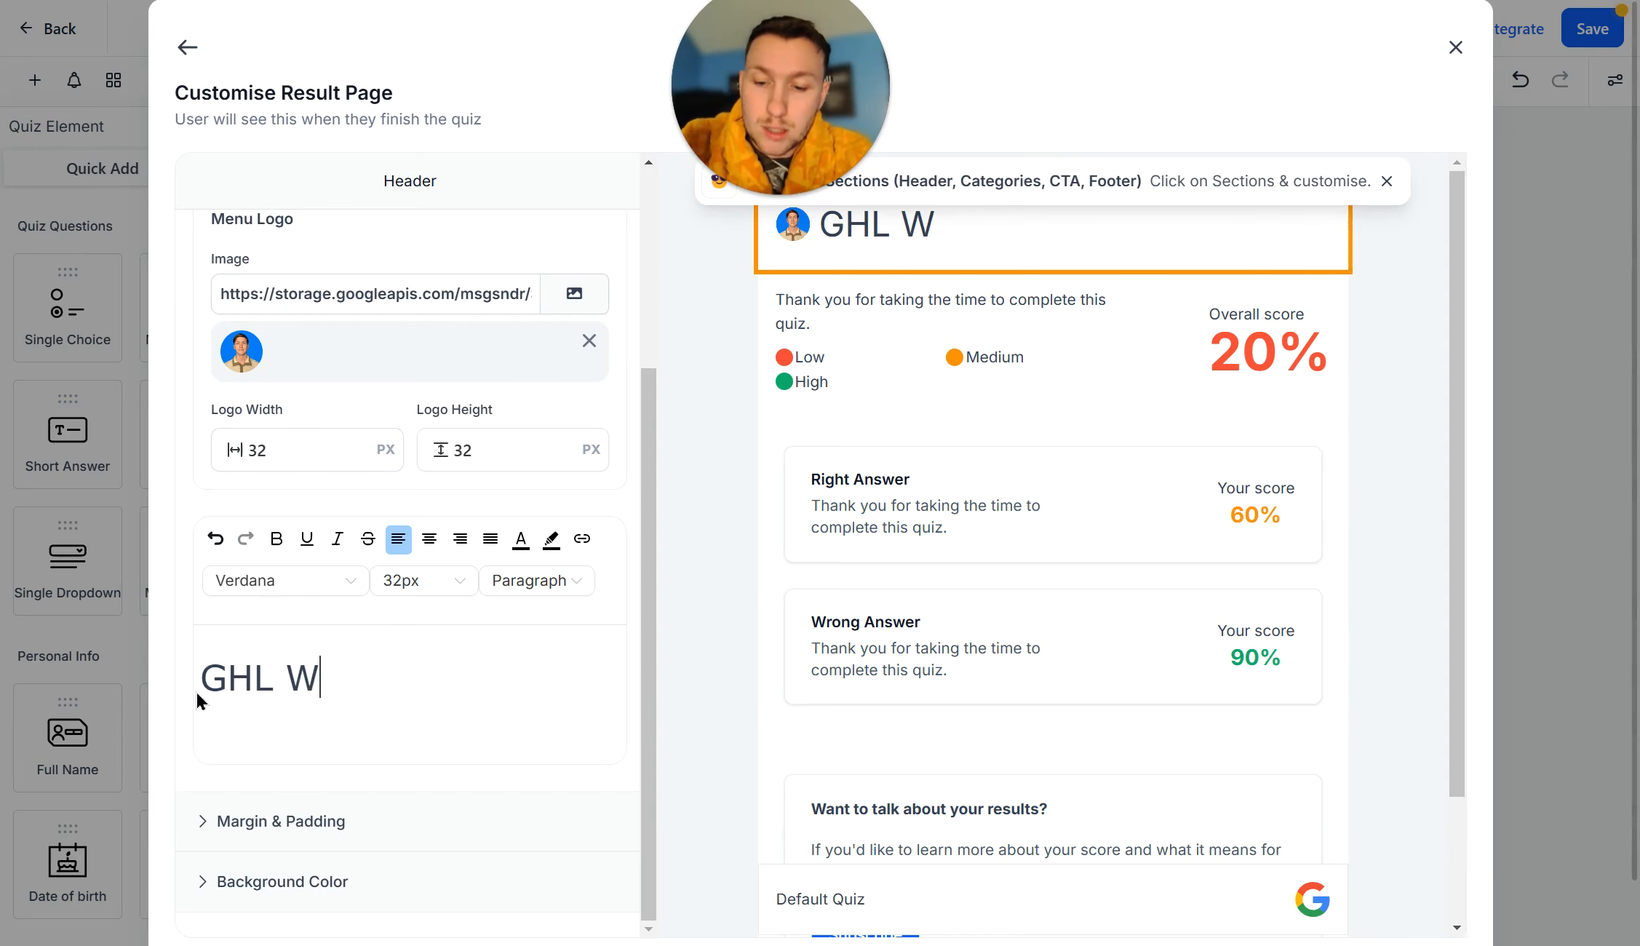
scroll(400, 683, "down", 1)
scroll(408, 673, "up", 1)
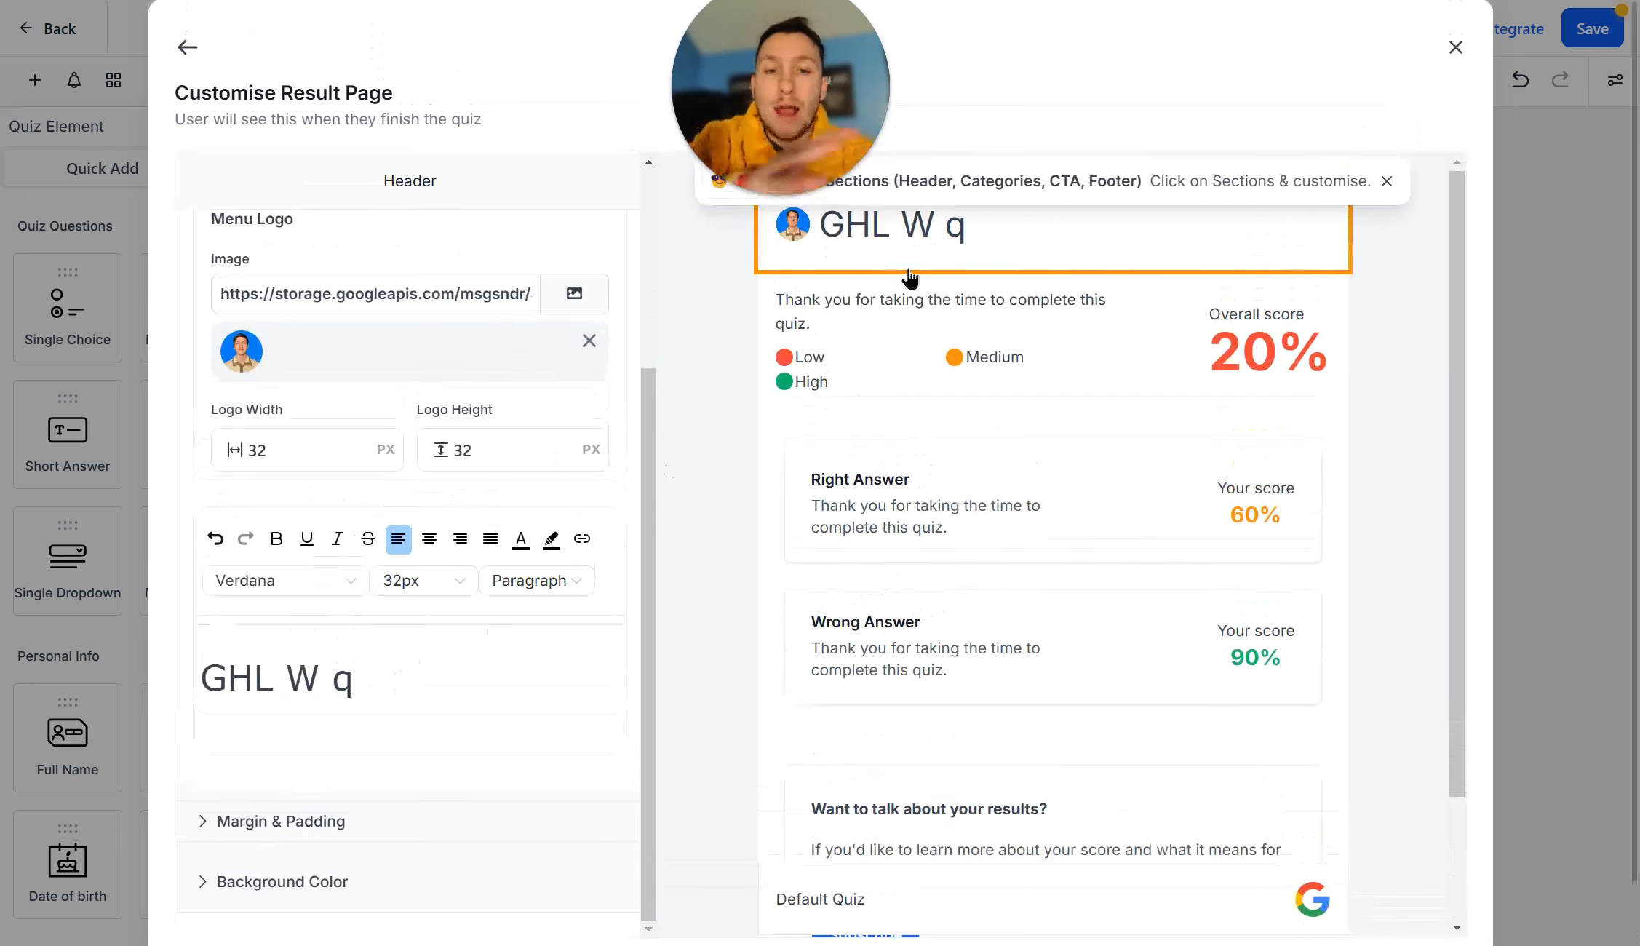
Shorten the Low tier message in the Overall Score section to "Thank you"
left_click(906, 335)
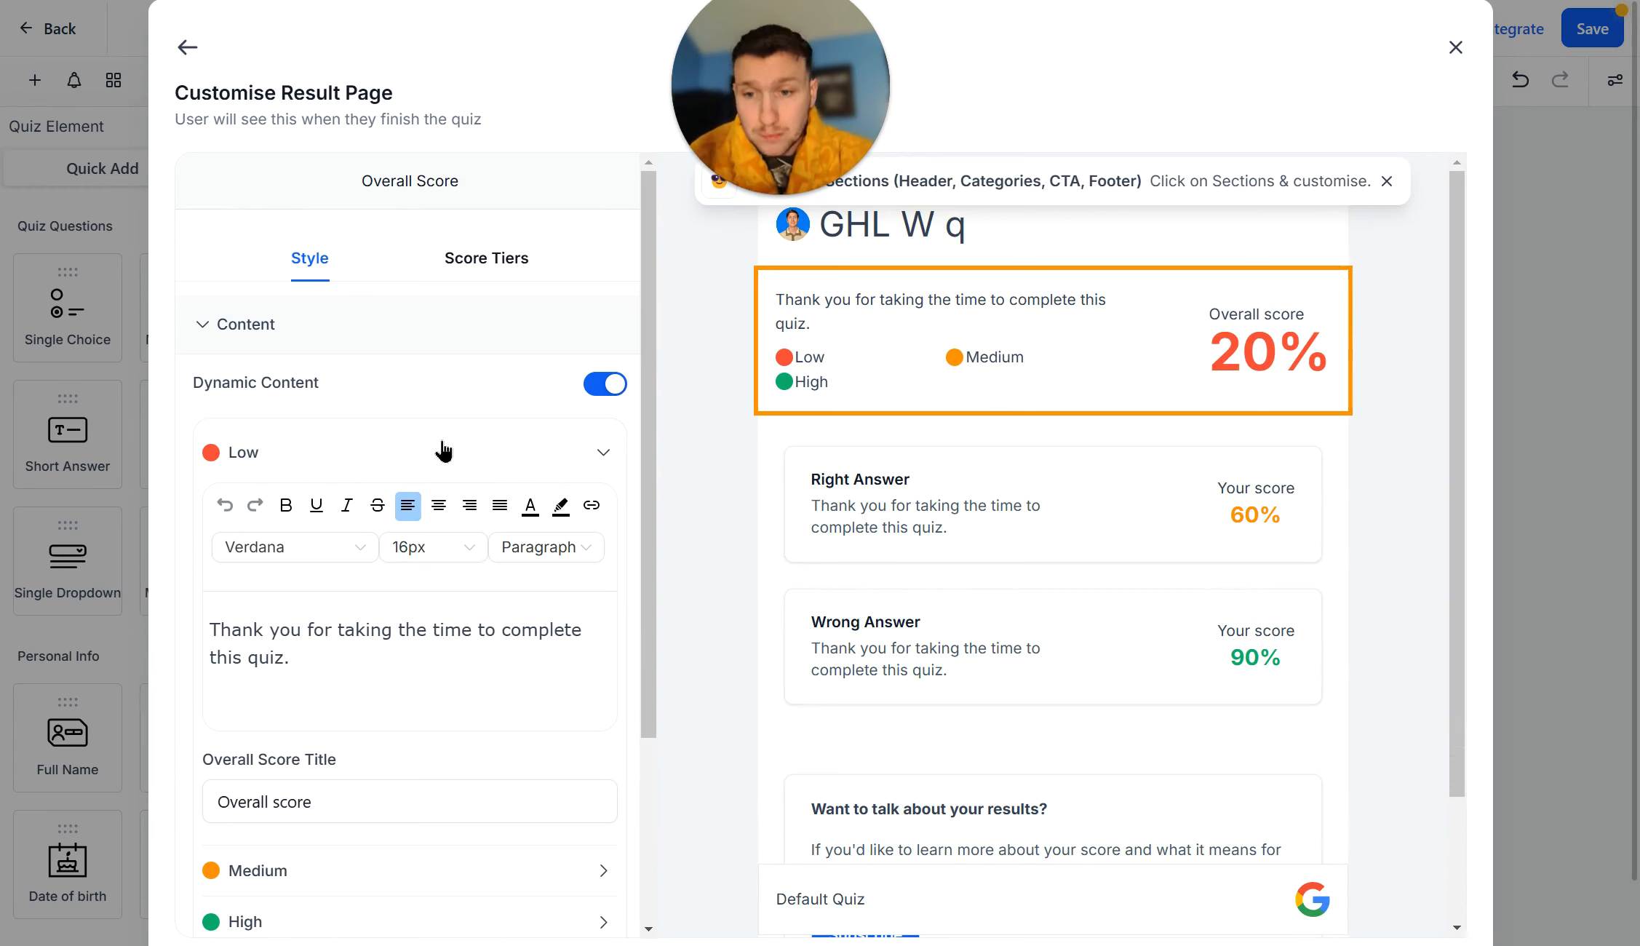
scroll(397, 495, "down", 3)
left_click_drag(289, 403, 243, 376)
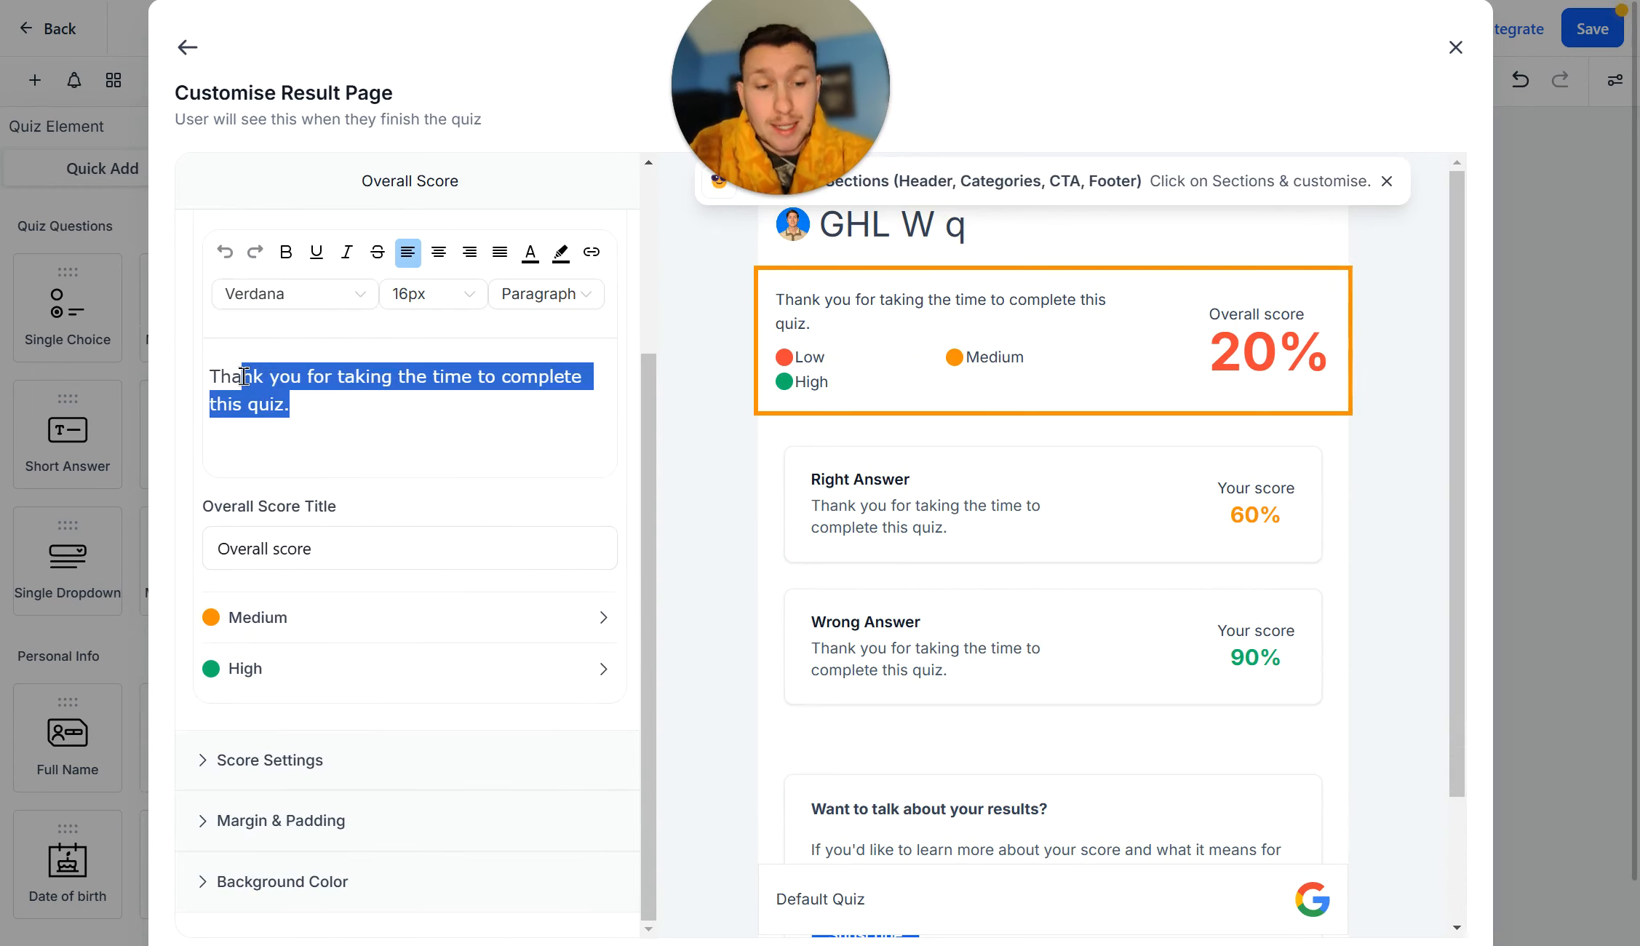
key("BackSpace")
type("nk you")
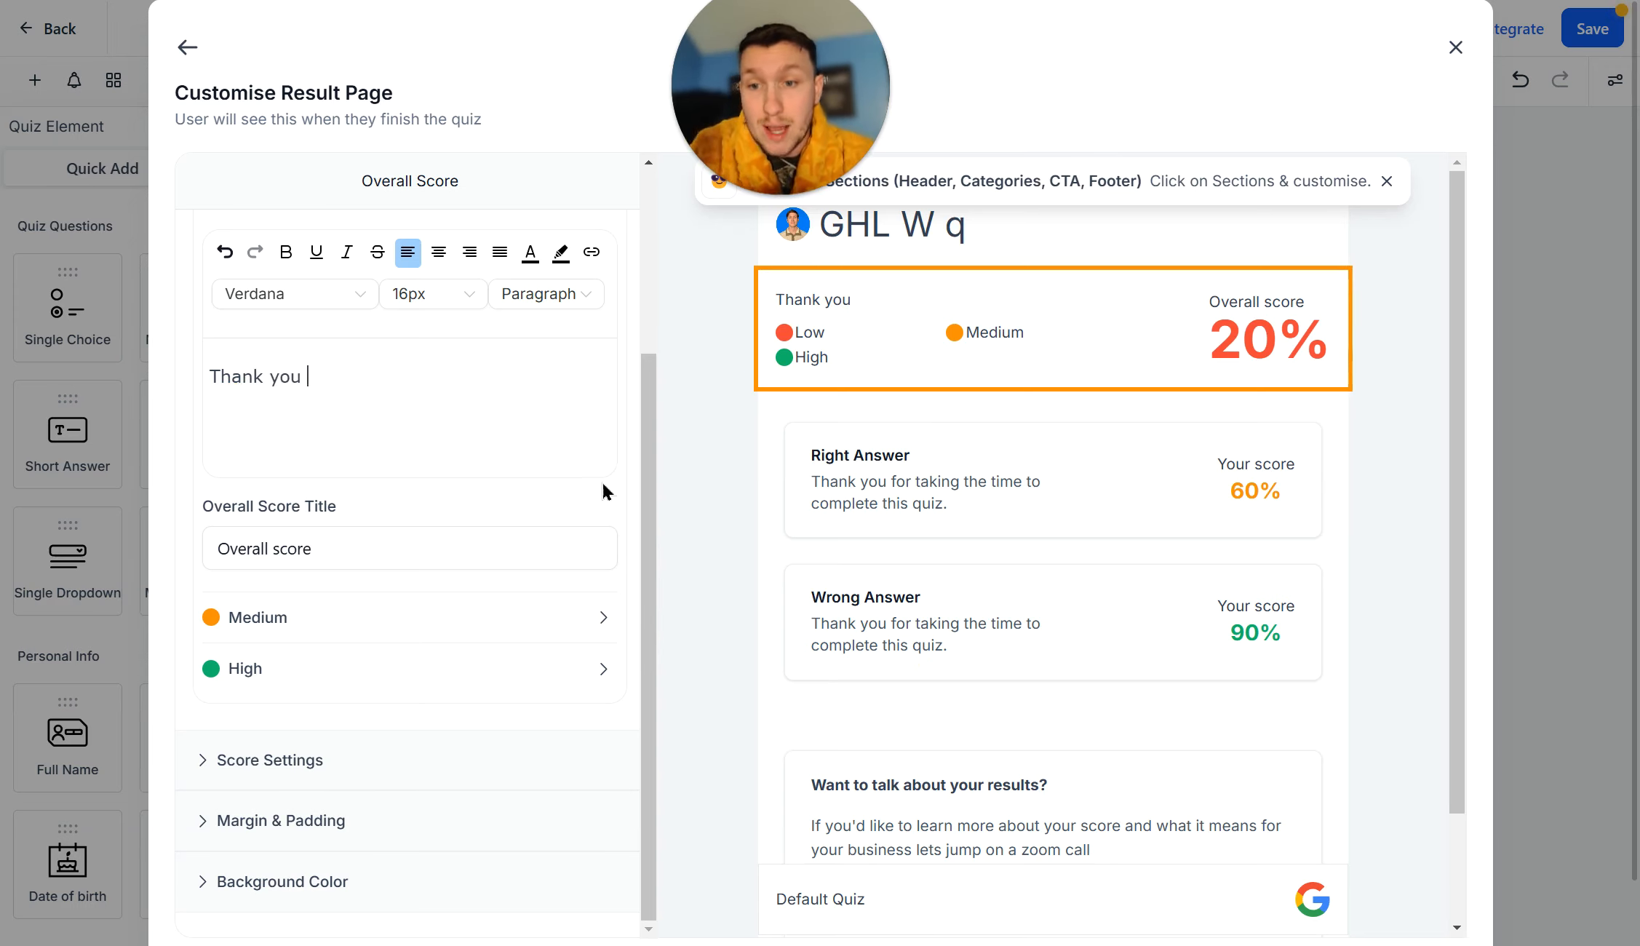
Try shortening the Low tier's overall score title to "Overall", and undo the change
left_click(496, 548)
key("ctrl+shift+Left")
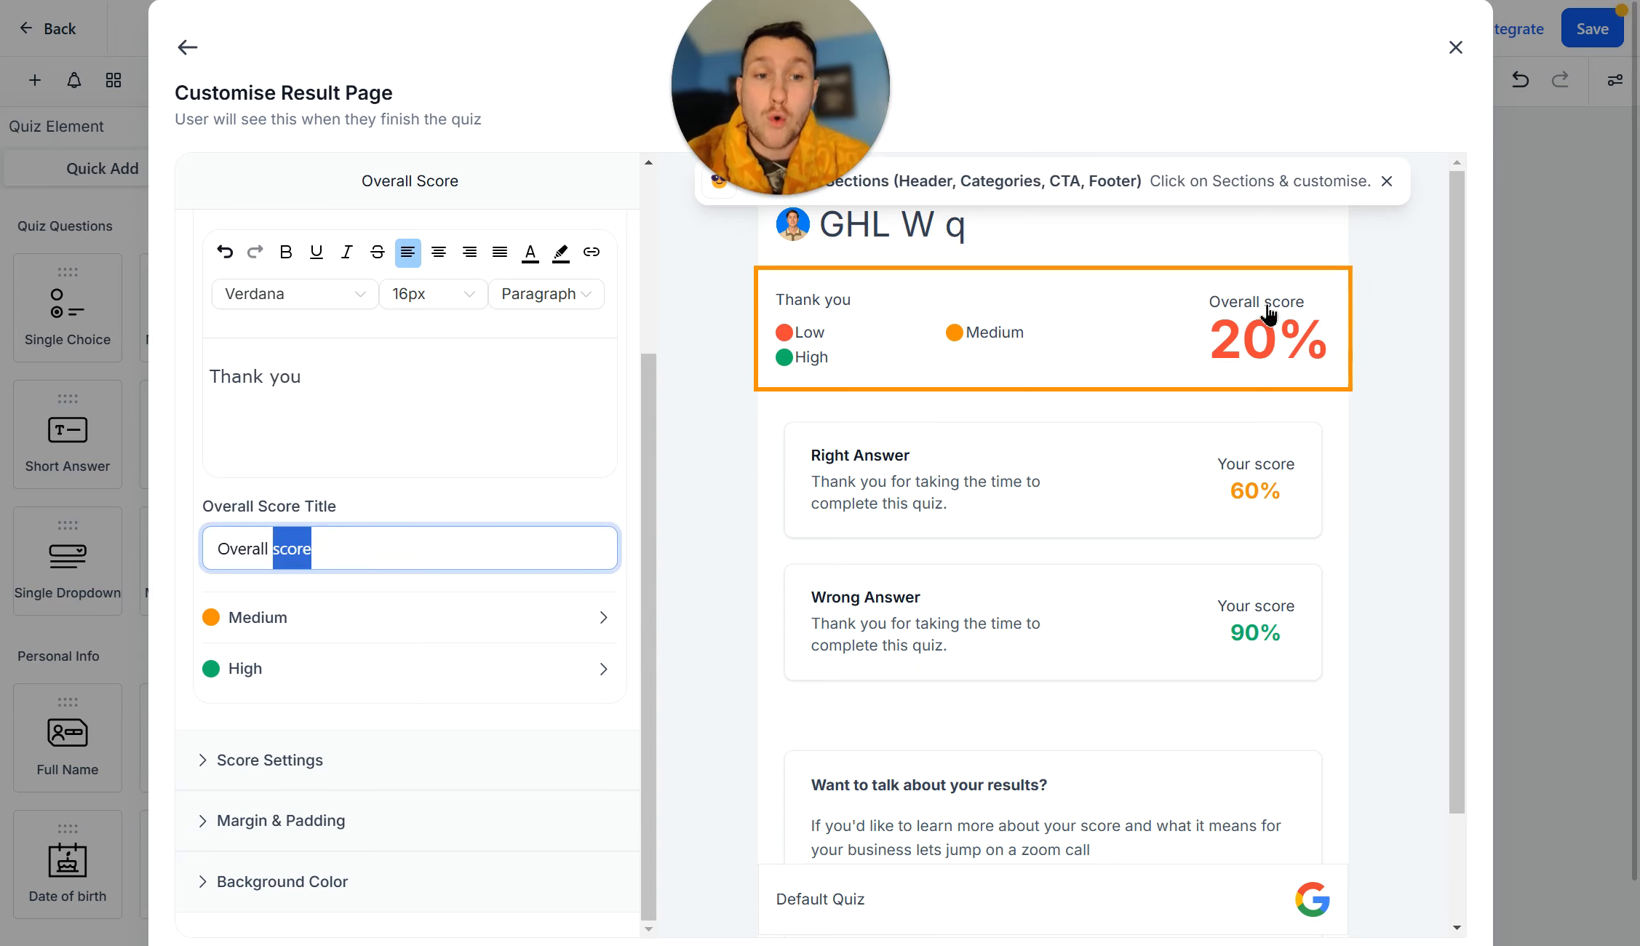
key("BackSpace")
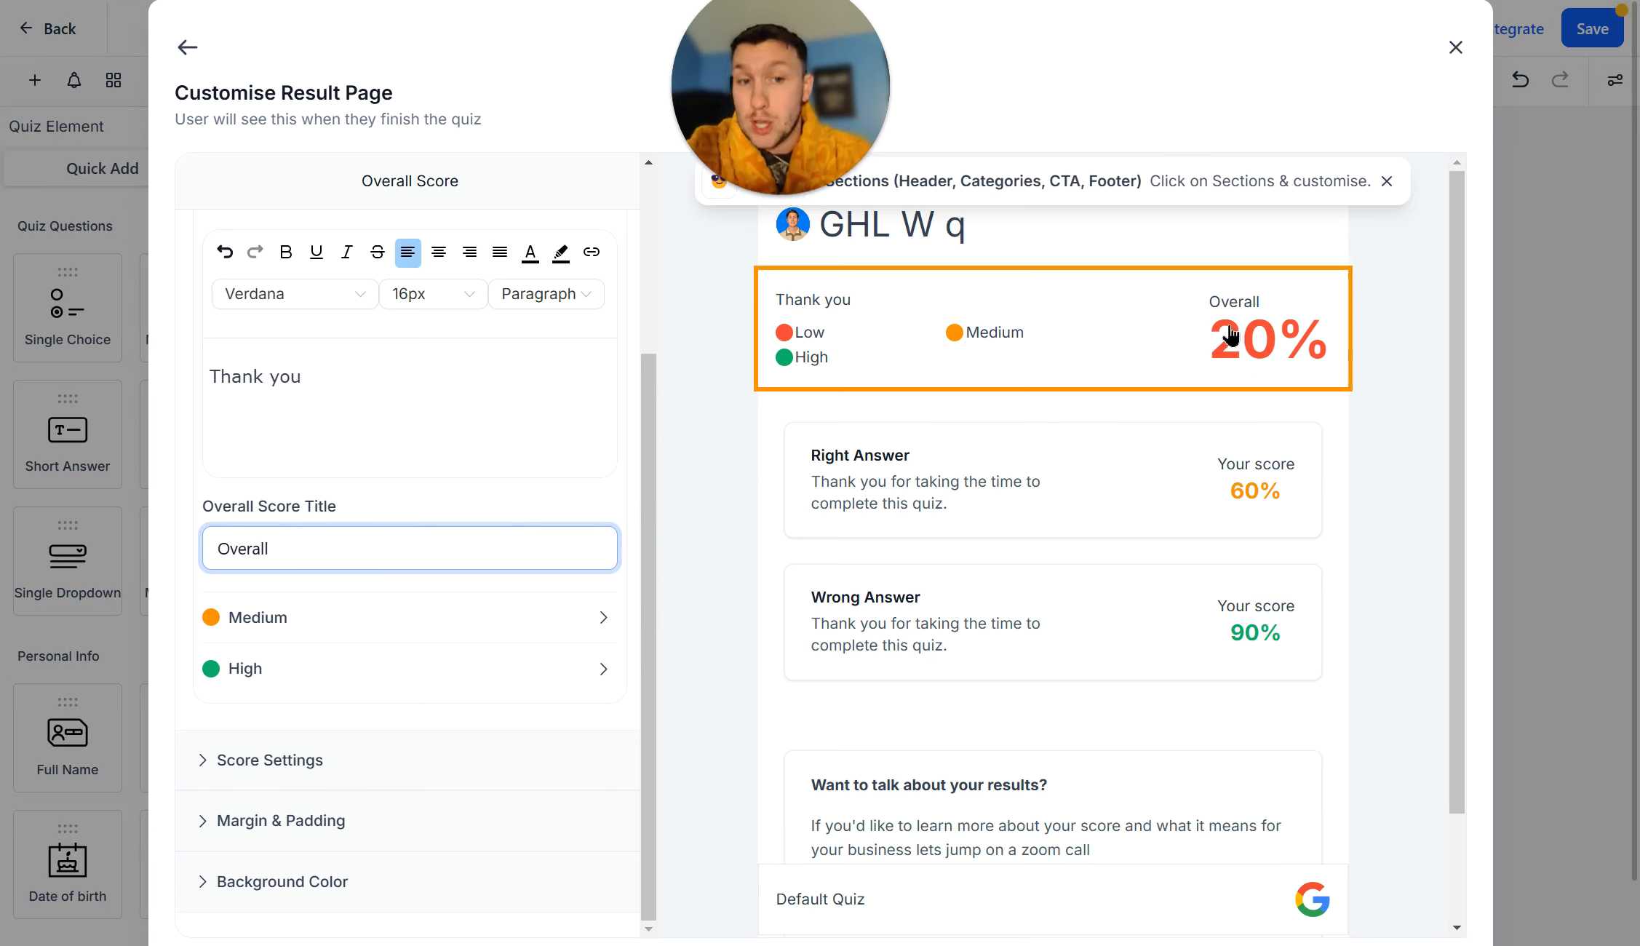
key("ctrl+z")
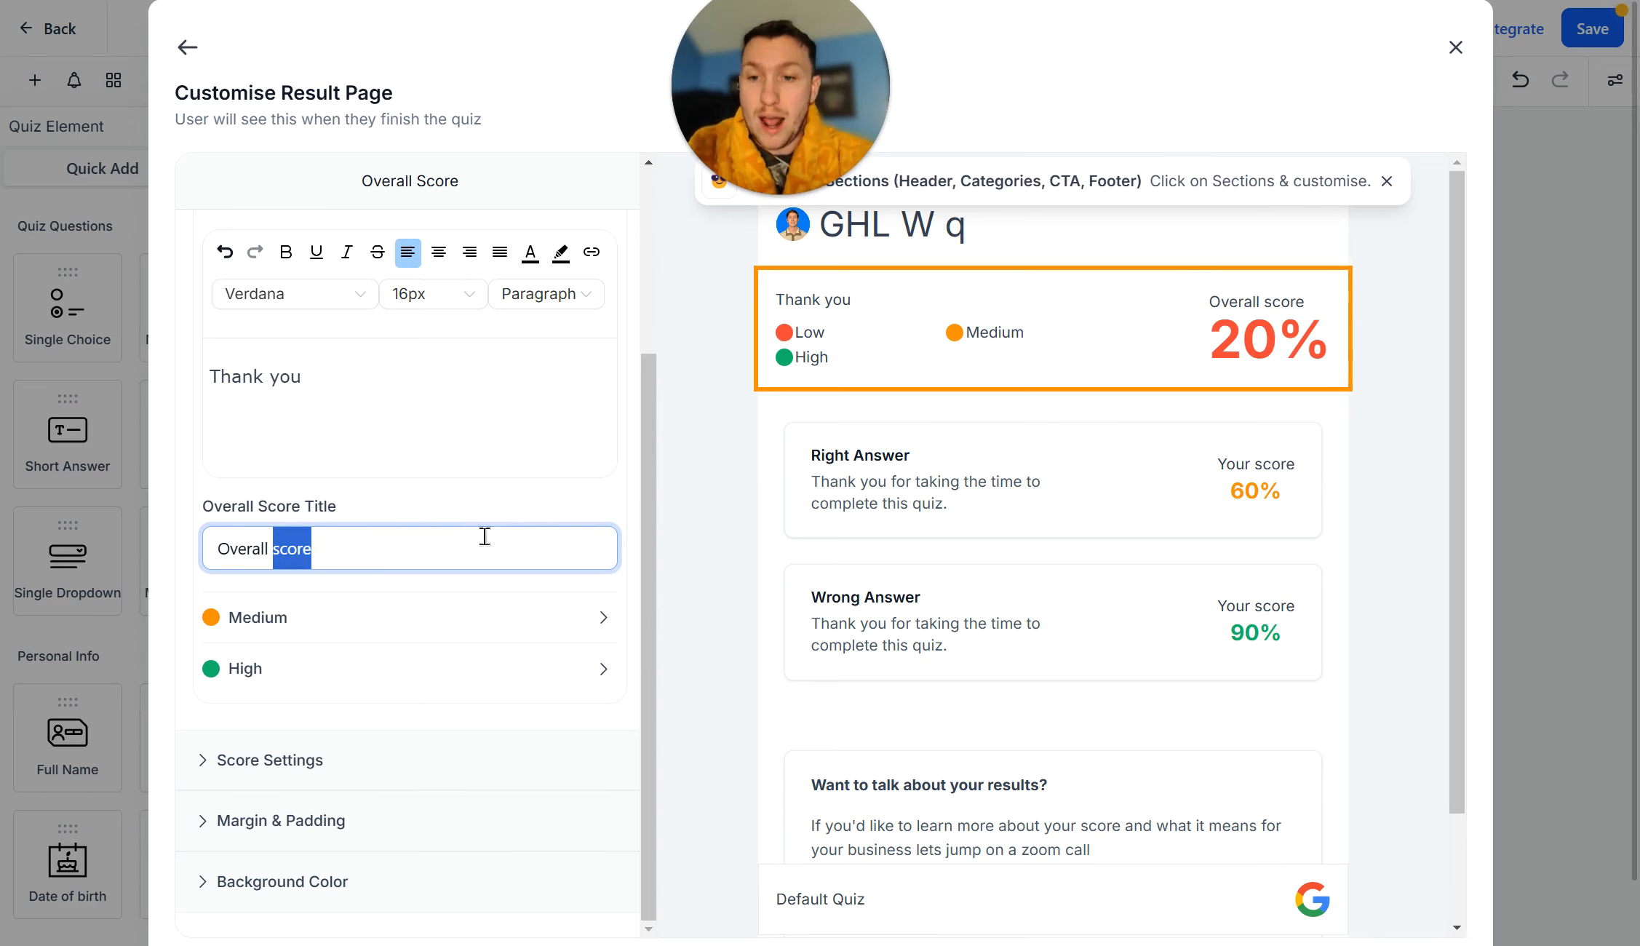
Examine the Medium and High tier messages and titles in the Overall Score section
left_click(460, 524)
left_click(470, 624)
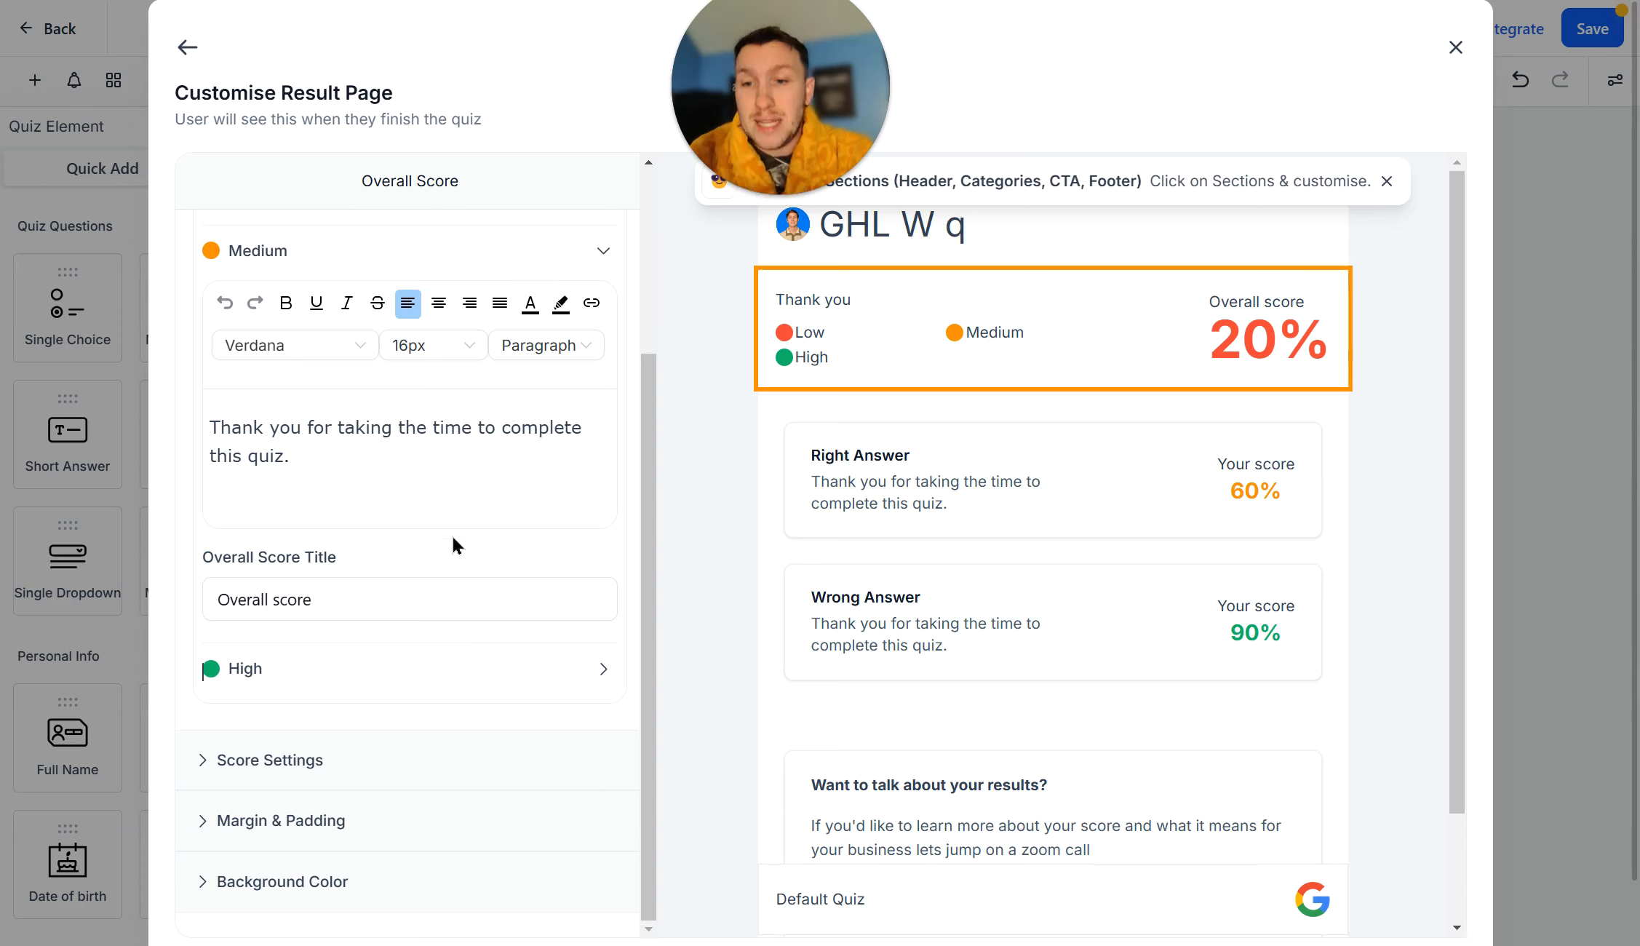
left_click(528, 668)
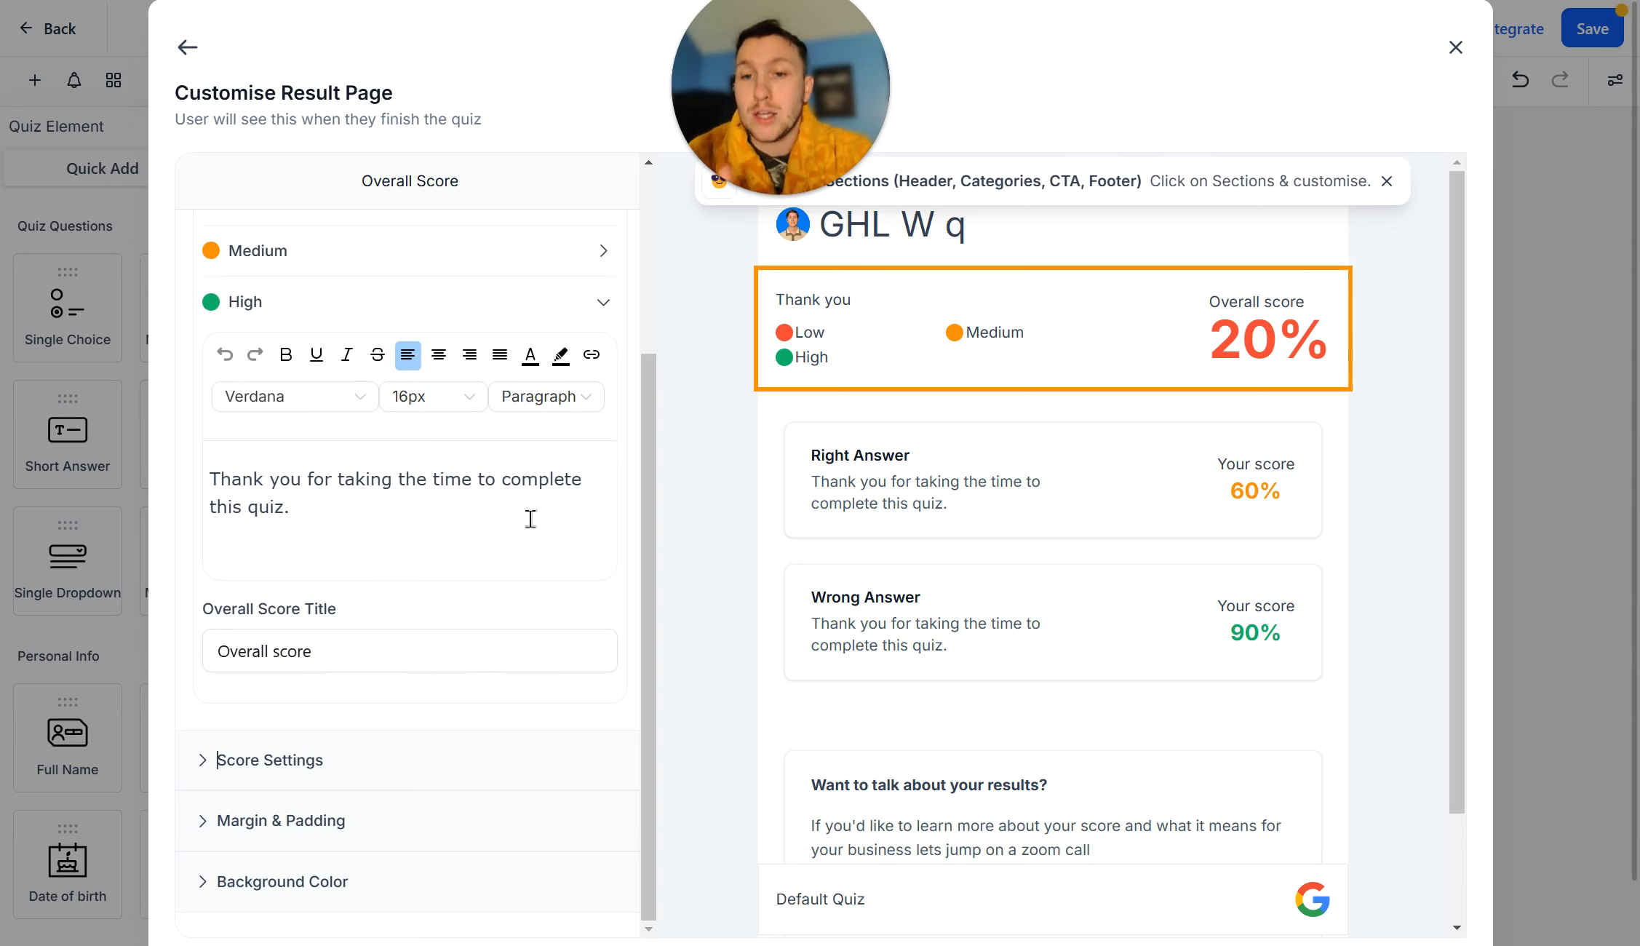
Rename the Low score tier to "f" and the Medium score tier to "C+" in the Overall Score section
scroll(547, 600, "up", 4)
scroll(547, 600, "down", 4)
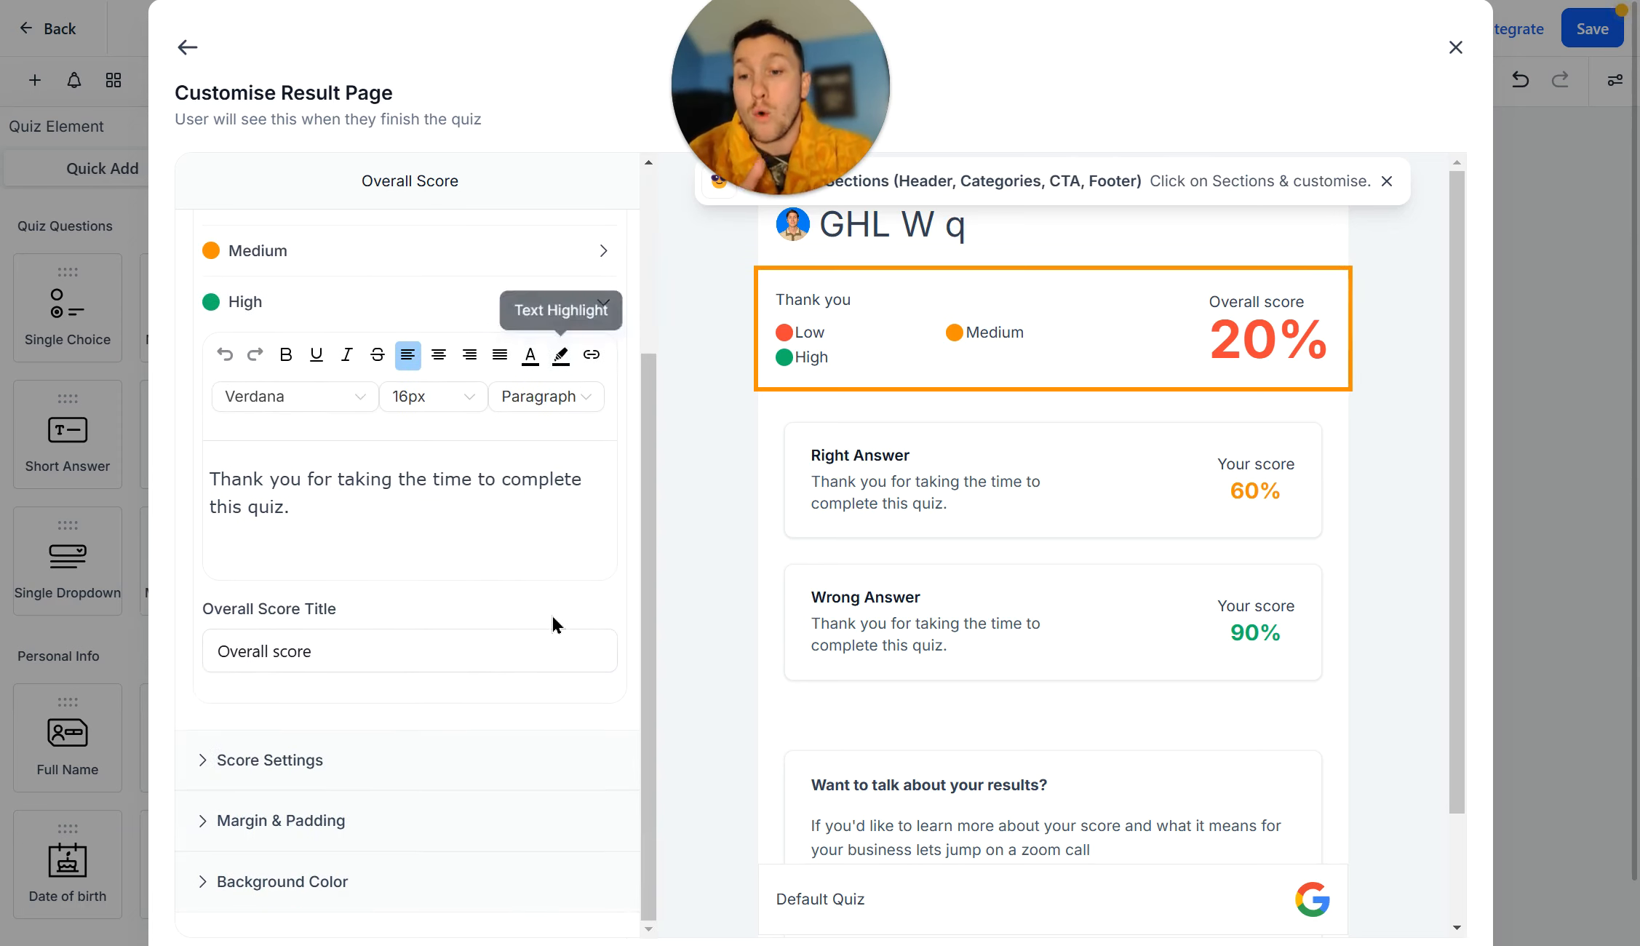
scroll(550, 618, "up", 4)
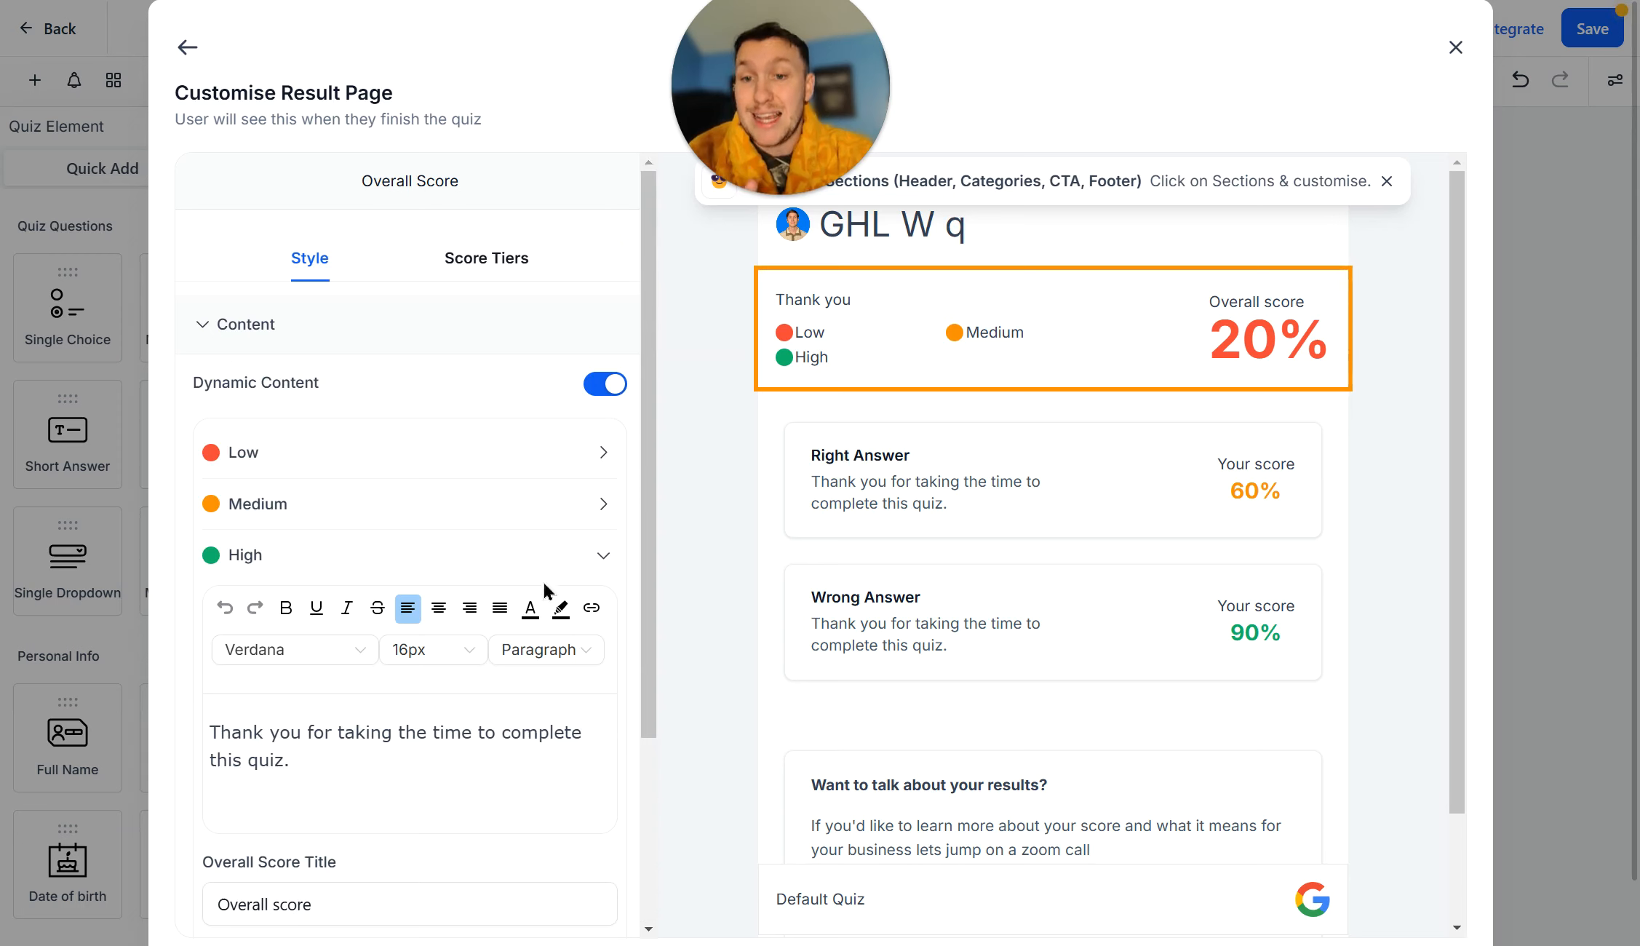
left_click(490, 259)
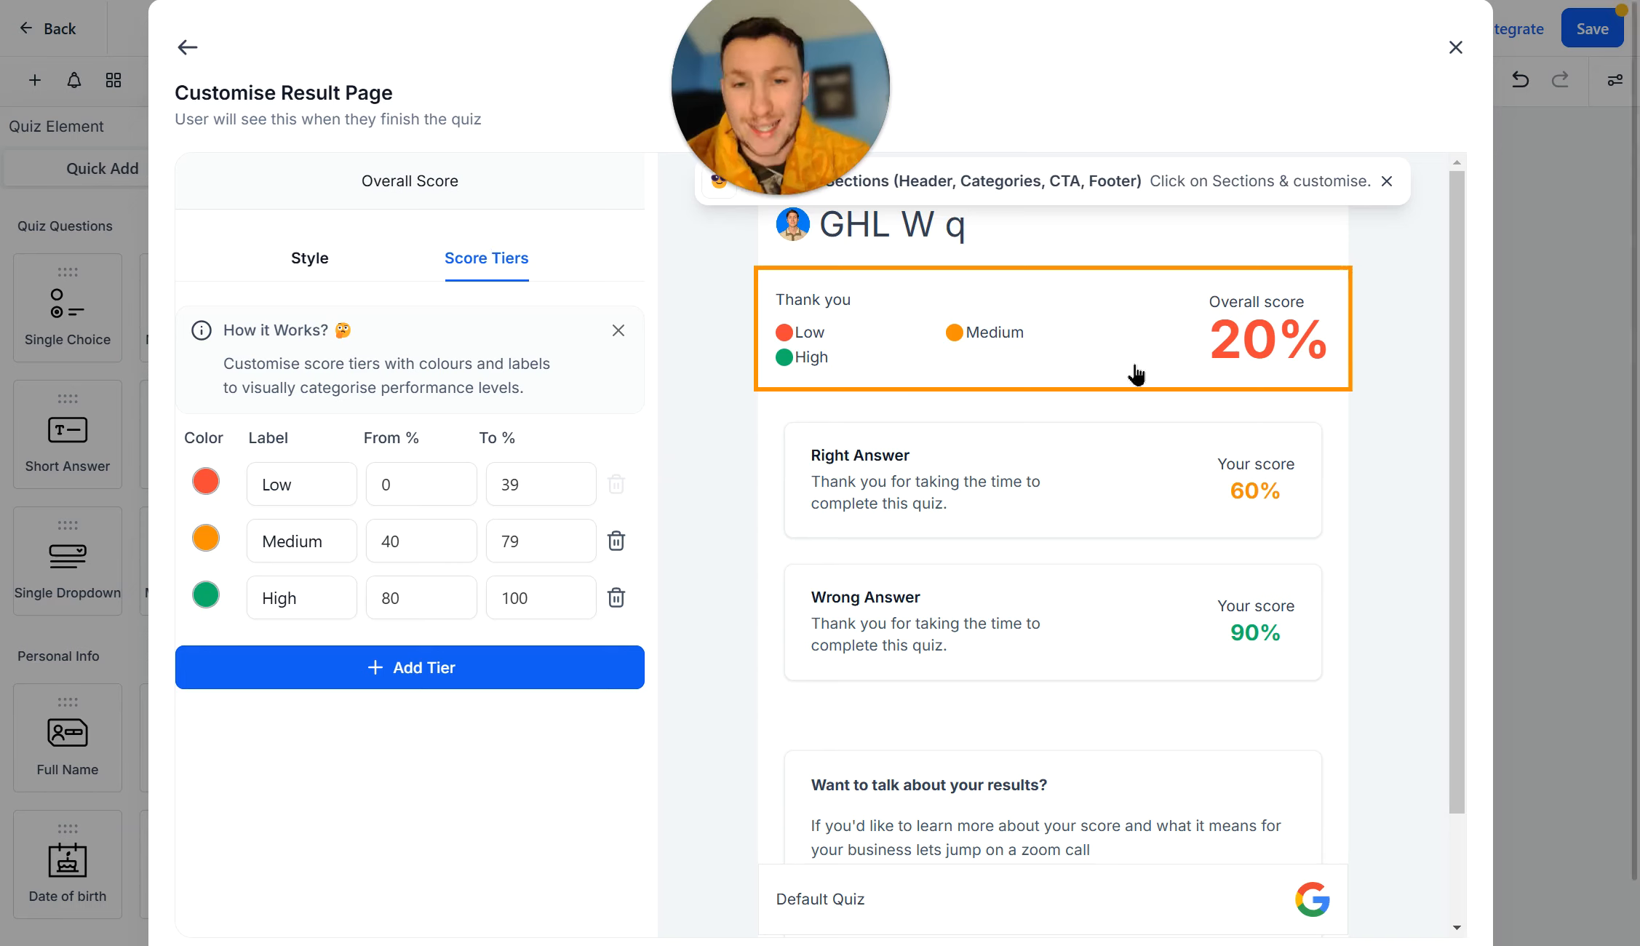
left_click(313, 499)
key("ctrl+a")
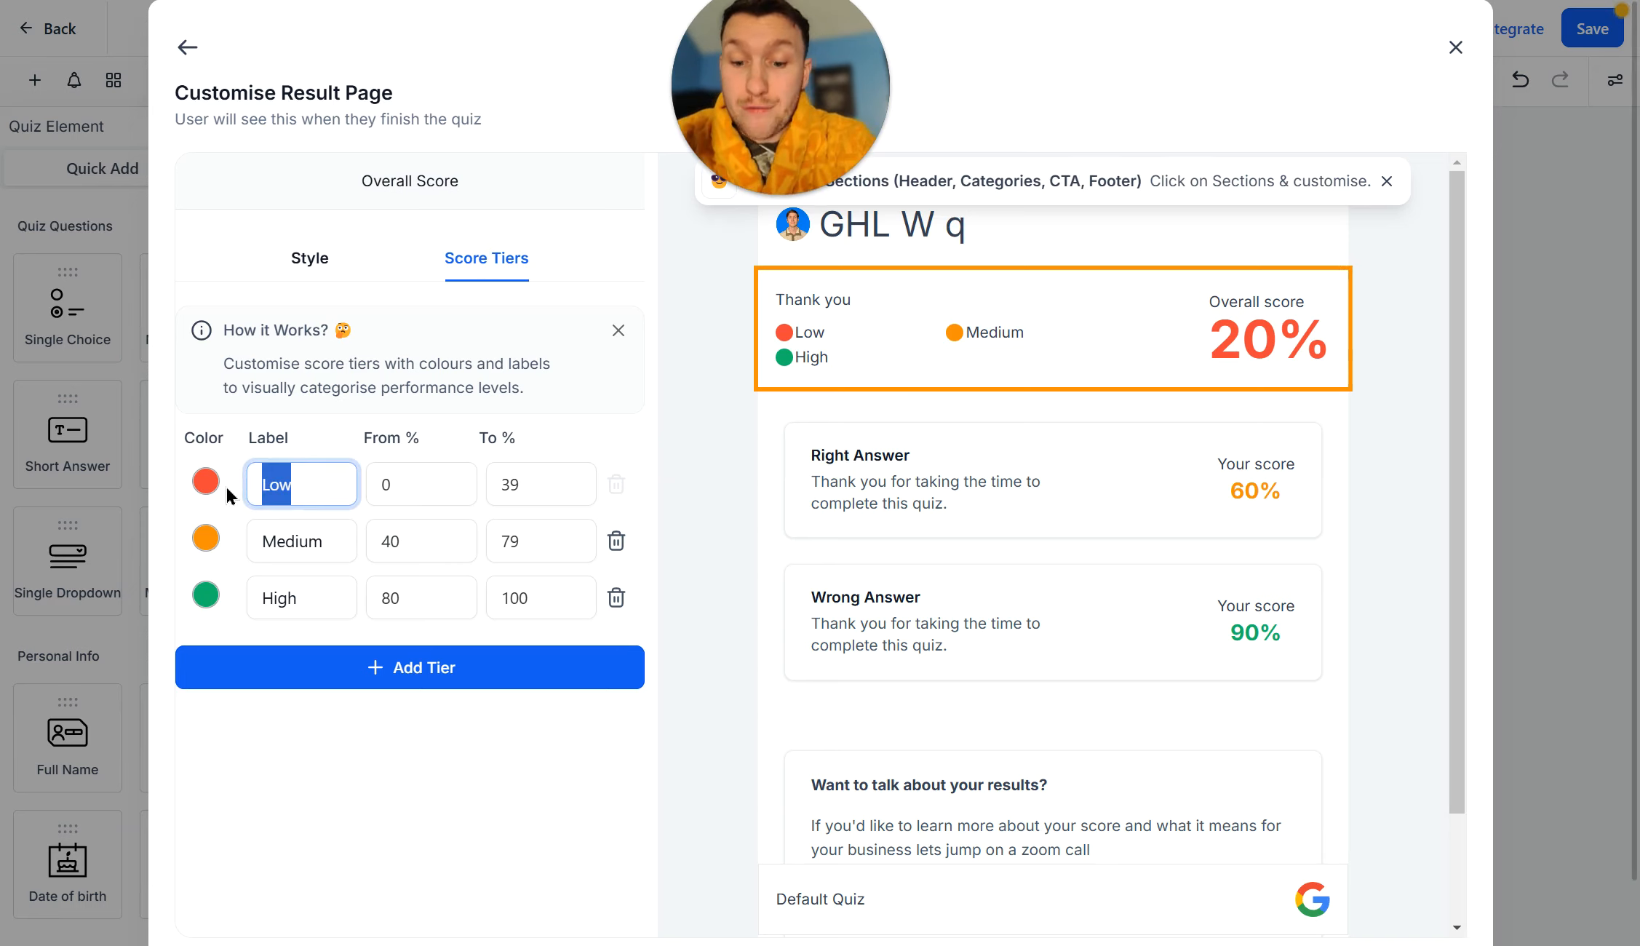
type("f")
left_click(325, 542)
key("ctrl+a")
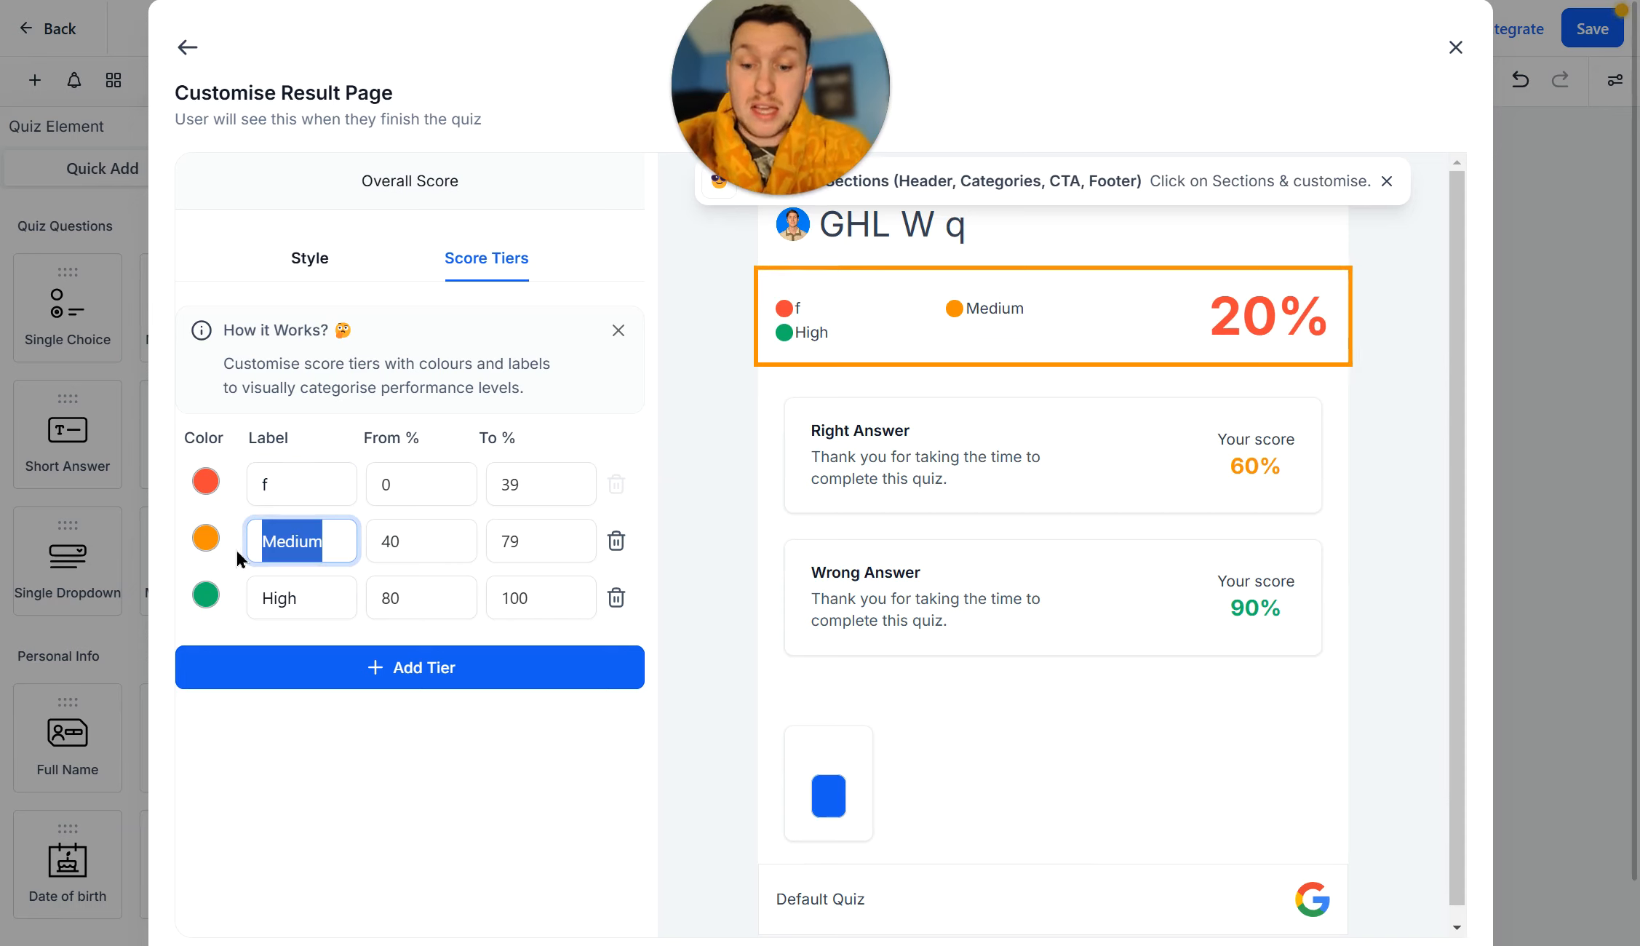
type("C+")
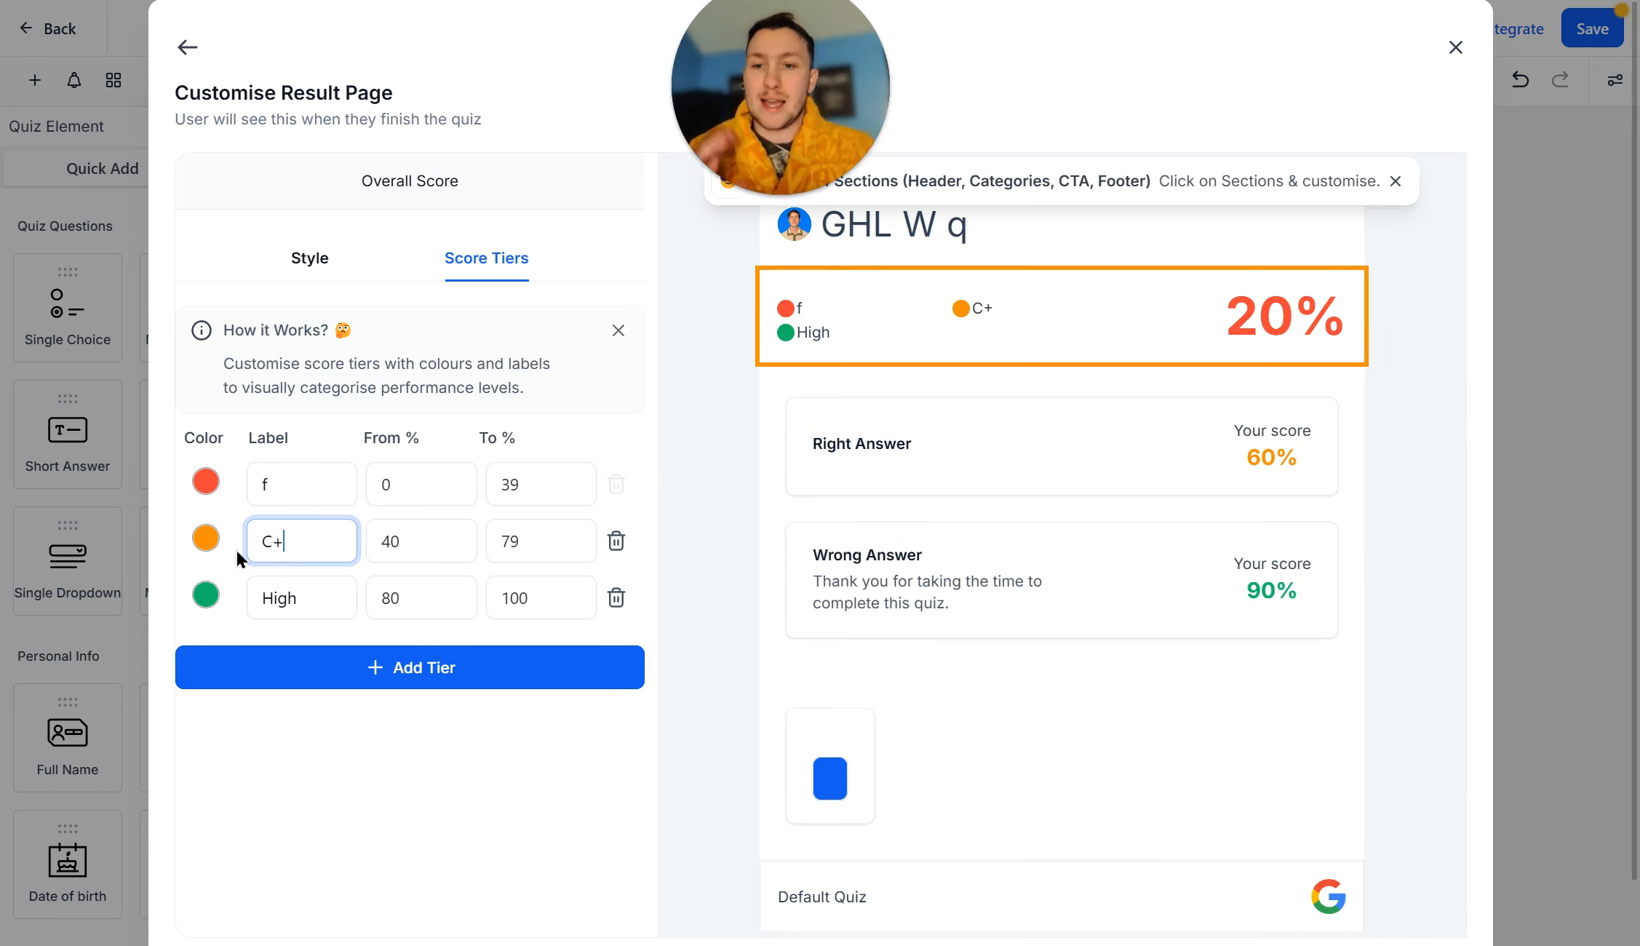
Check the percentage ranges of the first two score tiers and add a new tier below High
left_click(401, 539)
left_click(420, 480)
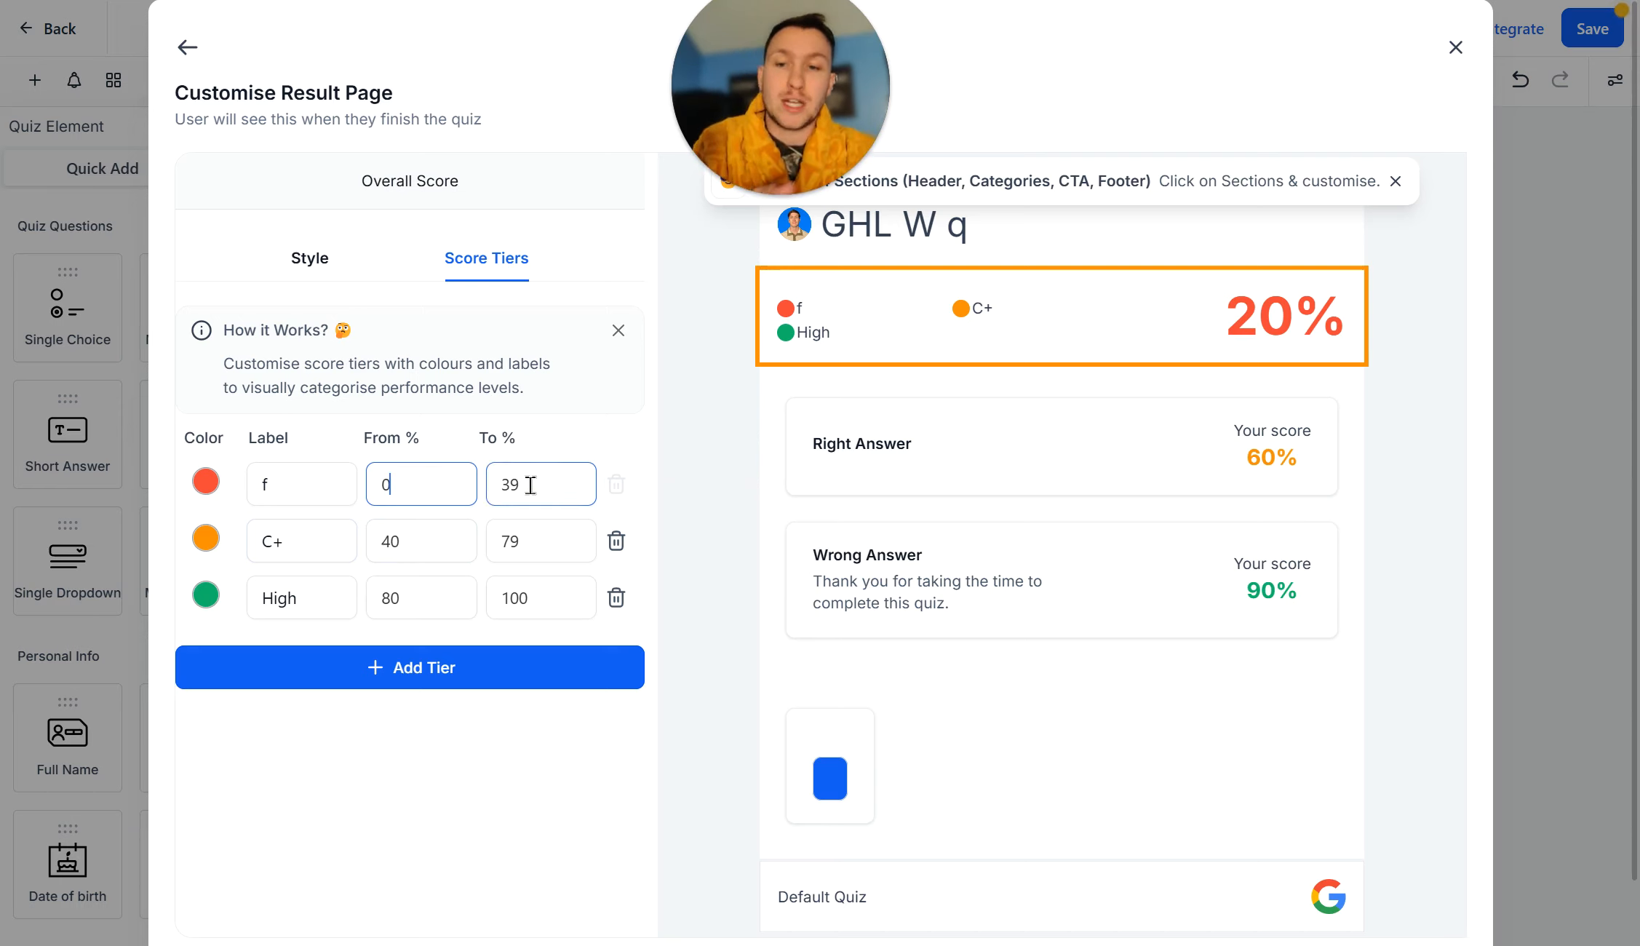
left_click(441, 543)
left_click(551, 548)
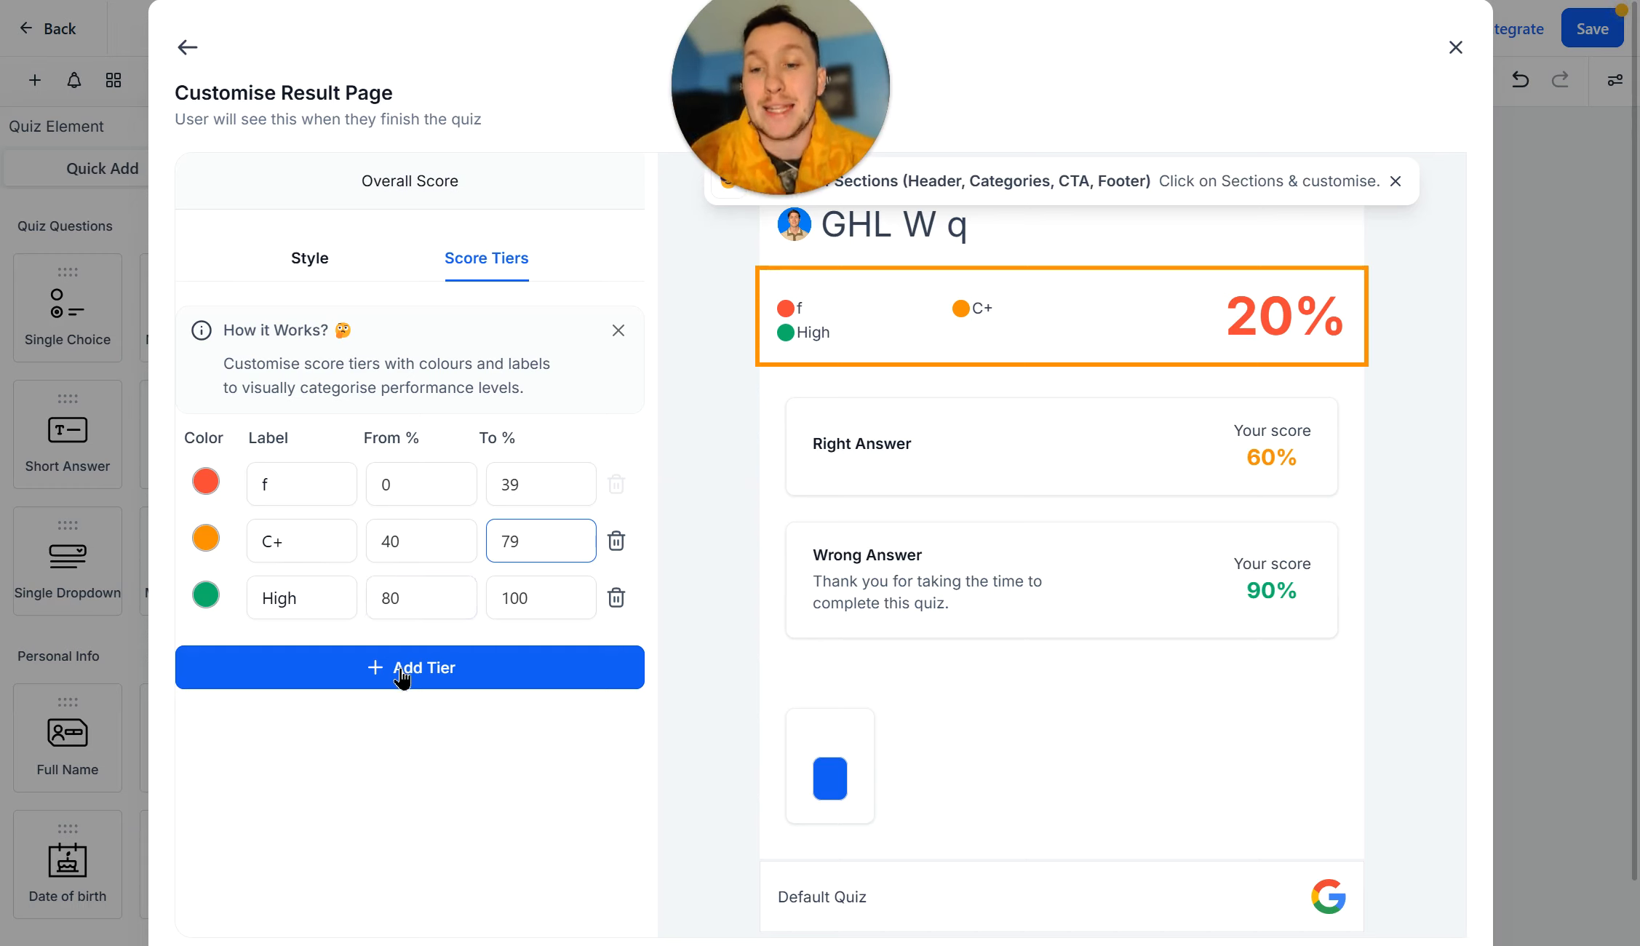
left_click(401, 675)
left_click(401, 661)
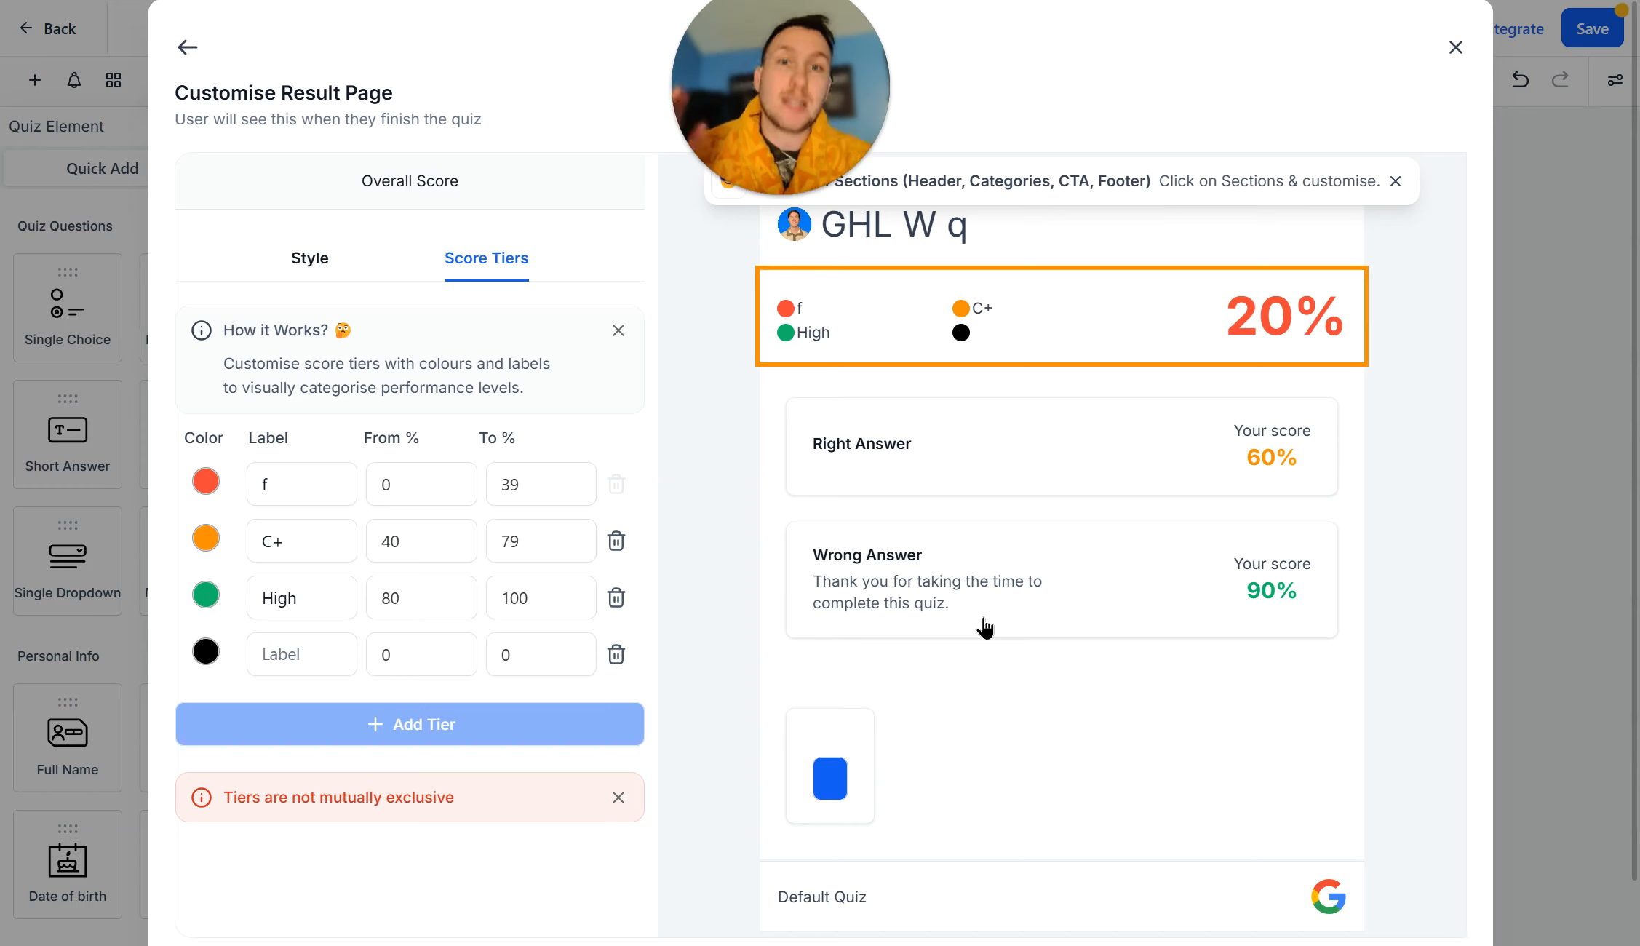
Change the colour of the "f" score tier to magenta, #EA00FFFF
left_click(211, 489)
left_click(221, 636)
left_click(163, 576)
left_click(295, 634)
left_click(308, 569)
left_click(228, 728)
left_click(273, 729)
left_click_drag(274, 574, 331, 498)
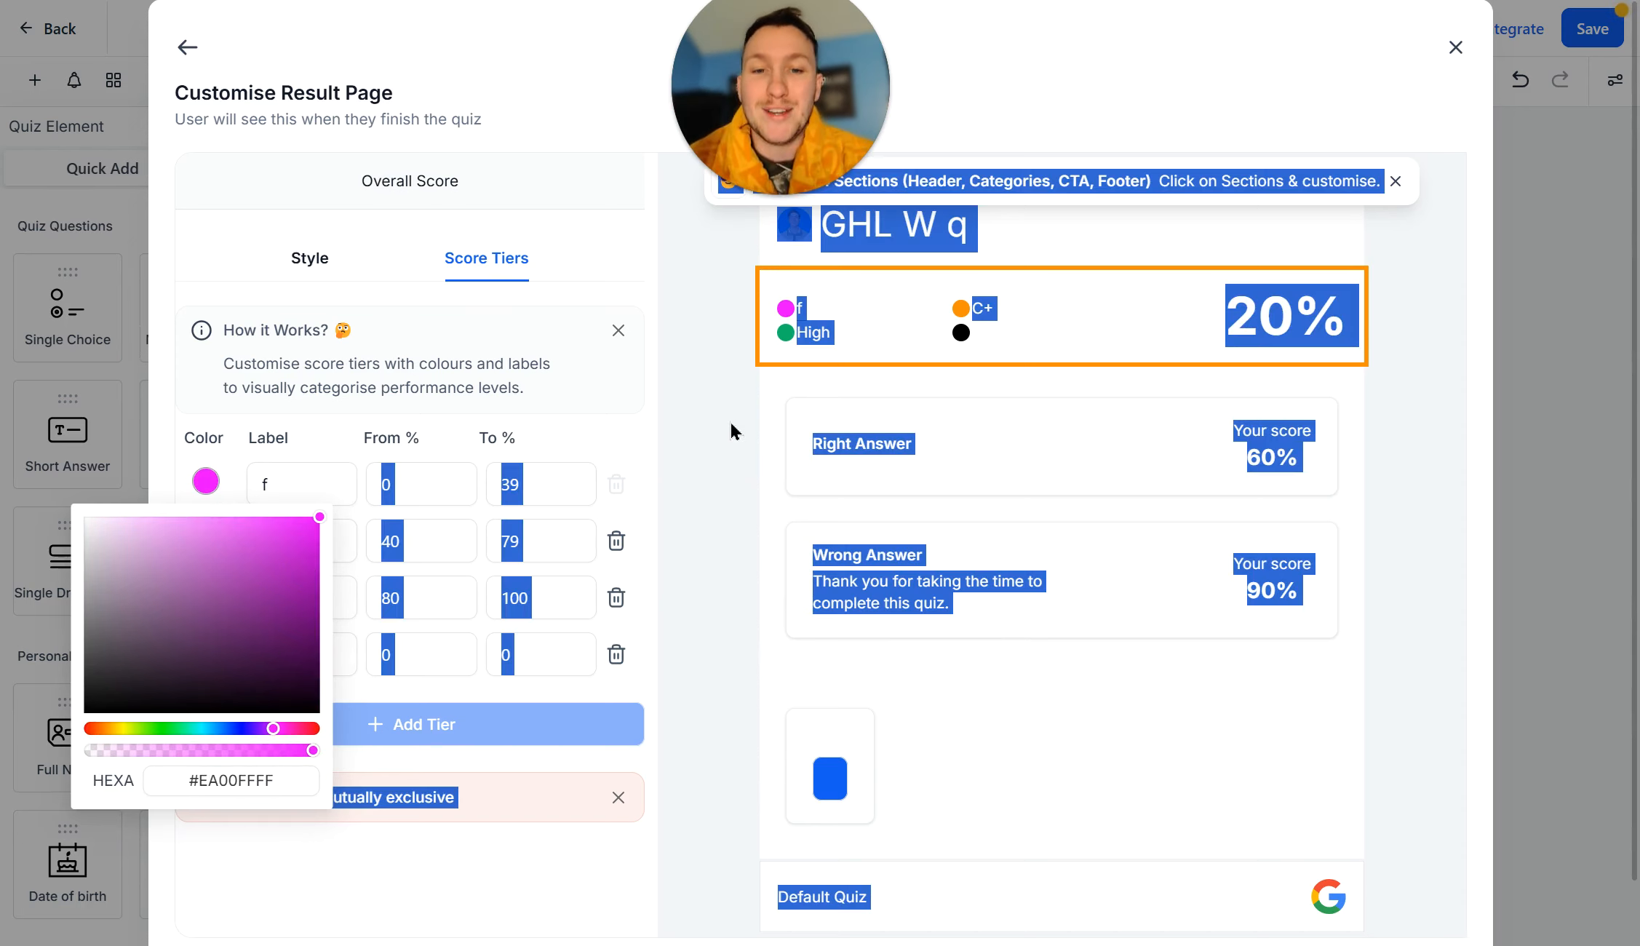
left_click(1415, 411)
left_click(593, 540)
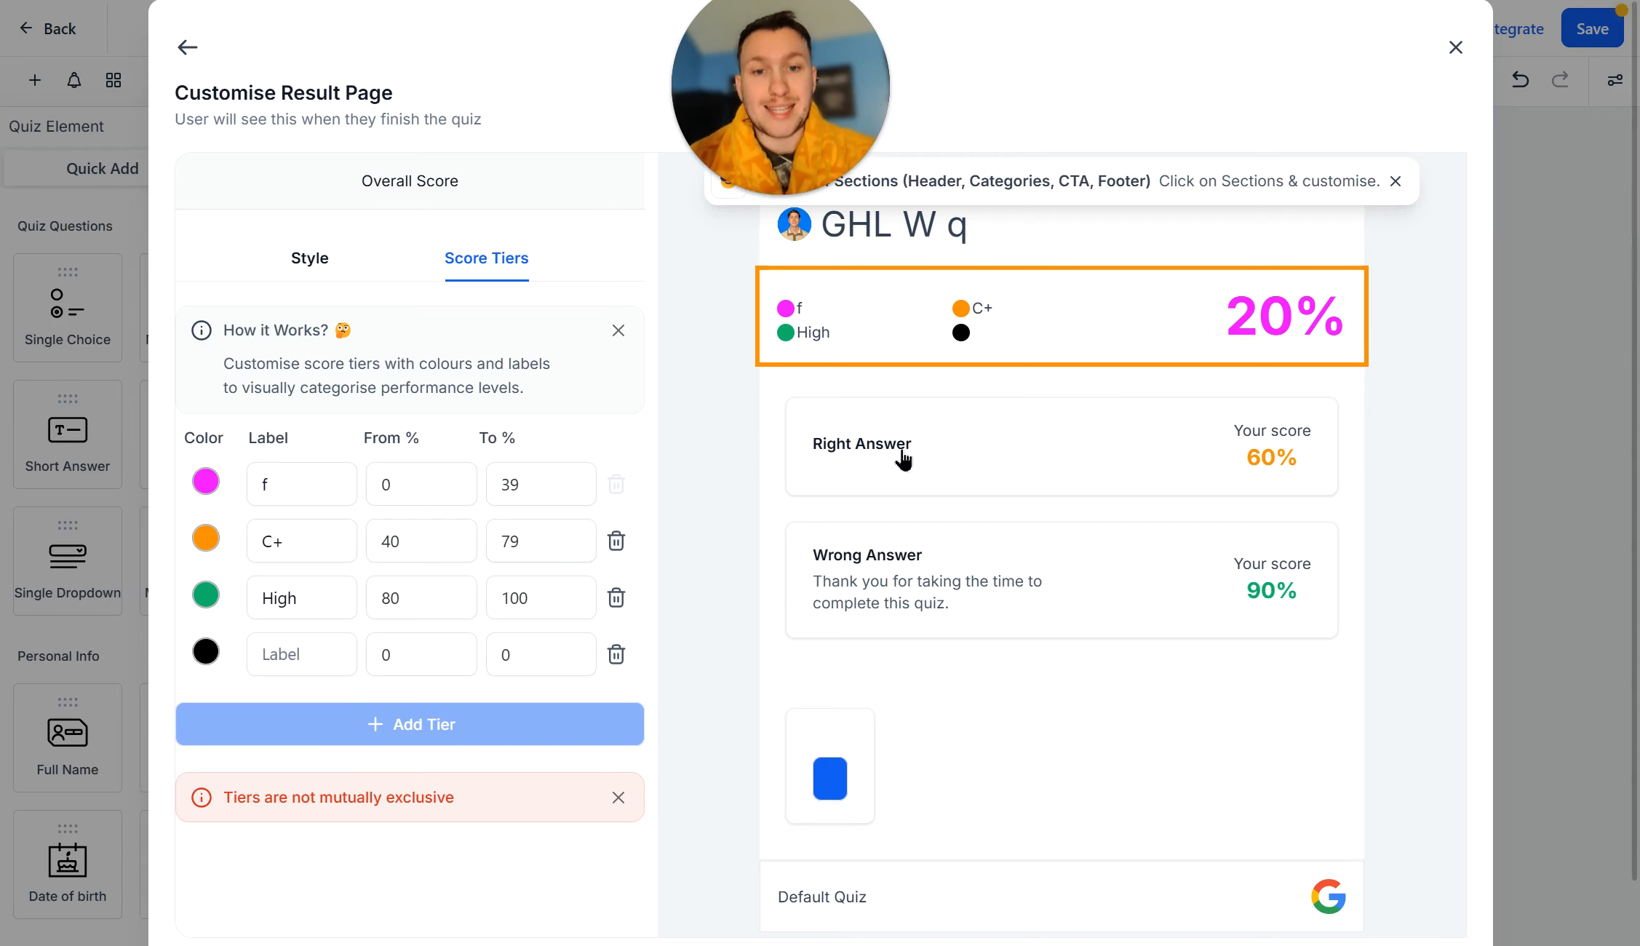
Try hiding the overall score and the tiers in the Overall Score section's score settings, and switch both back on
scroll(807, 458, "down", 2)
left_click(299, 180)
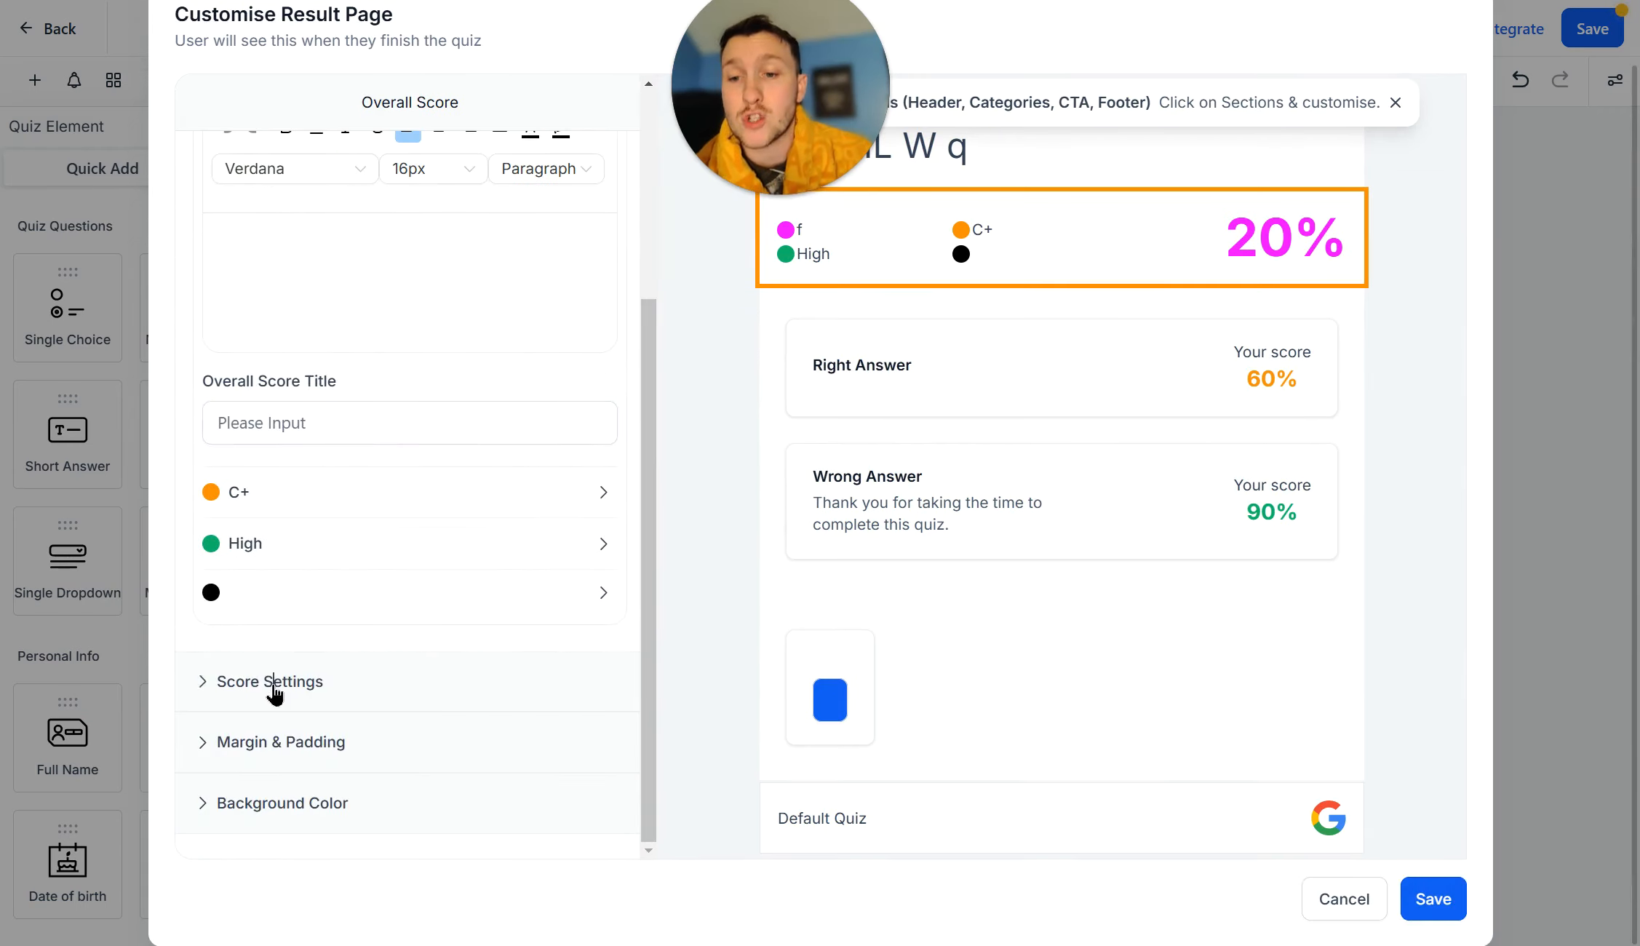
left_click(323, 683)
left_click(627, 484)
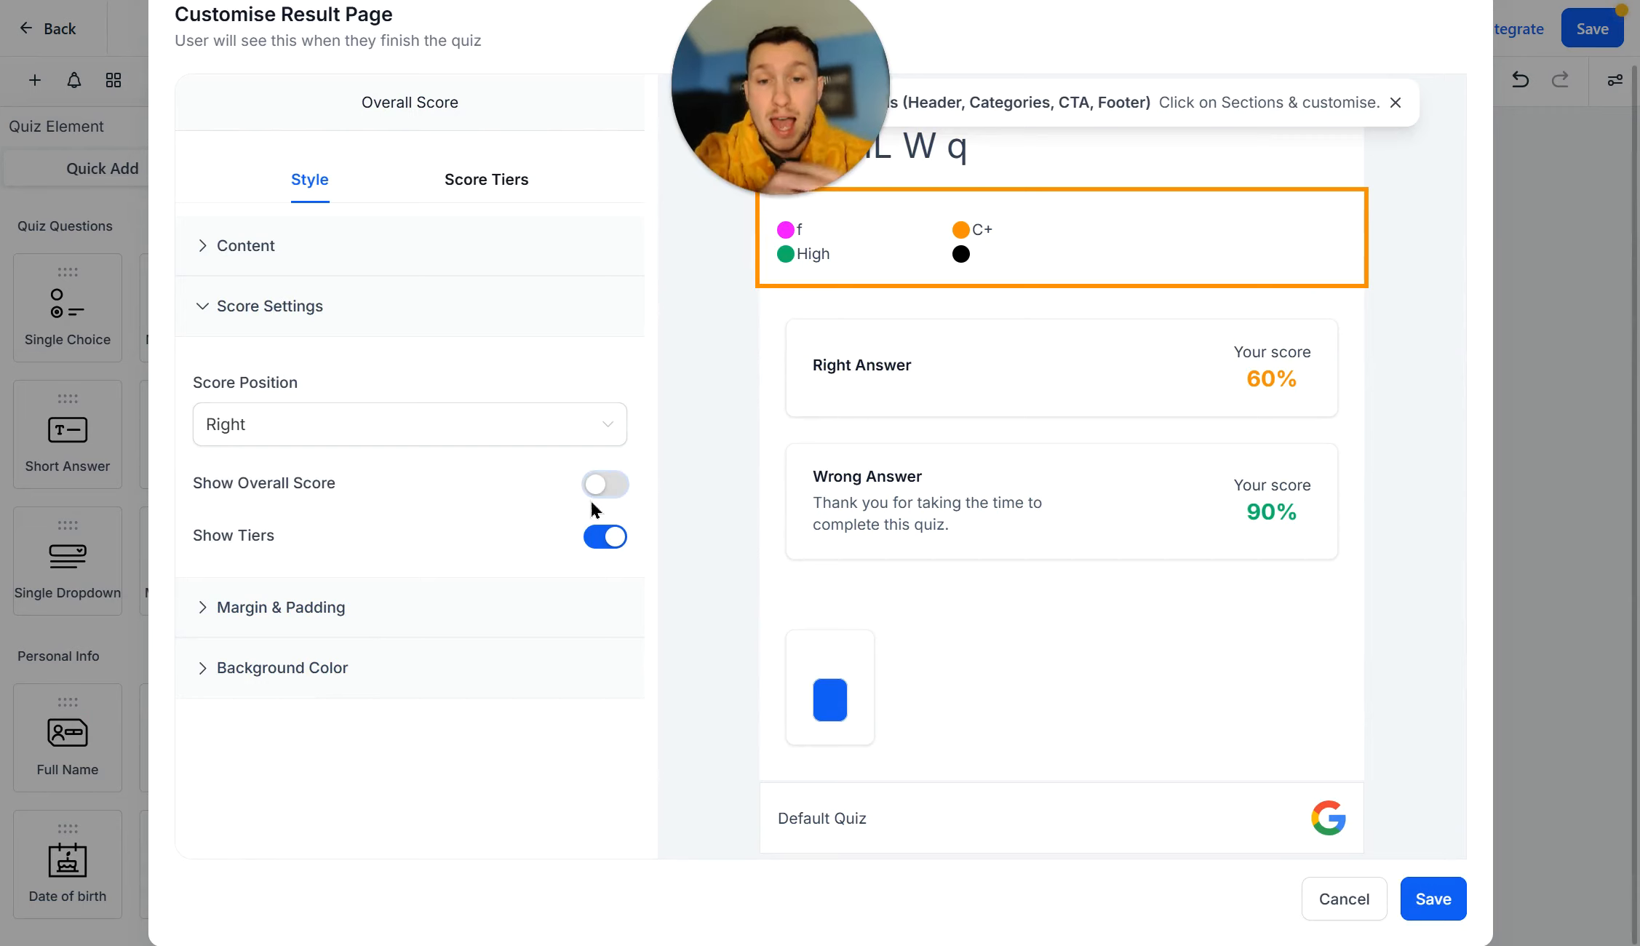
left_click(593, 551)
left_click(610, 538)
left_click(620, 485)
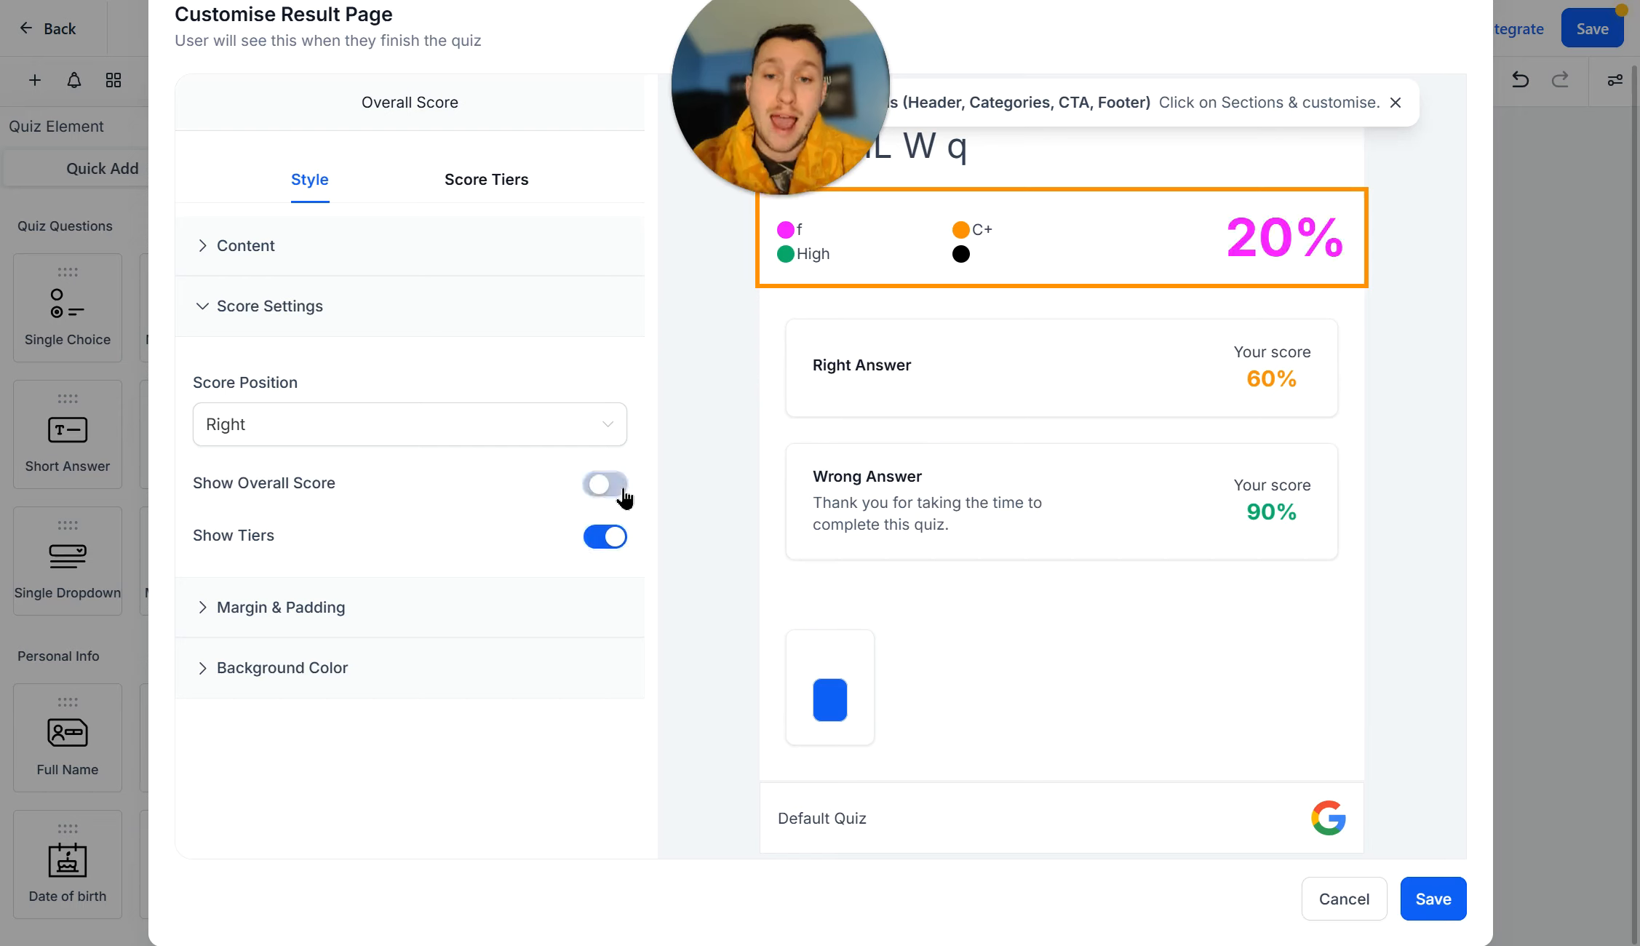
Review the Overall Score section's margin and padding, try its background colour as #FFFFFFFF, and leave the section without saving
left_click(344, 610)
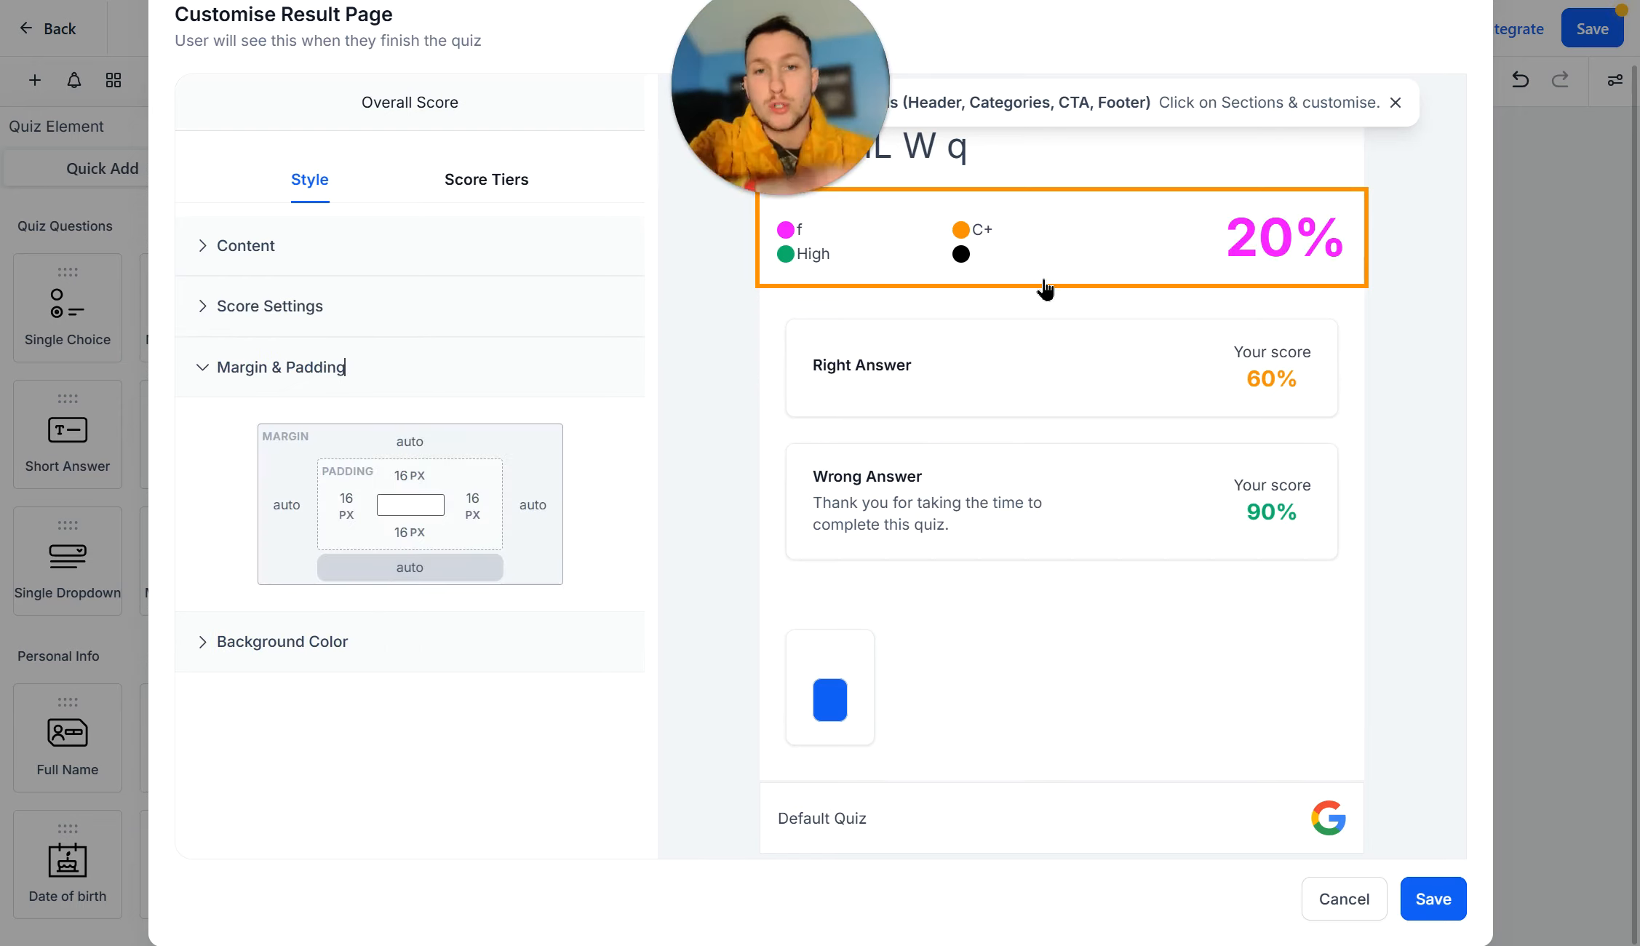
left_click(278, 645)
left_click(280, 649)
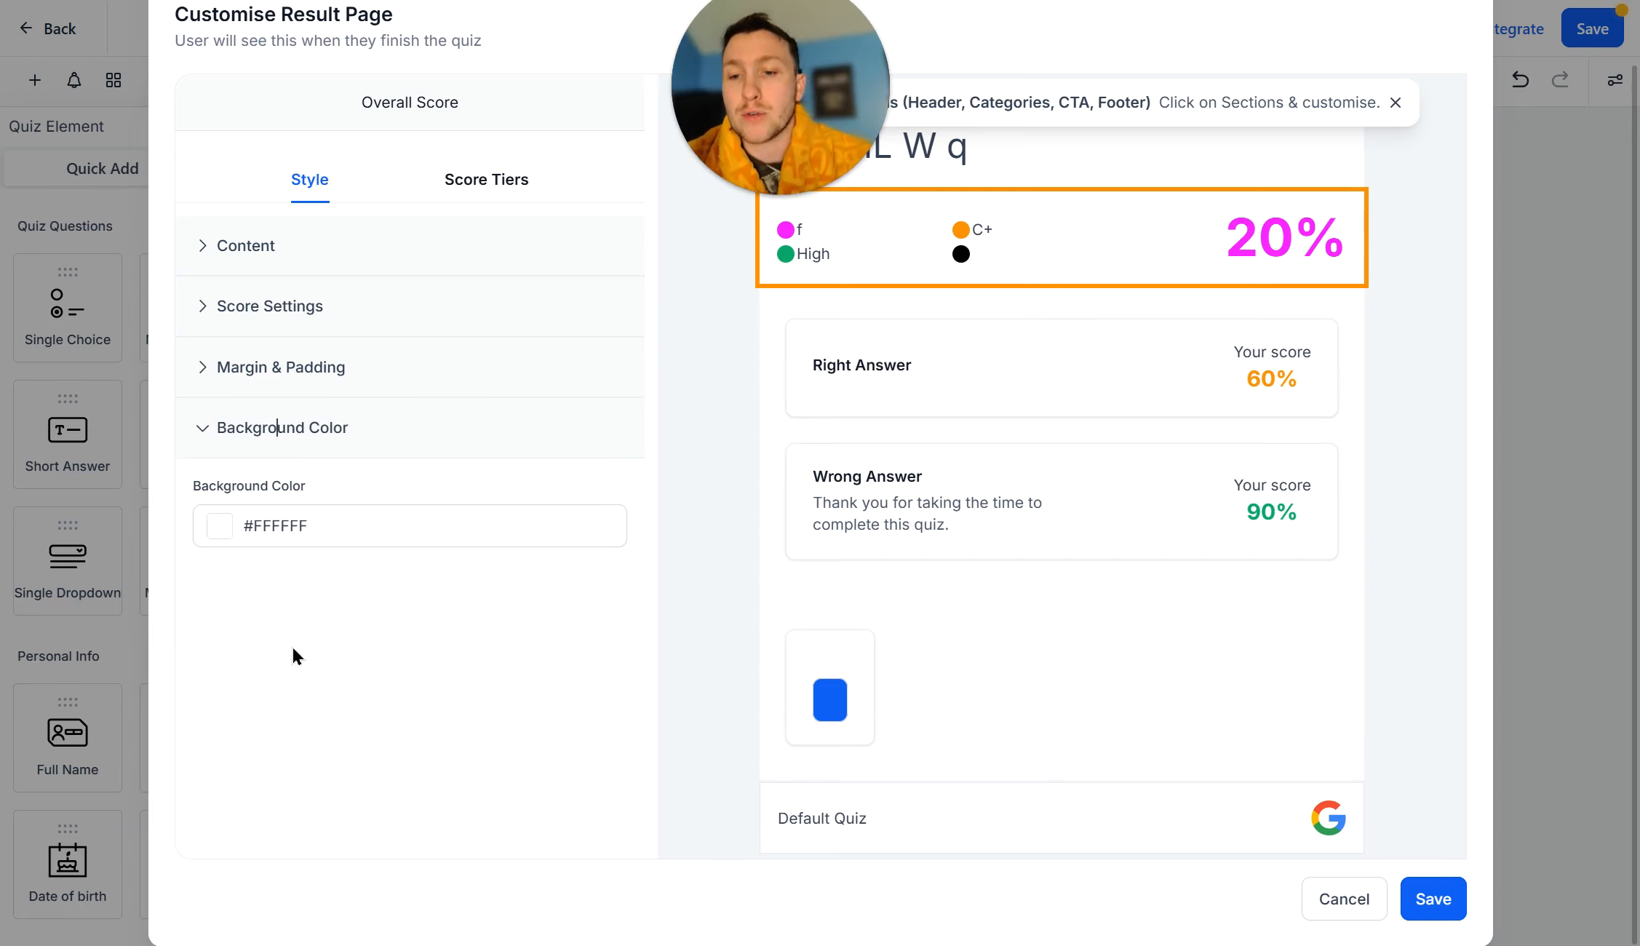
left_click(219, 526)
left_click(326, 587)
left_click_drag(323, 567, 101, 555)
left_click(391, 650)
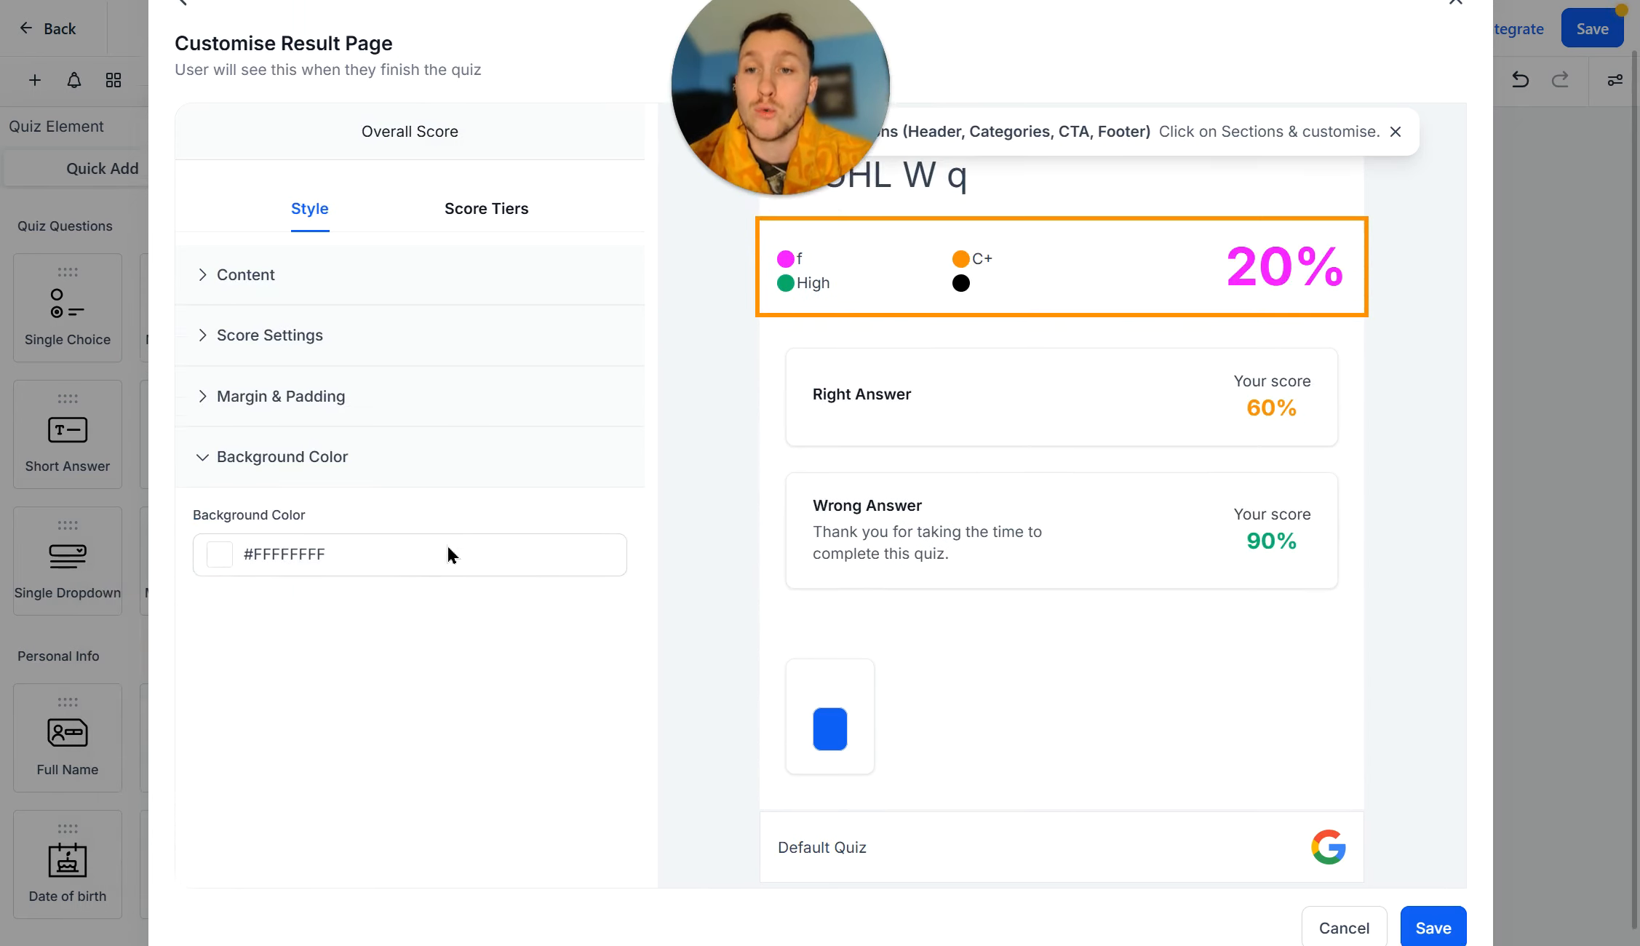
left_click(178, 35)
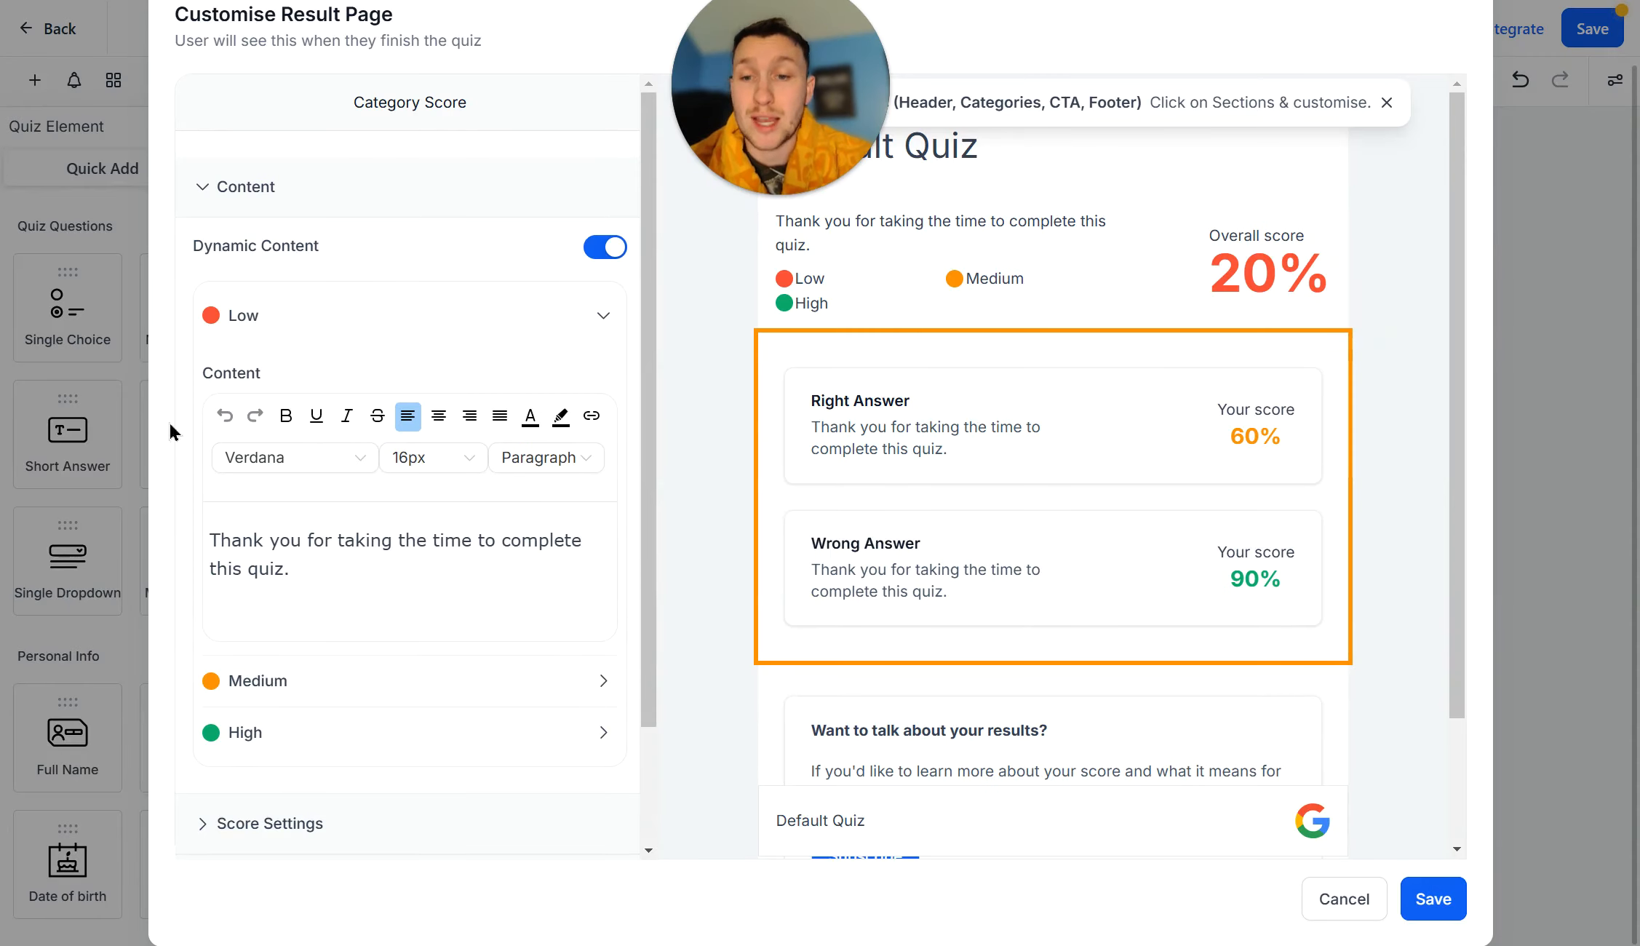
Shorten the Low tier message in the Category Score section to "Thank you for taking the tim", and review the section's spacing and background colour settings
scroll(327, 465, "down", 3)
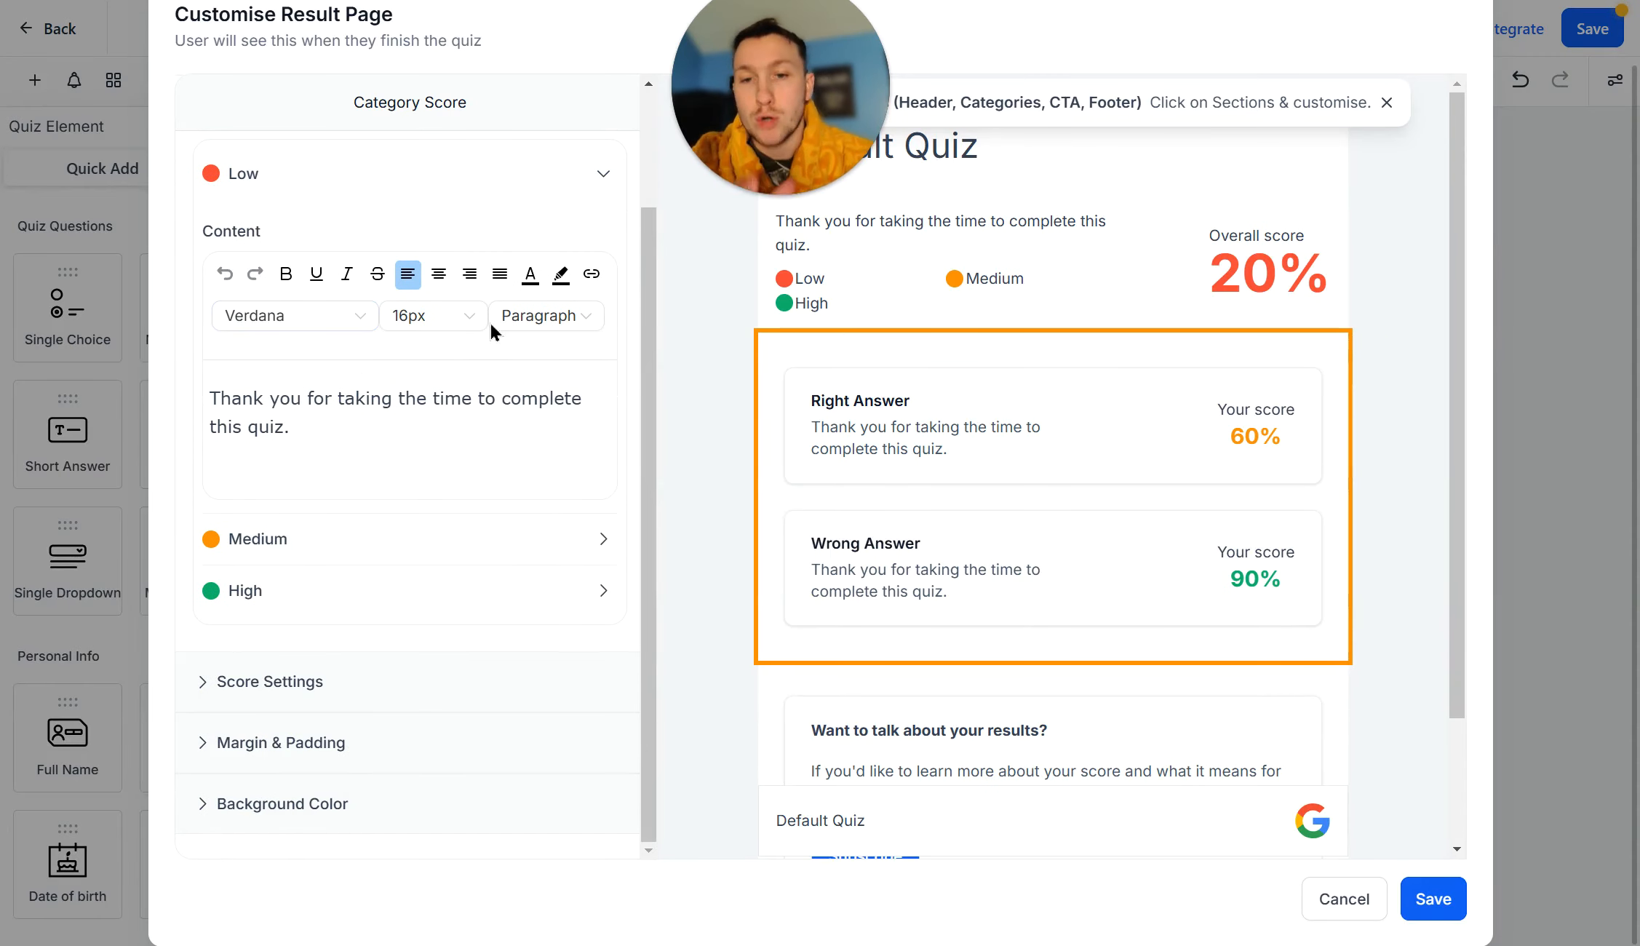
left_click_drag(561, 412, 451, 398)
key("BackSpace")
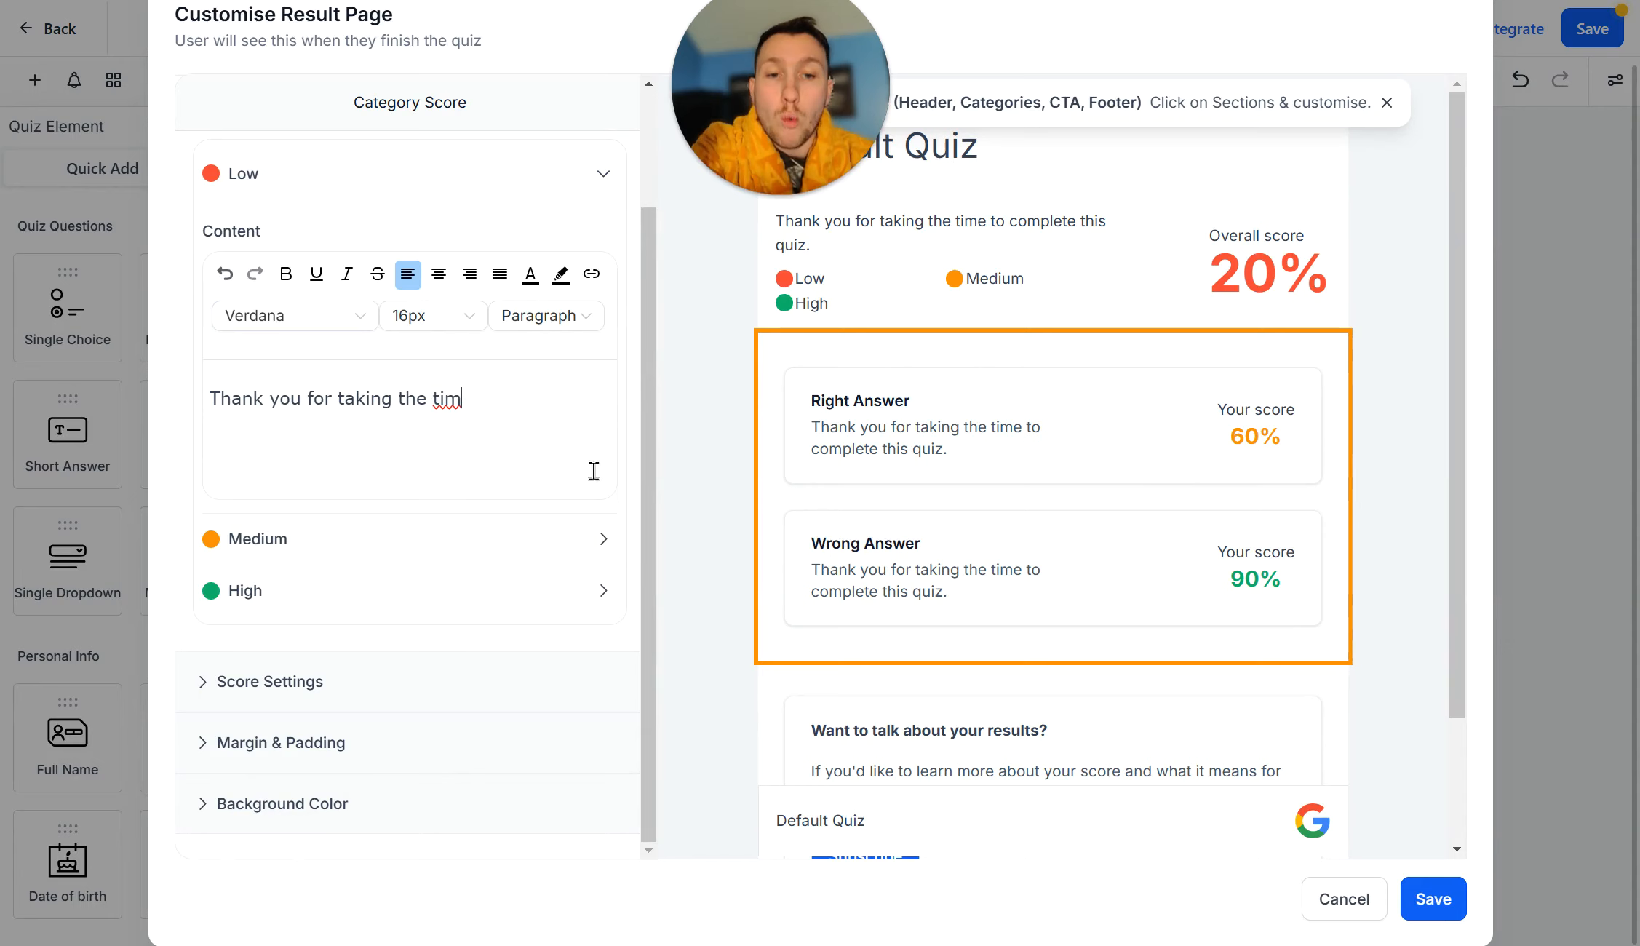
left_click(407, 684)
left_click(378, 411)
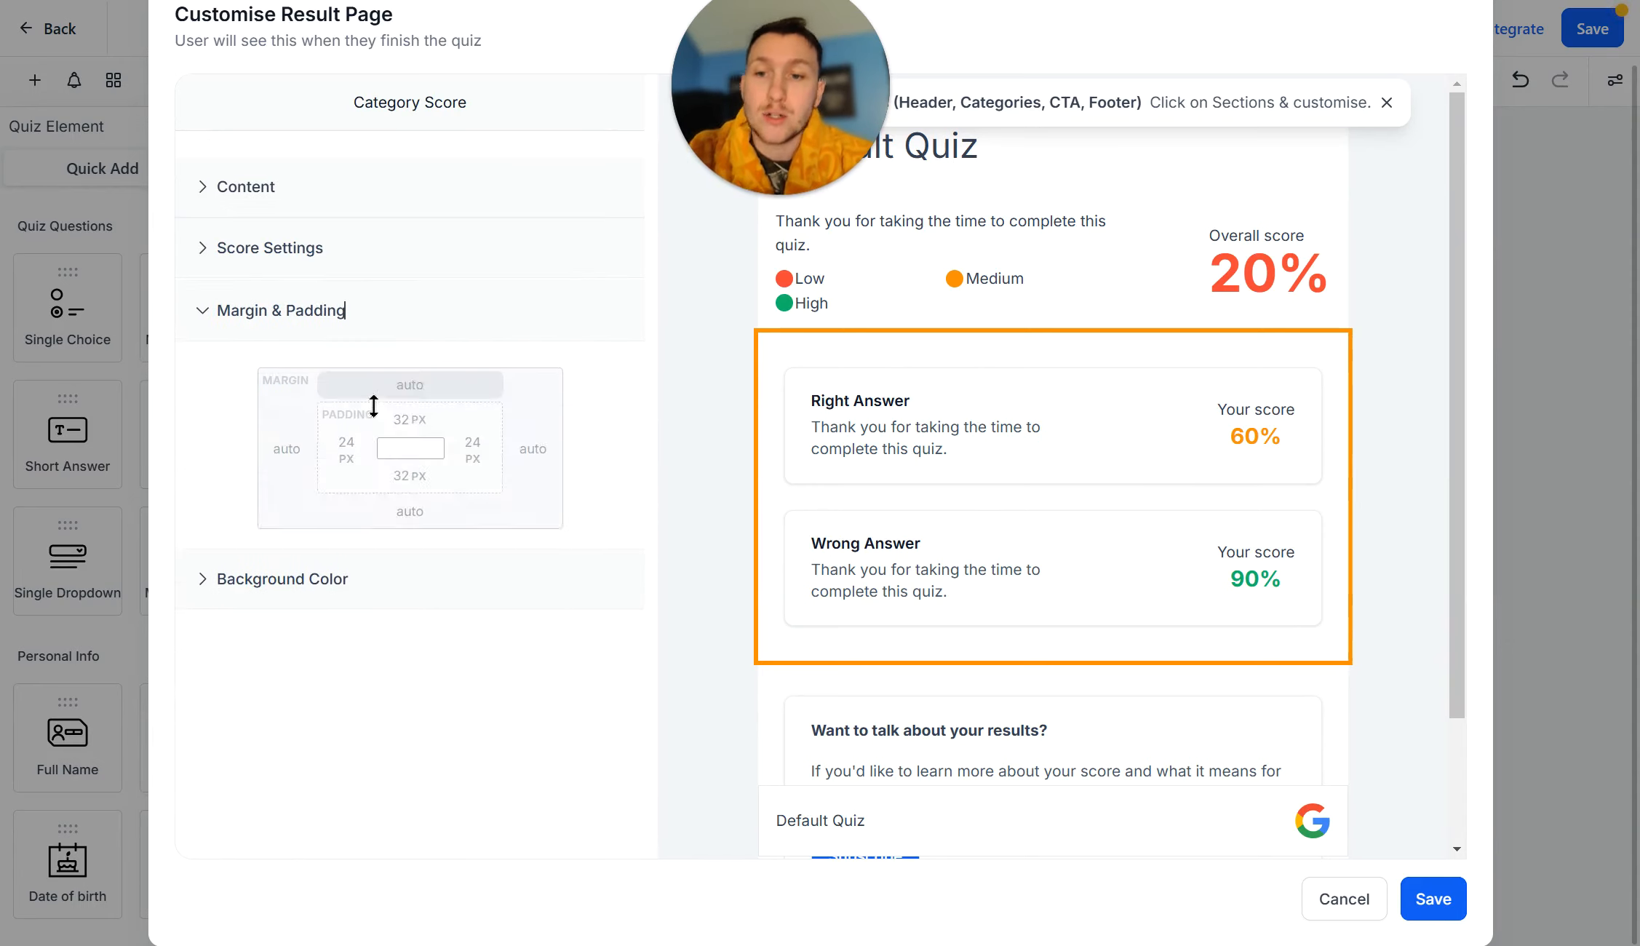
left_click(368, 585)
scroll(964, 686, "down", 2)
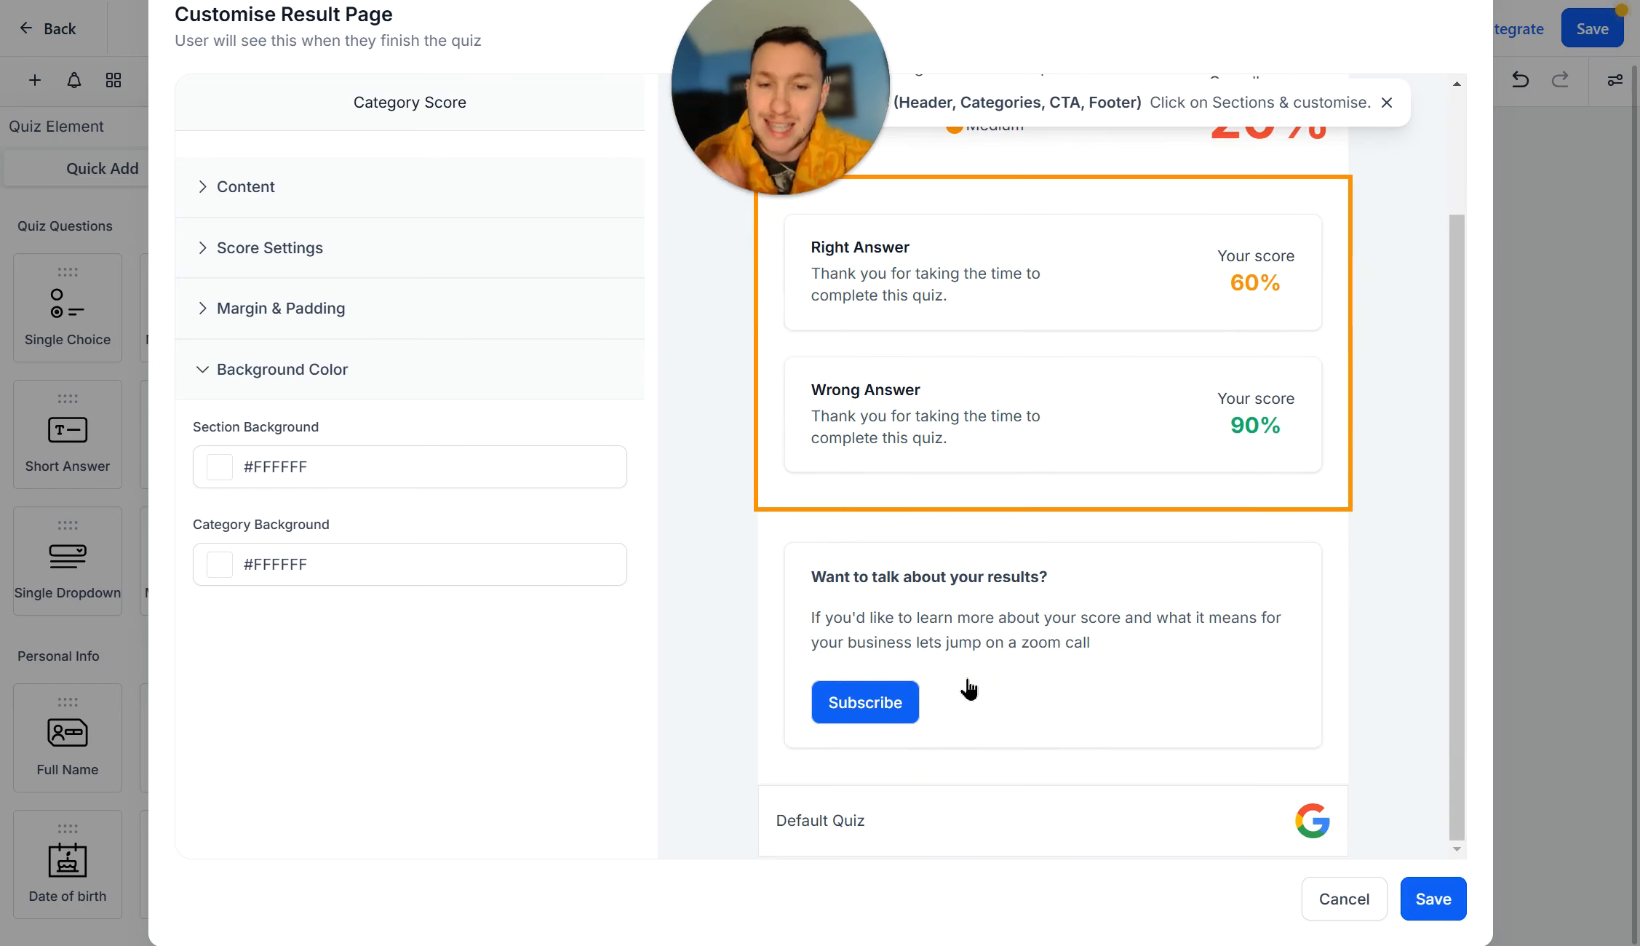
Change the Low tier's button text in the CTA section to "Click Now"
left_click(1027, 642)
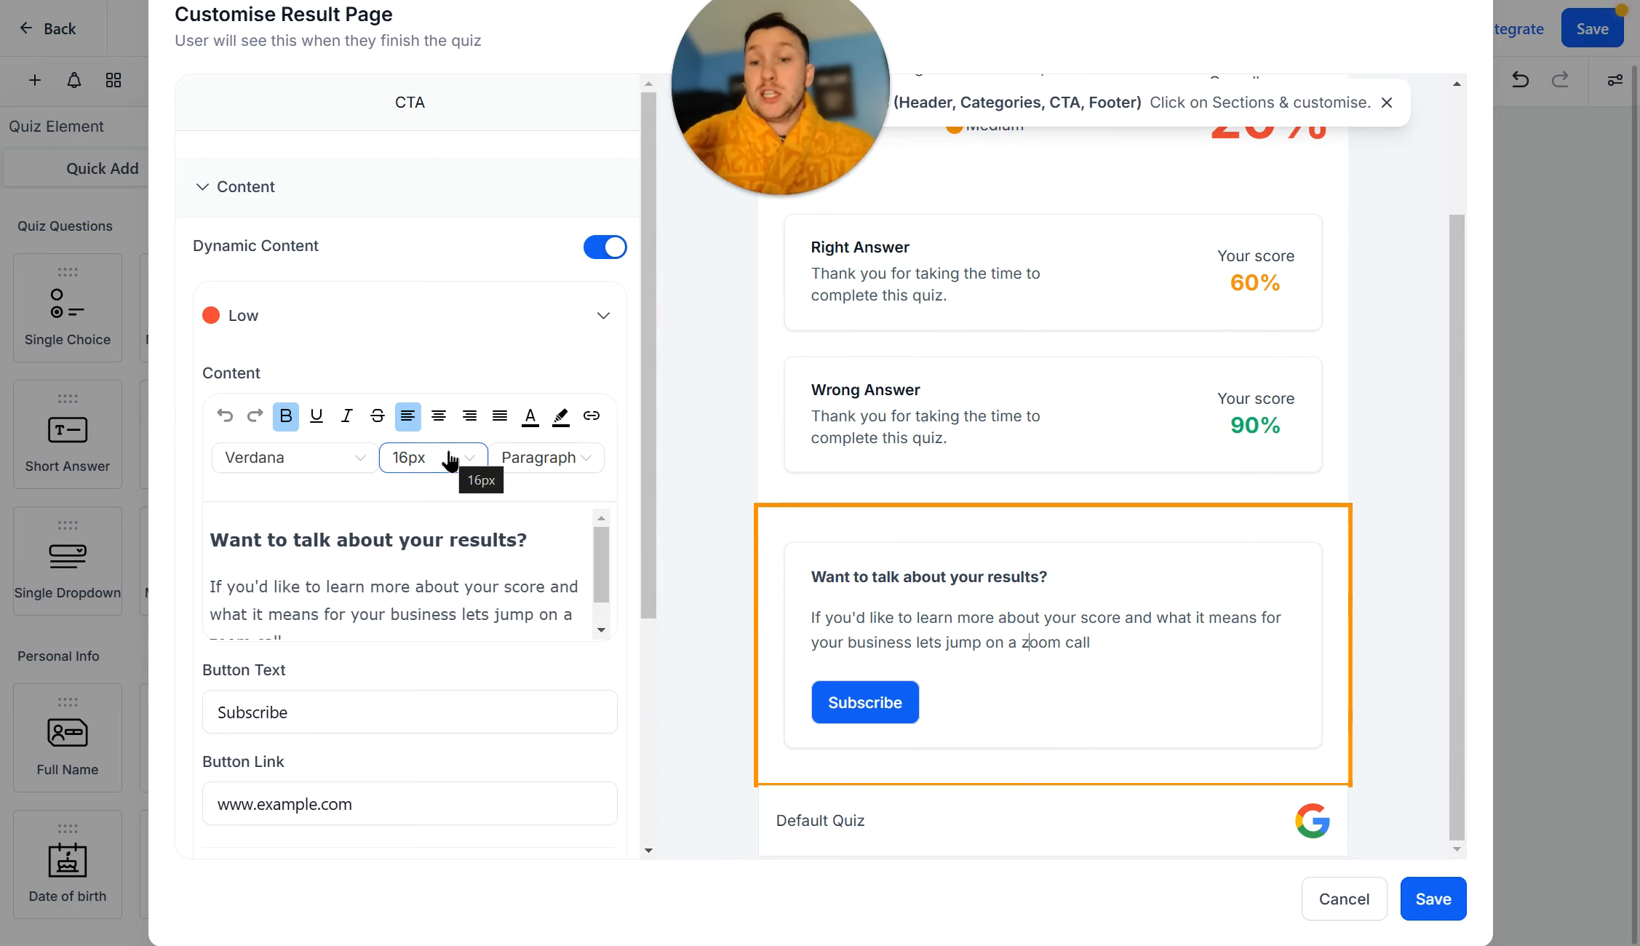
left_click_drag(348, 818, 174, 824)
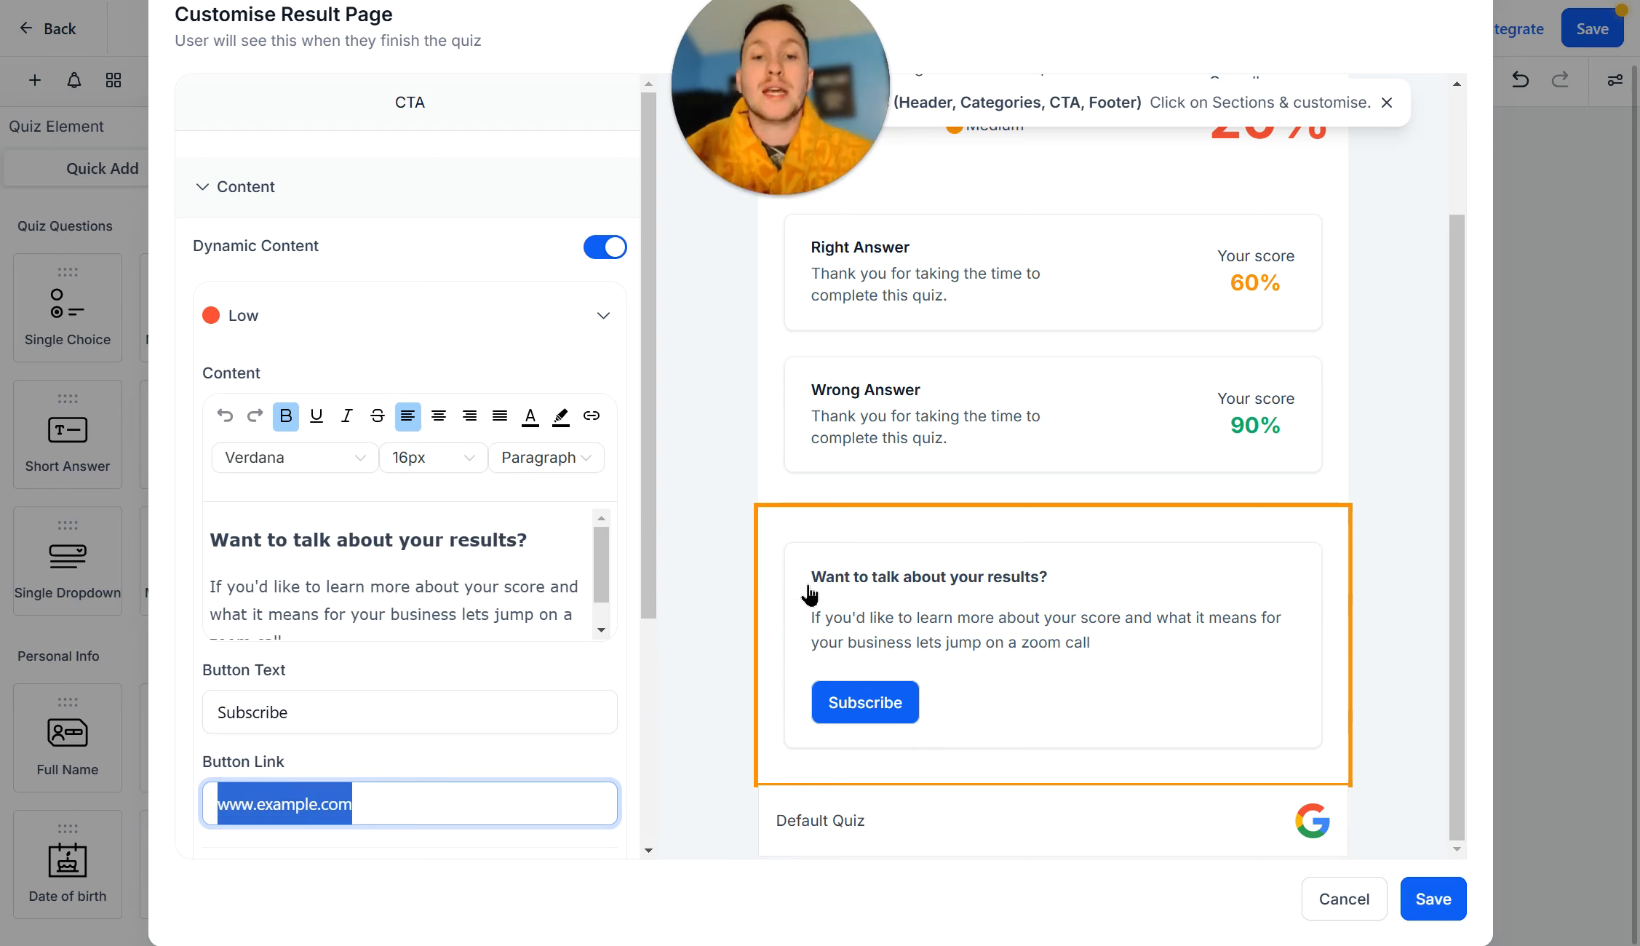
left_click_drag(549, 712, 171, 724)
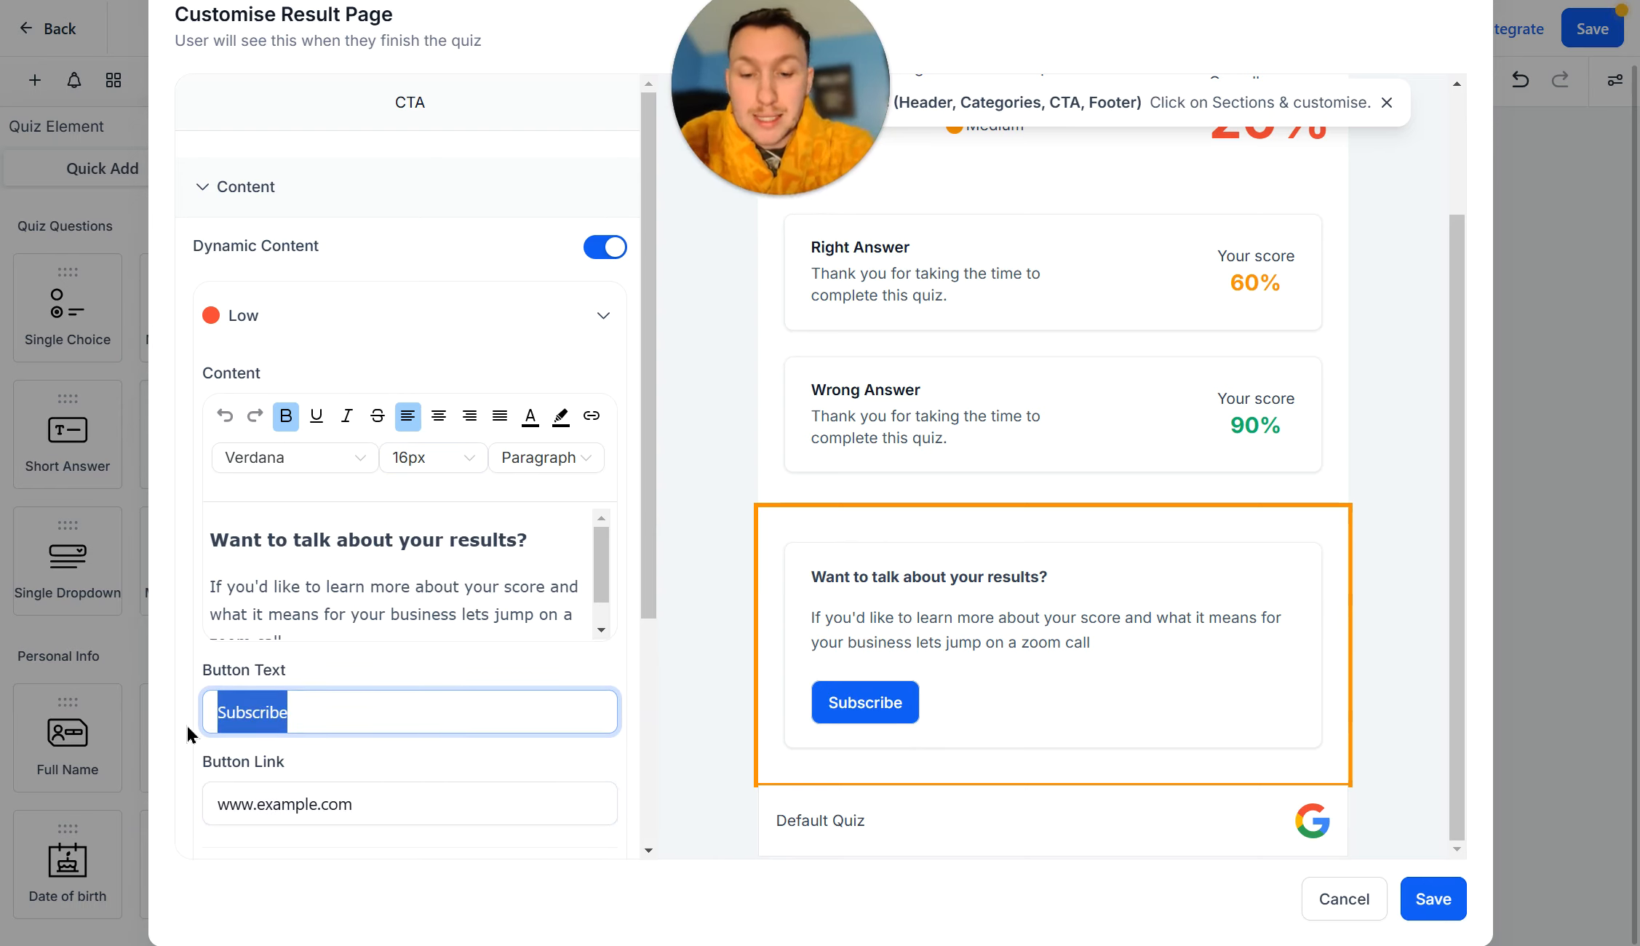
type("Click Now")
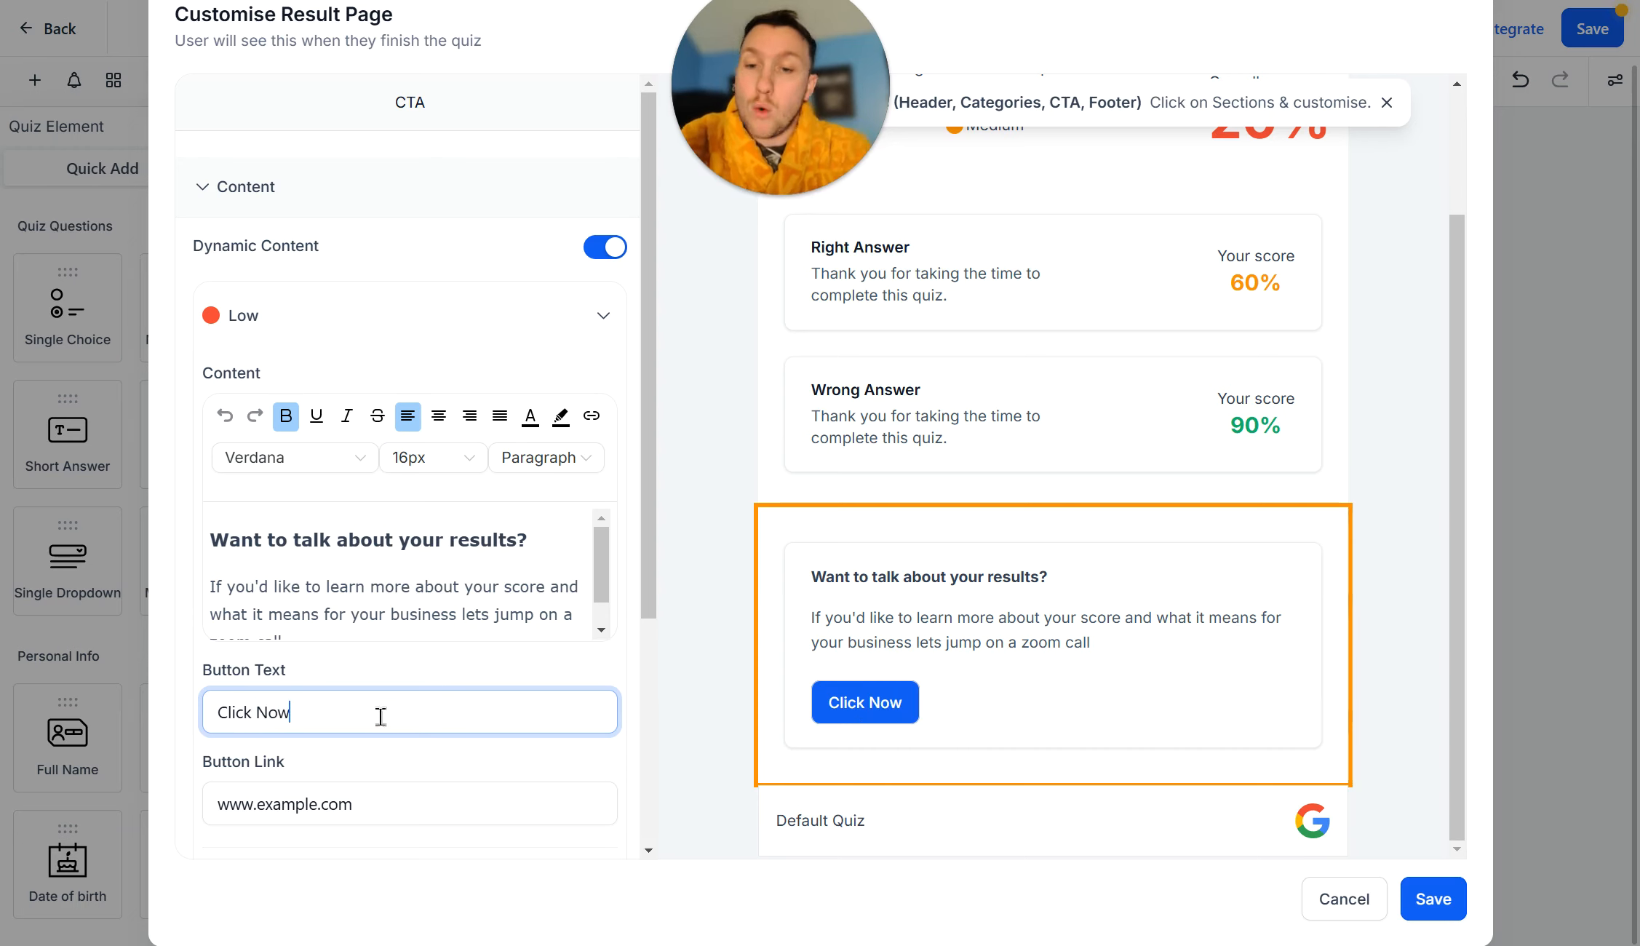
Set the CTA button colour to red, #FF0105FF, and review the CTA section's margin, padding and background colour settings
scroll(546, 688, "down", 5)
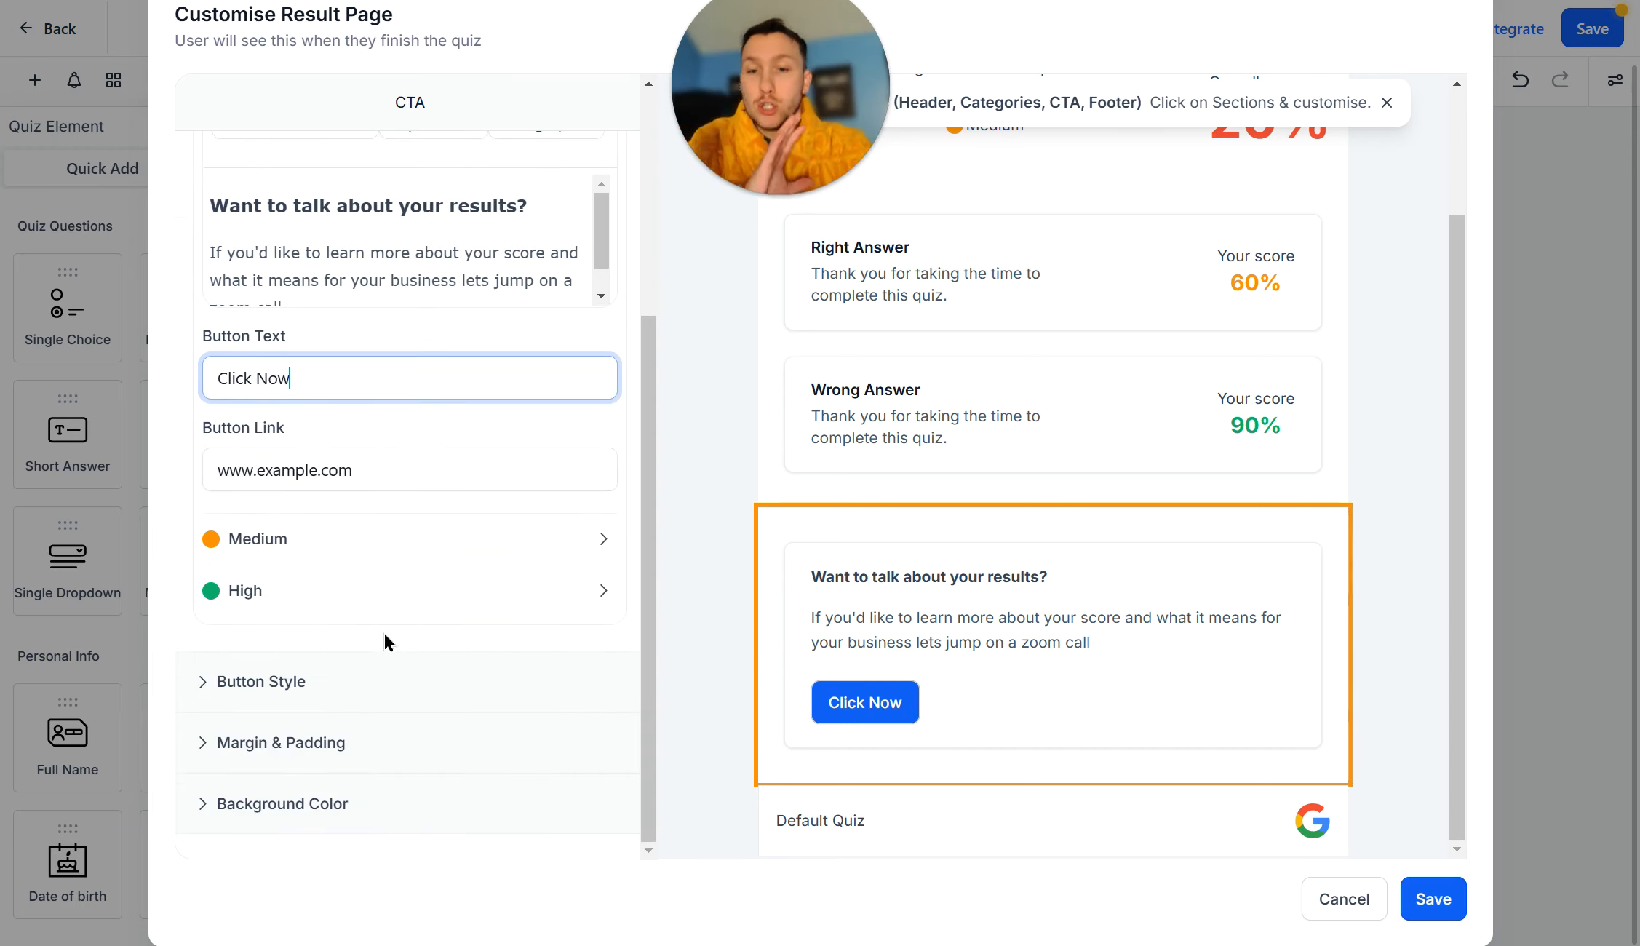
left_click(291, 681)
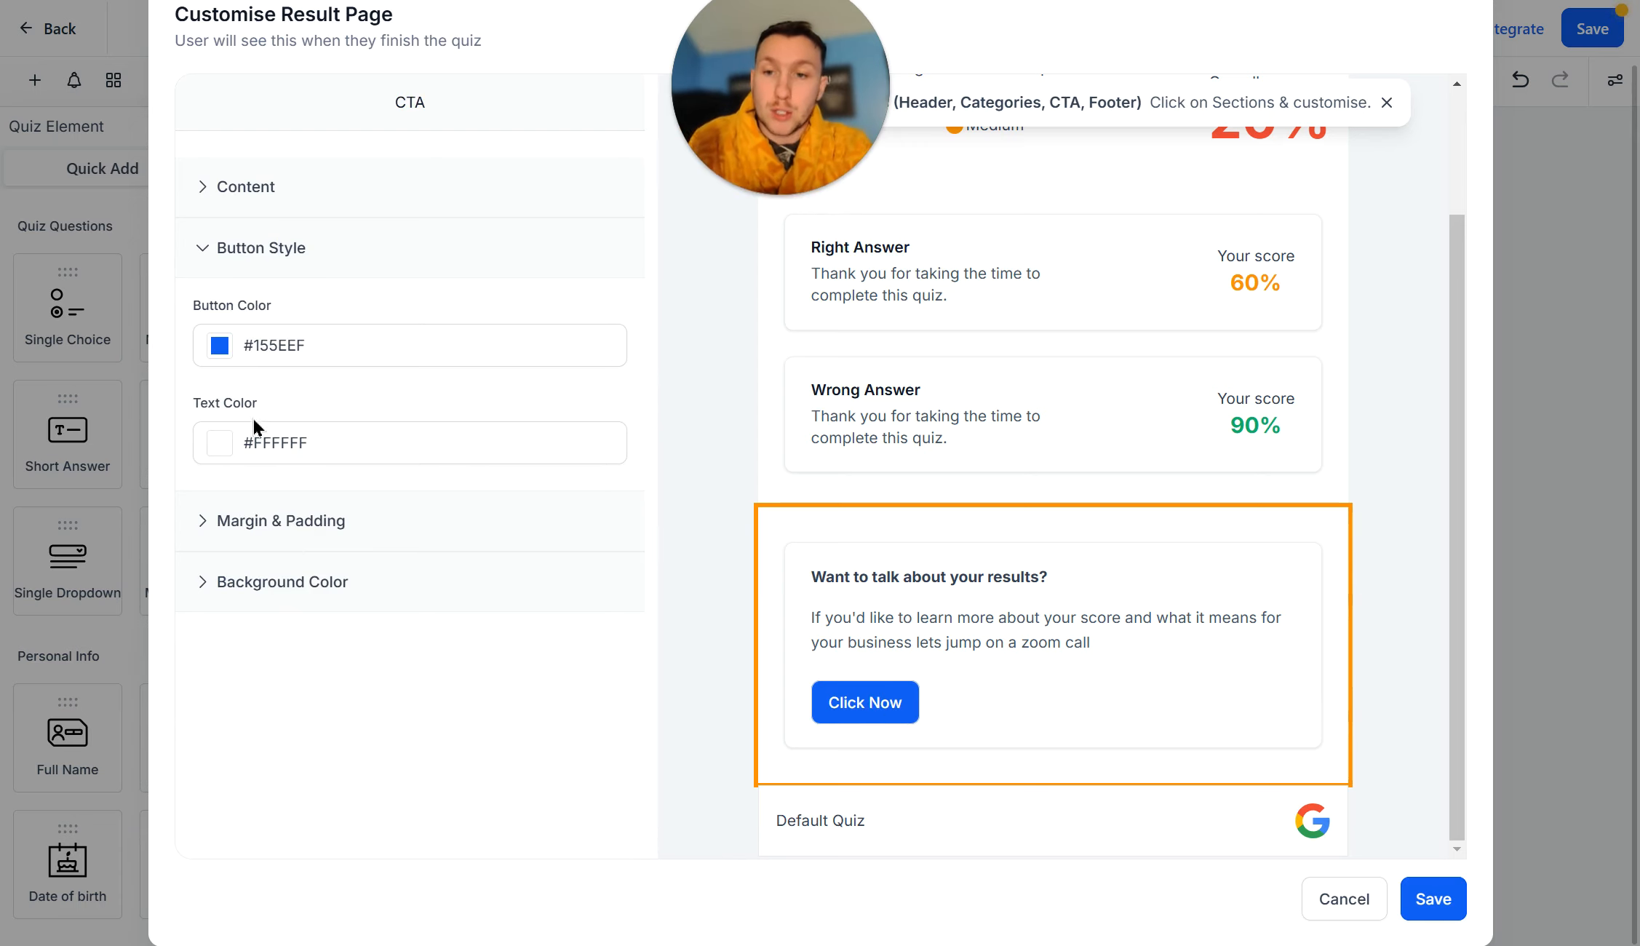
left_click(219, 345)
left_click(238, 439)
left_click_drag(290, 587, 368, 579)
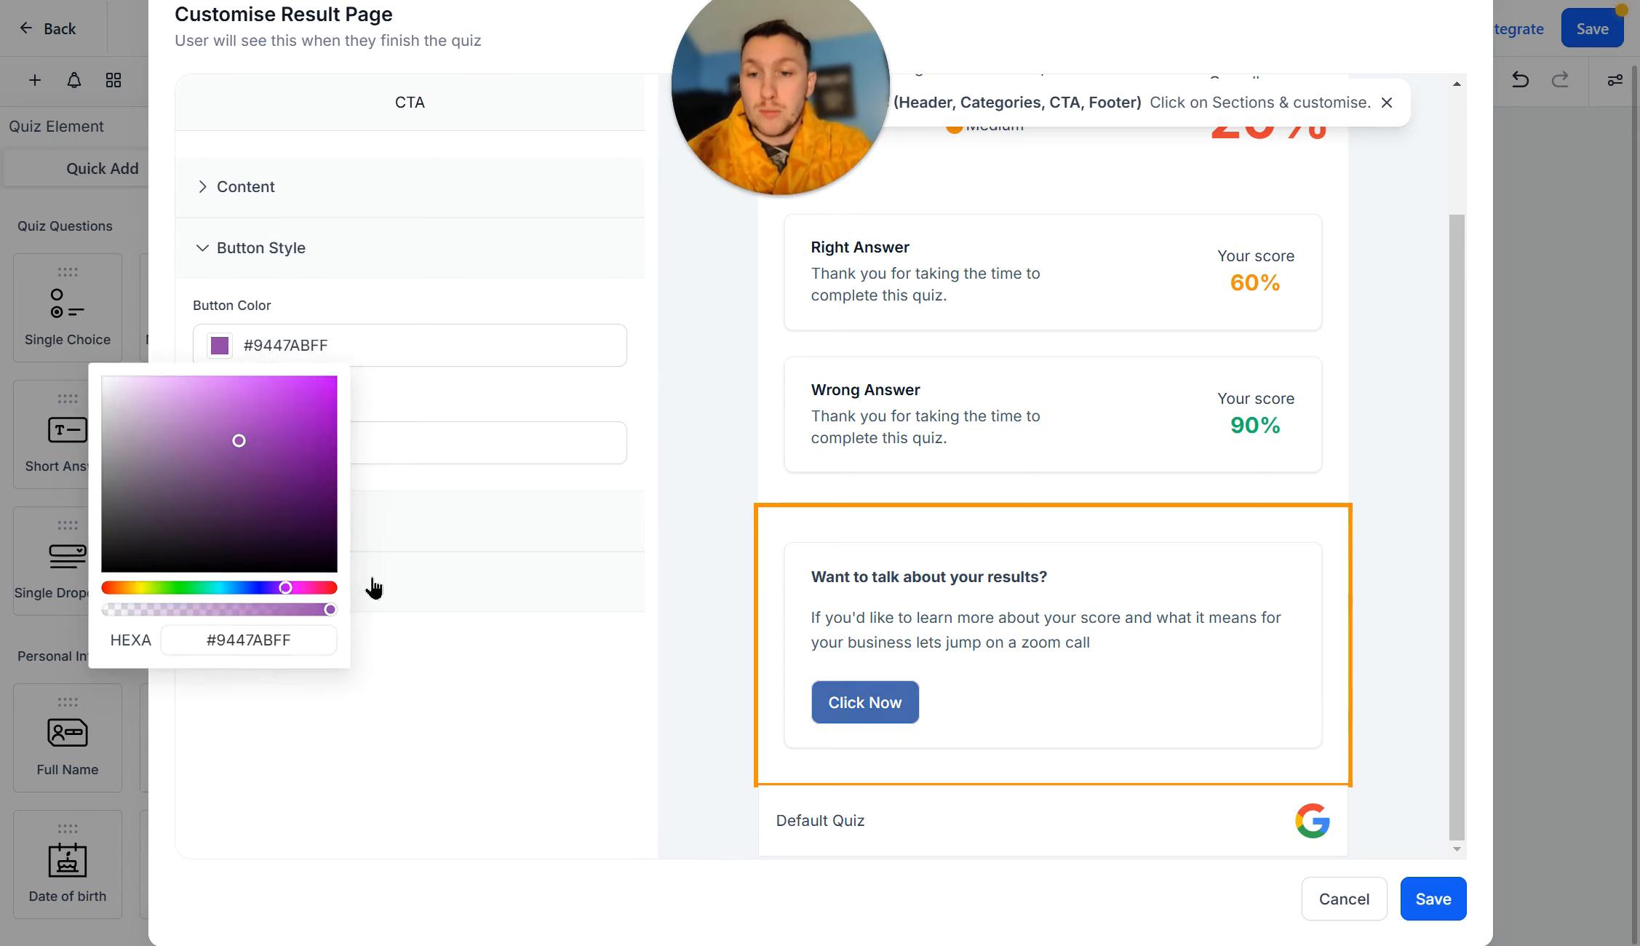
left_click(336, 379)
left_click(639, 588)
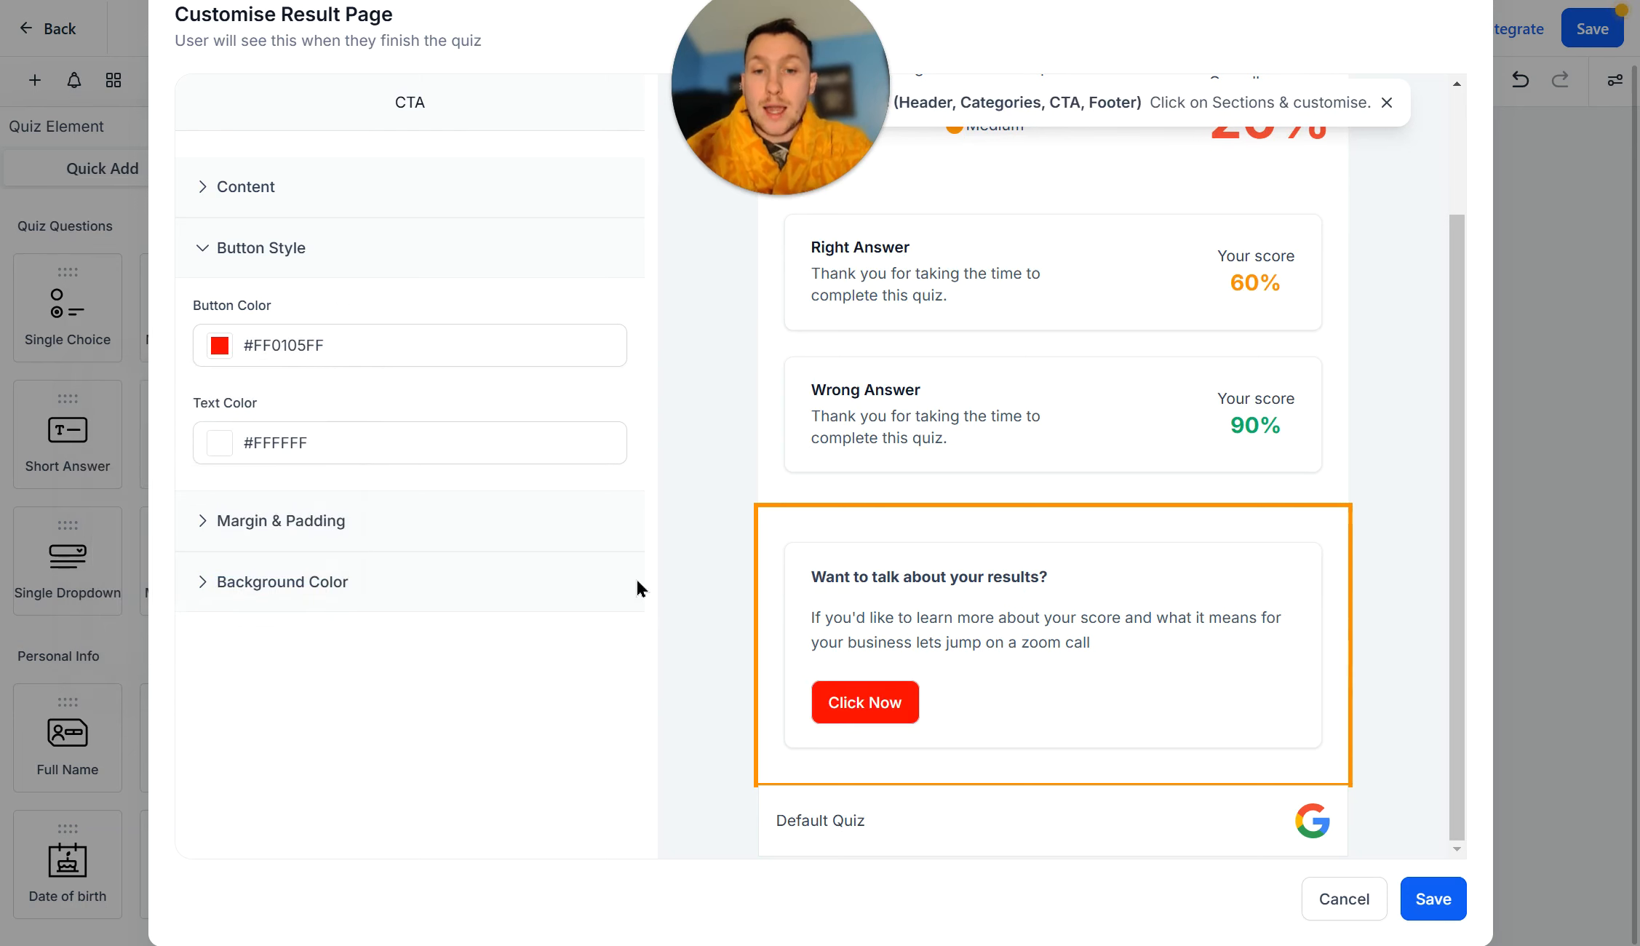
left_click(306, 533)
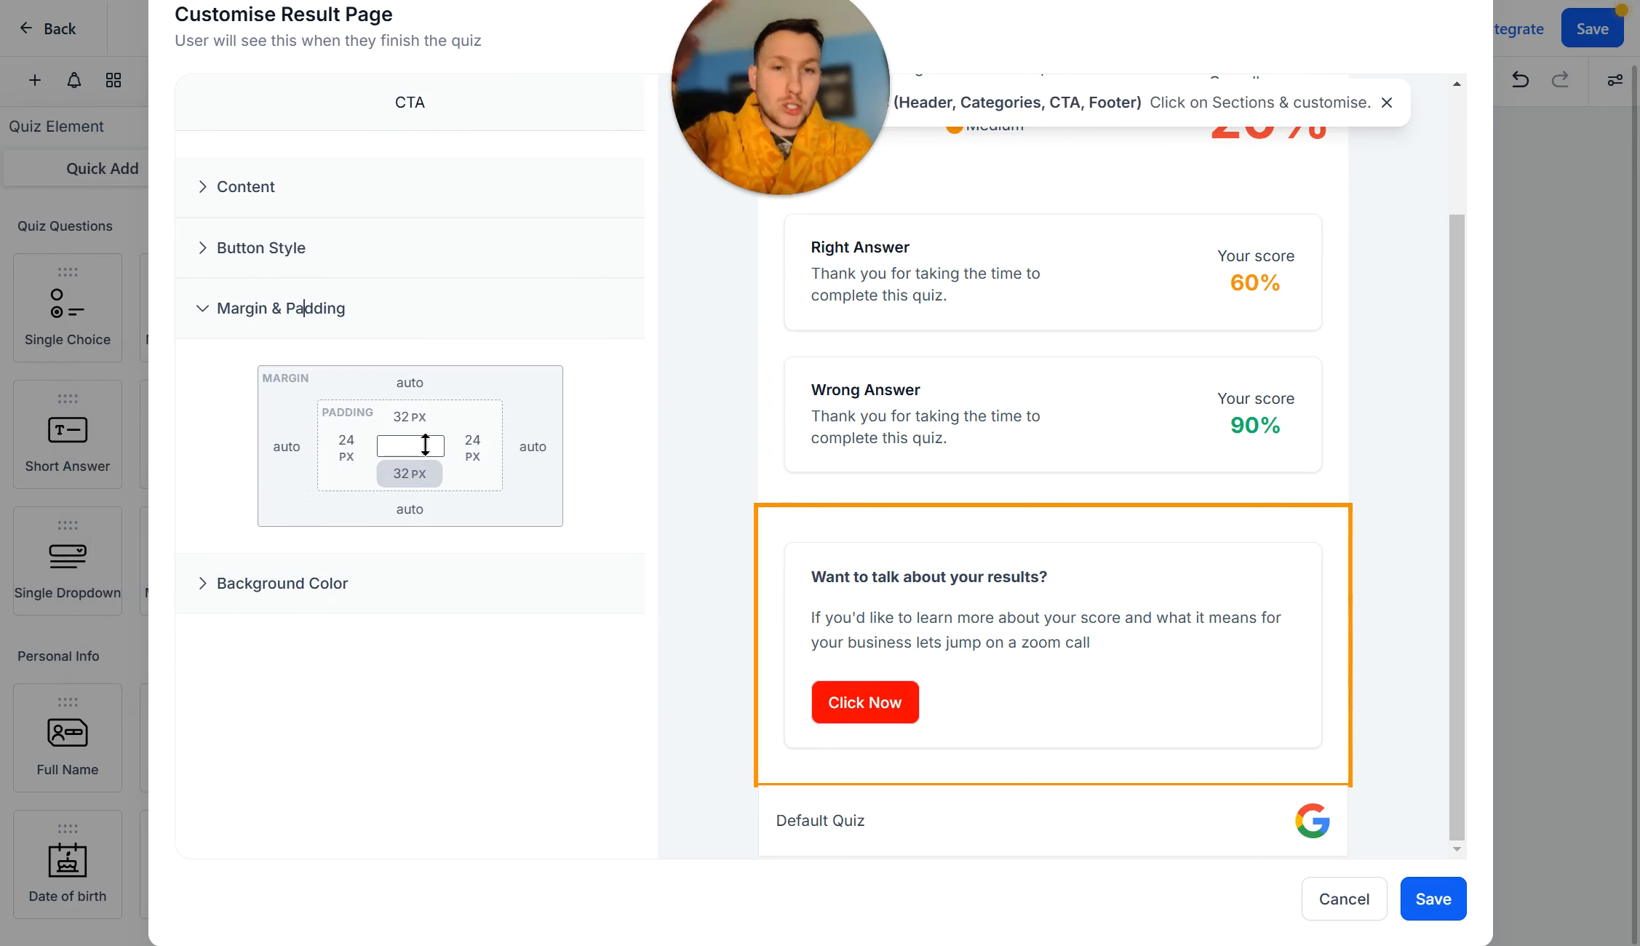
left_click(385, 581)
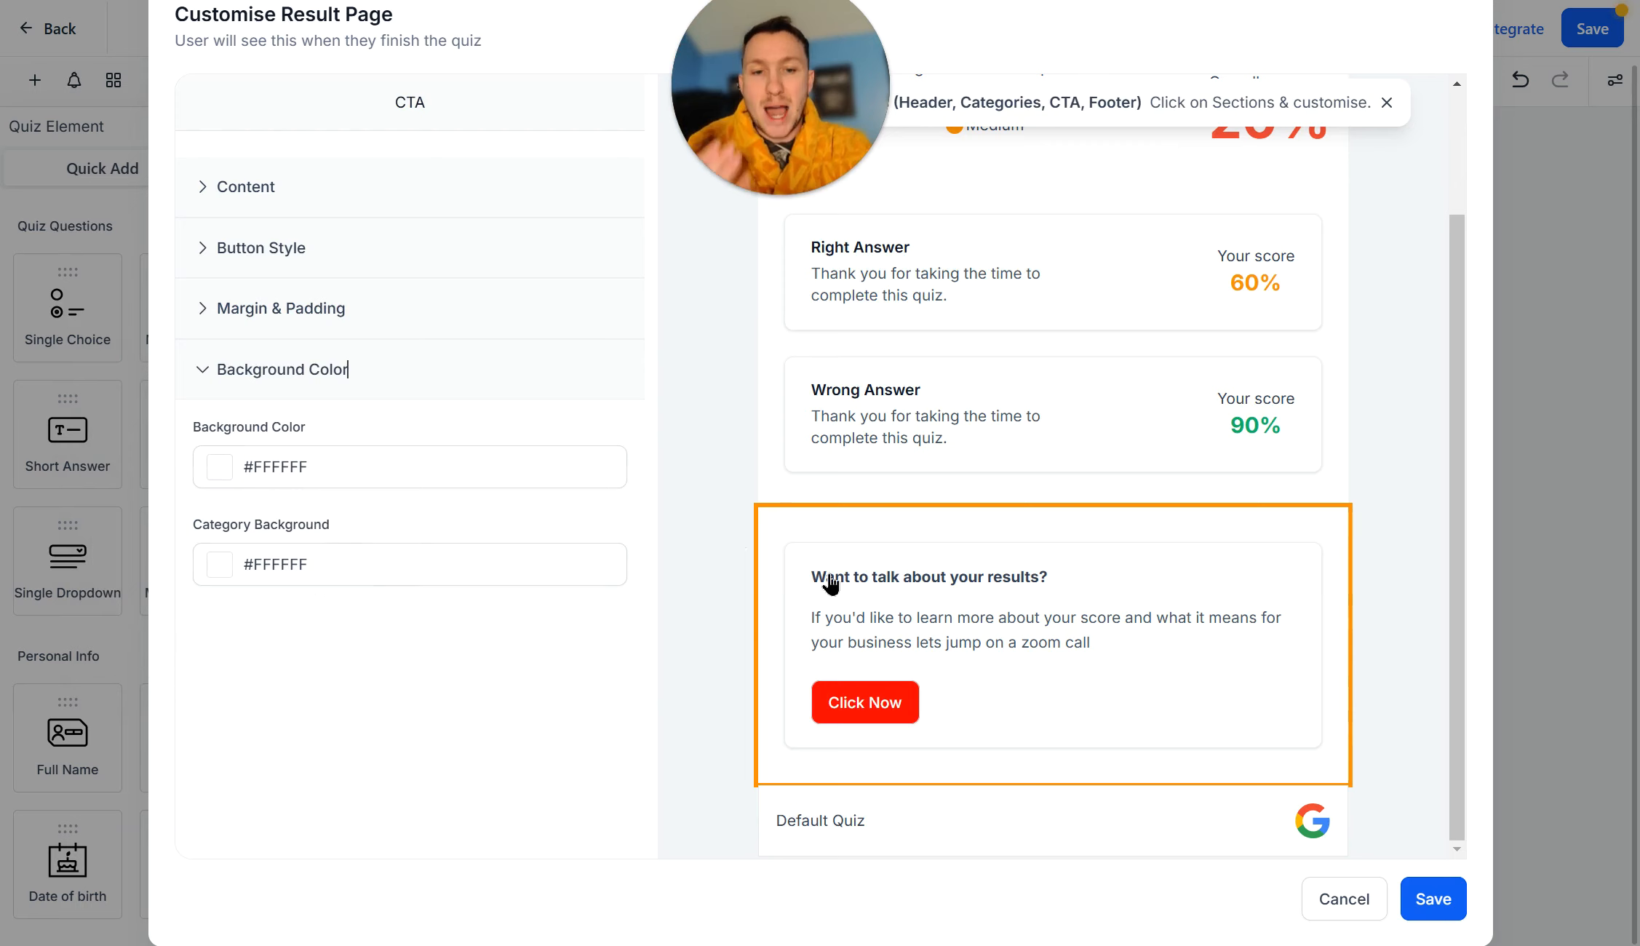
Examine the result page footer's logo, text, social links and sticky settings
left_click(1072, 818)
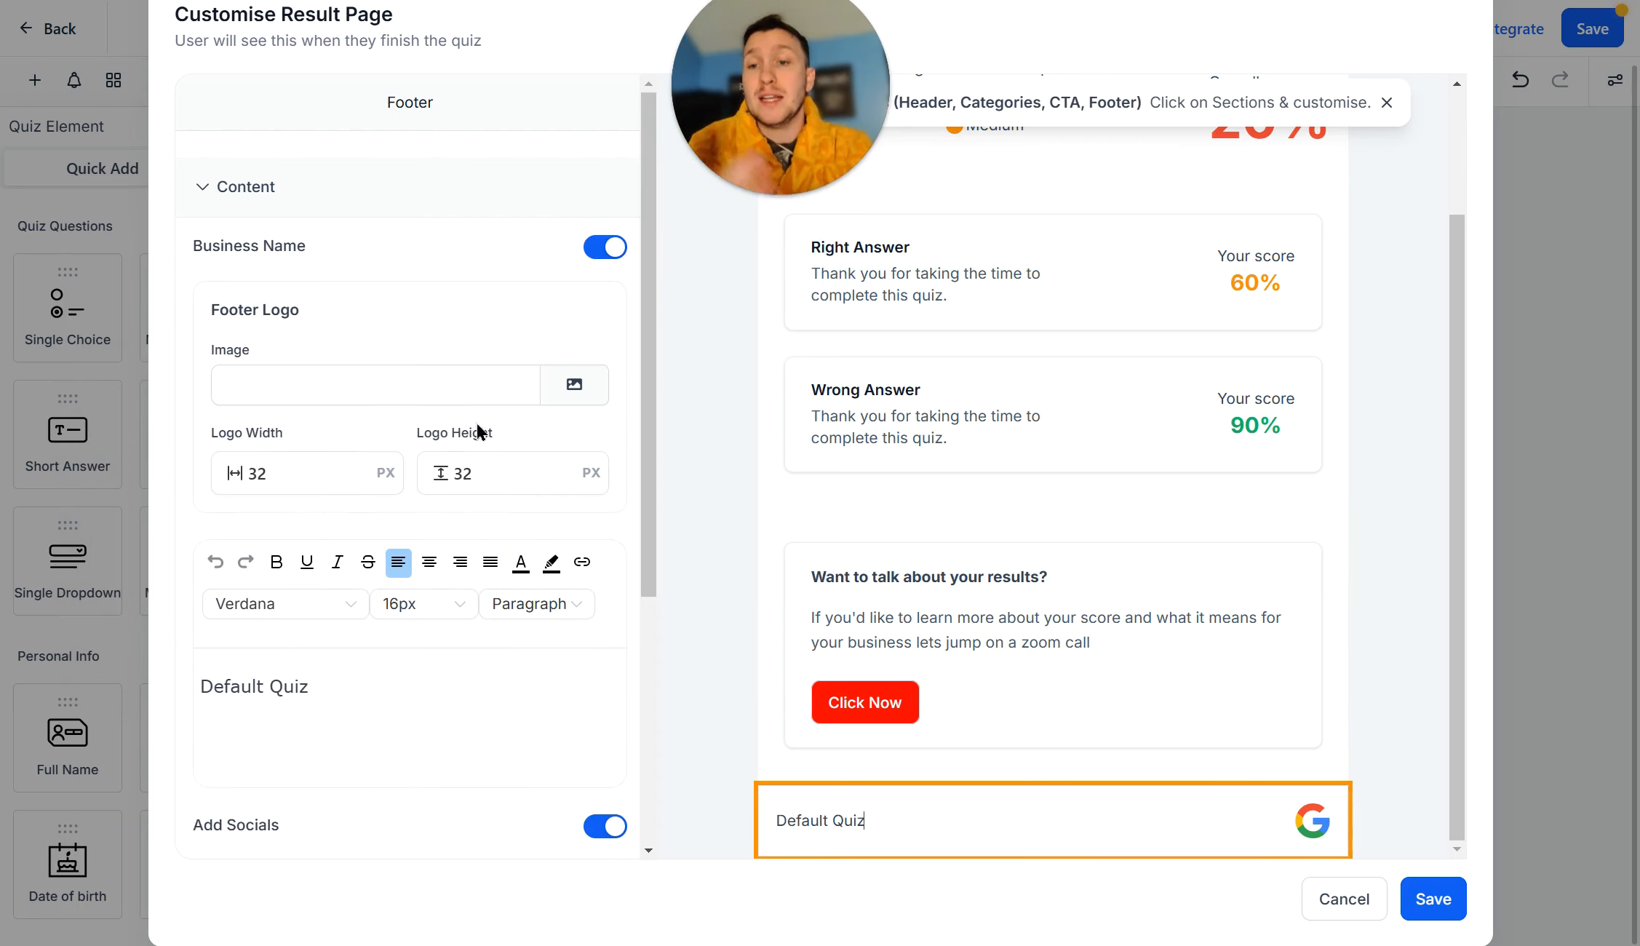
left_click(451, 382)
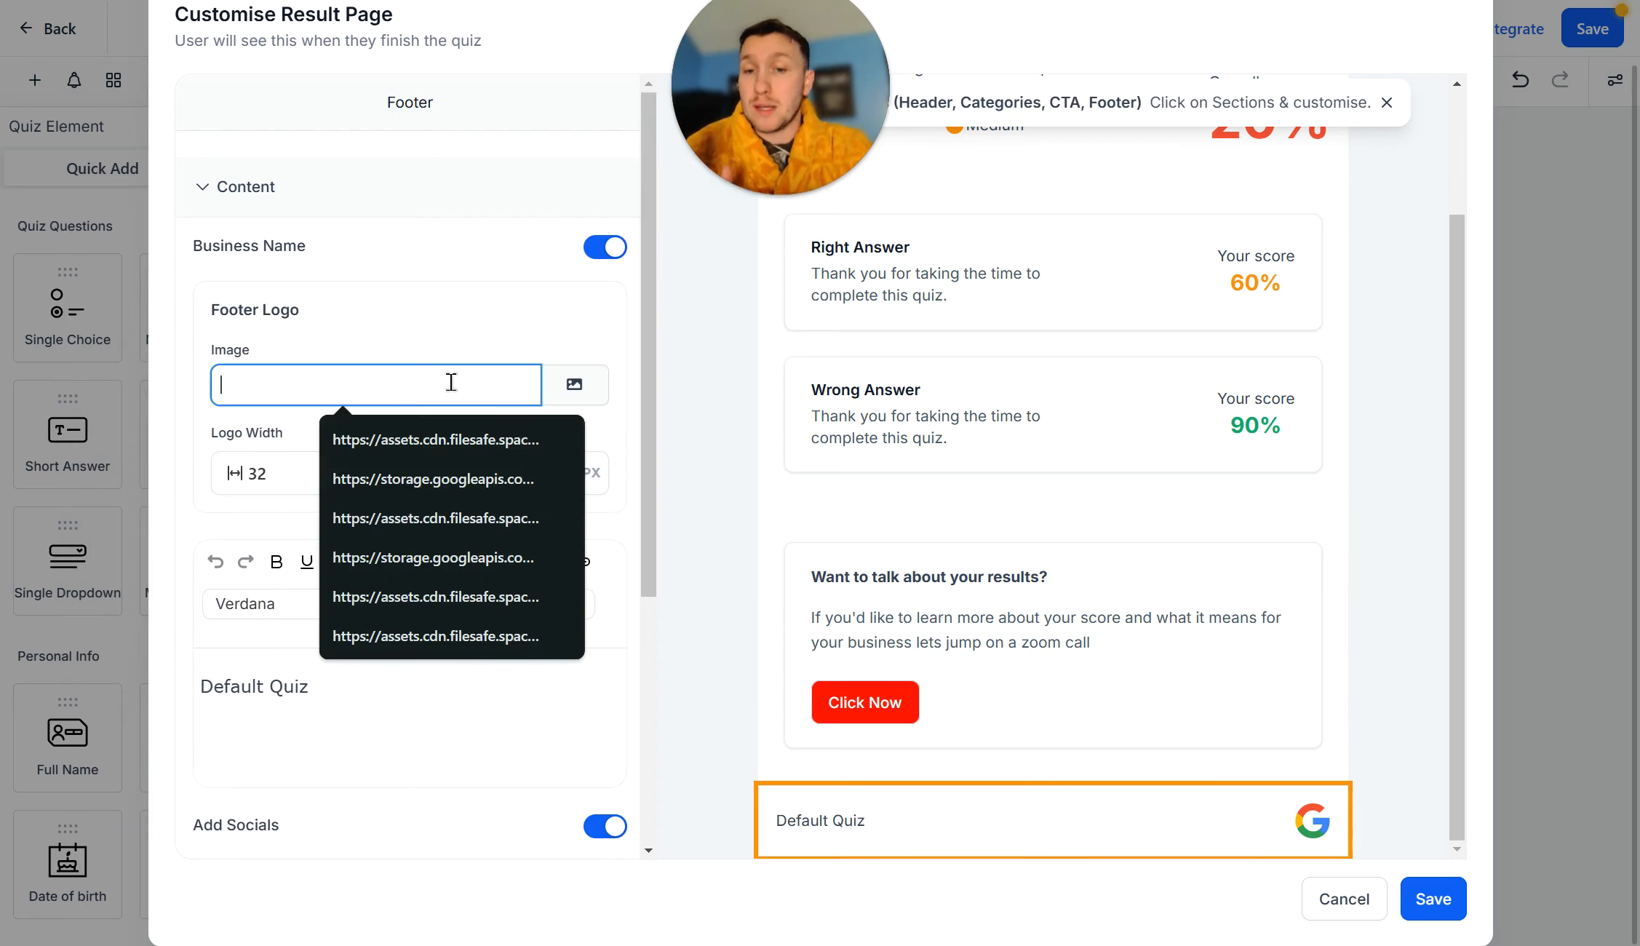
left_click(169, 527)
scroll(320, 644, "down", 5)
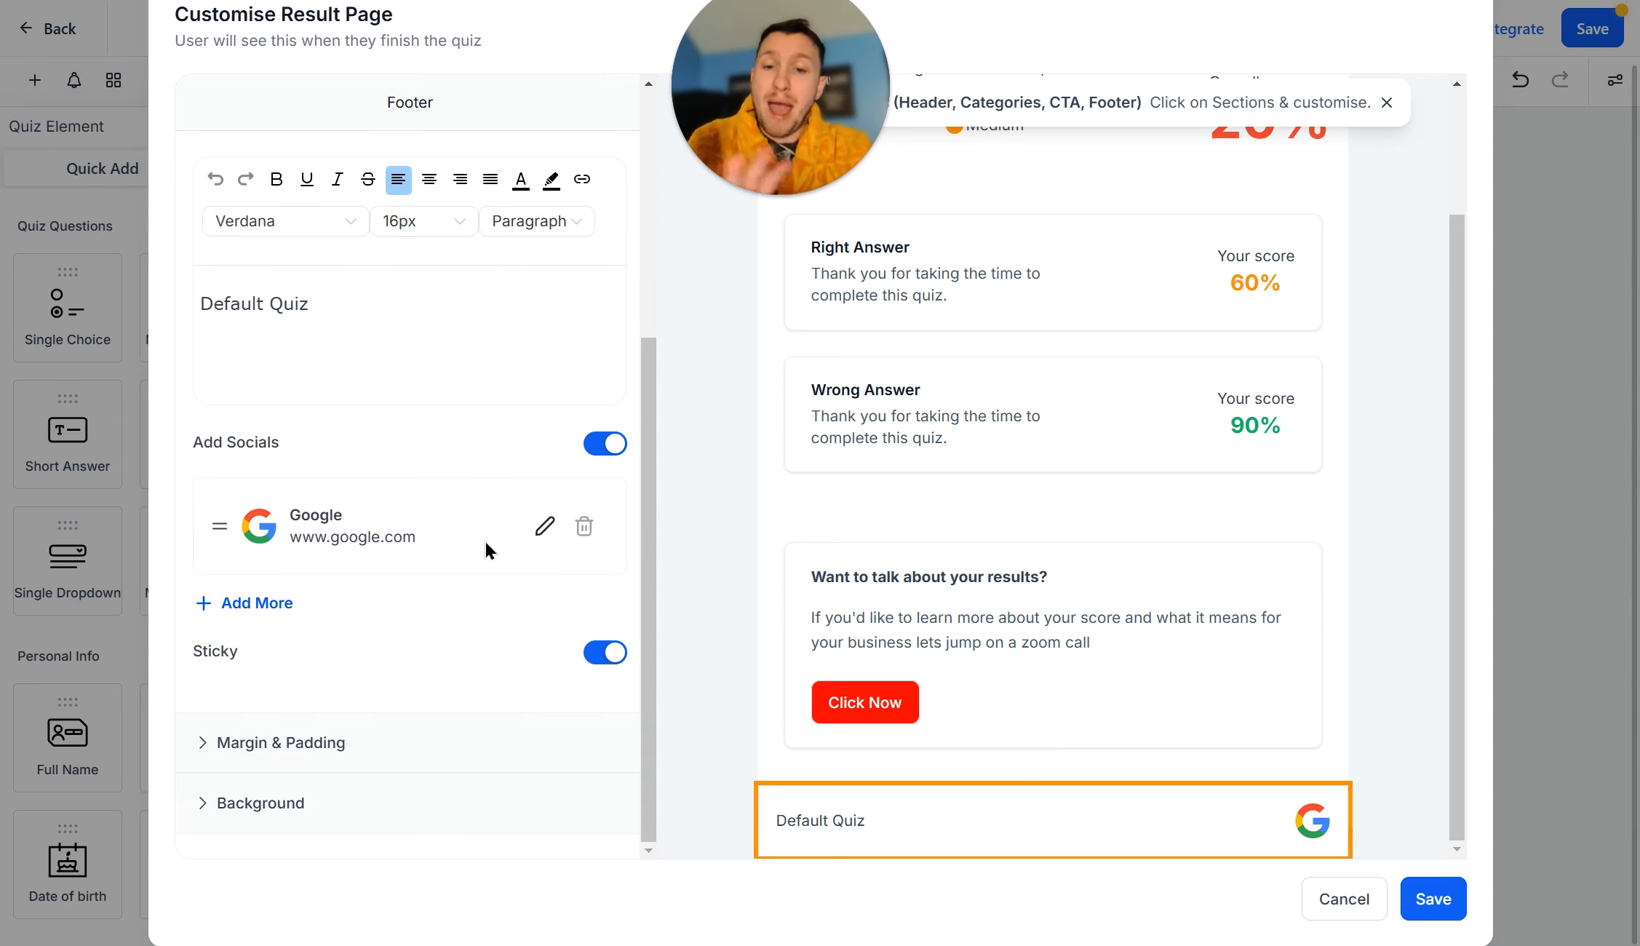
Review the social platforms available for an additional link in the result page footer, without adding one
left_click(276, 610)
left_click(675, 440)
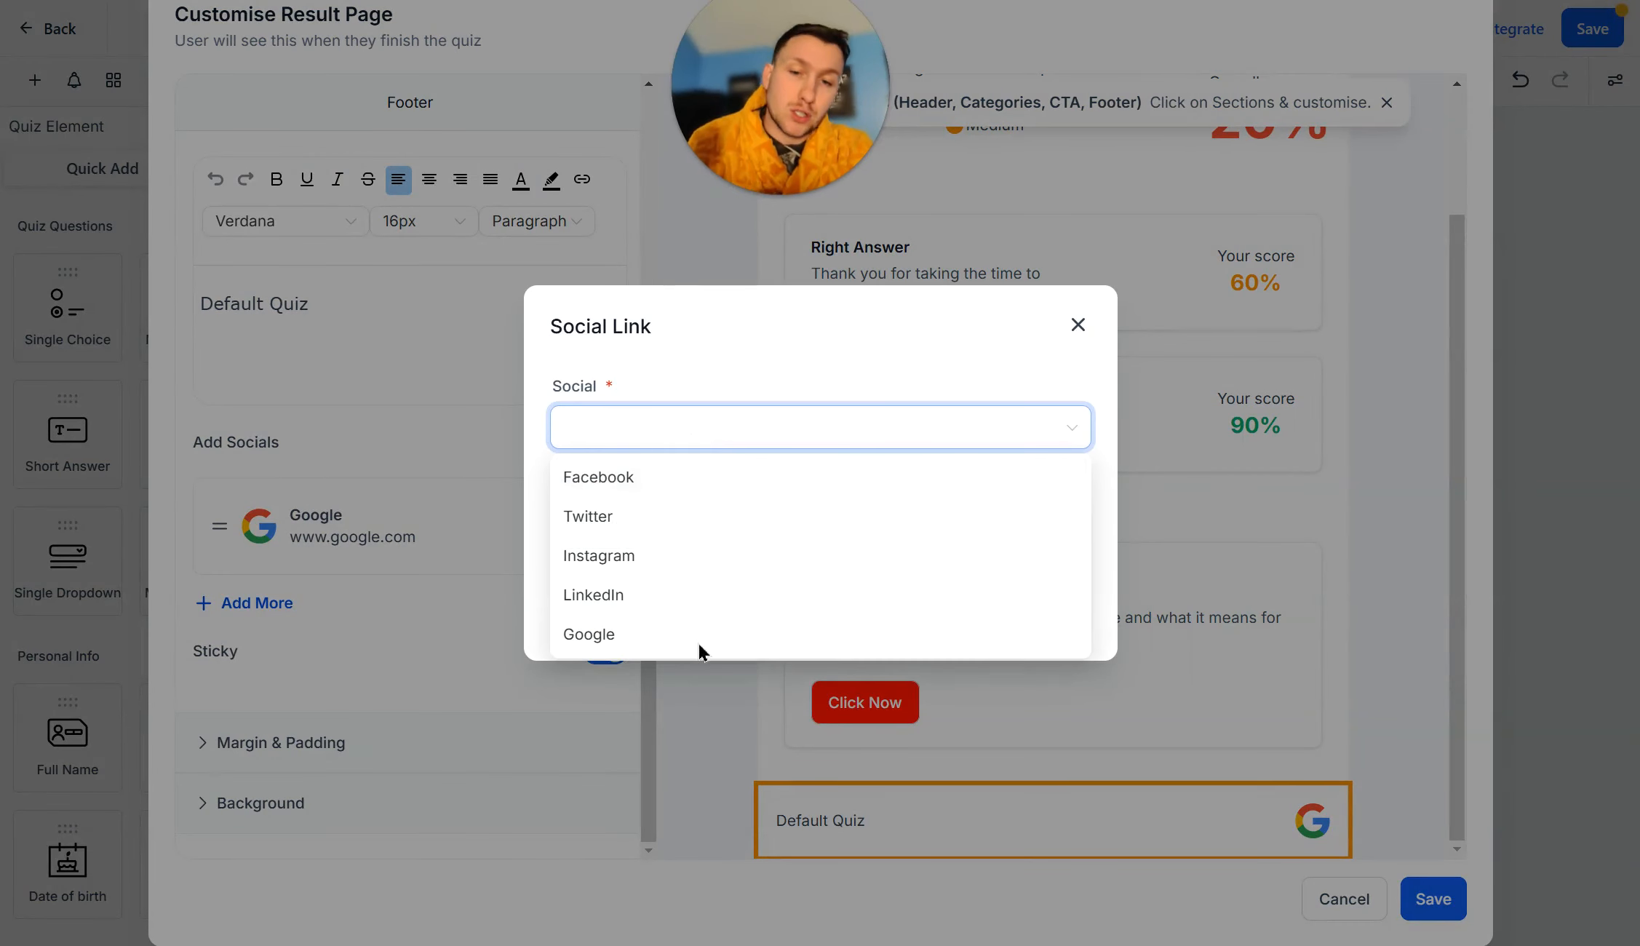
left_click(495, 462)
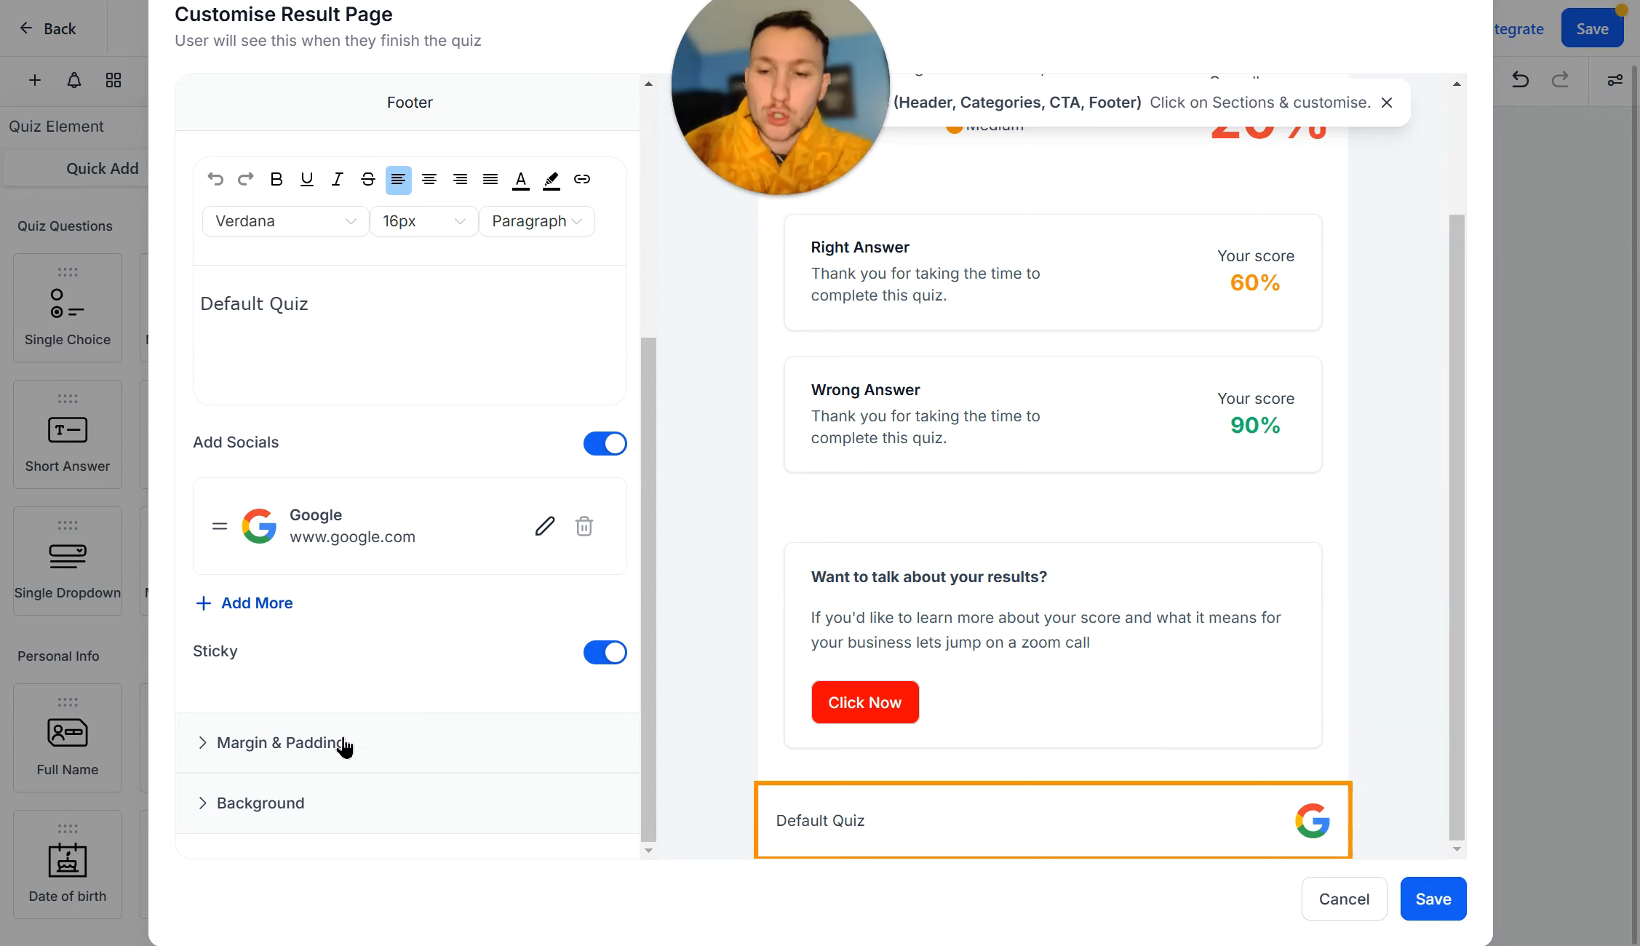
Review the footer's margin, padding and background settings, and return to its content settings
left_click(314, 744)
left_click(340, 521)
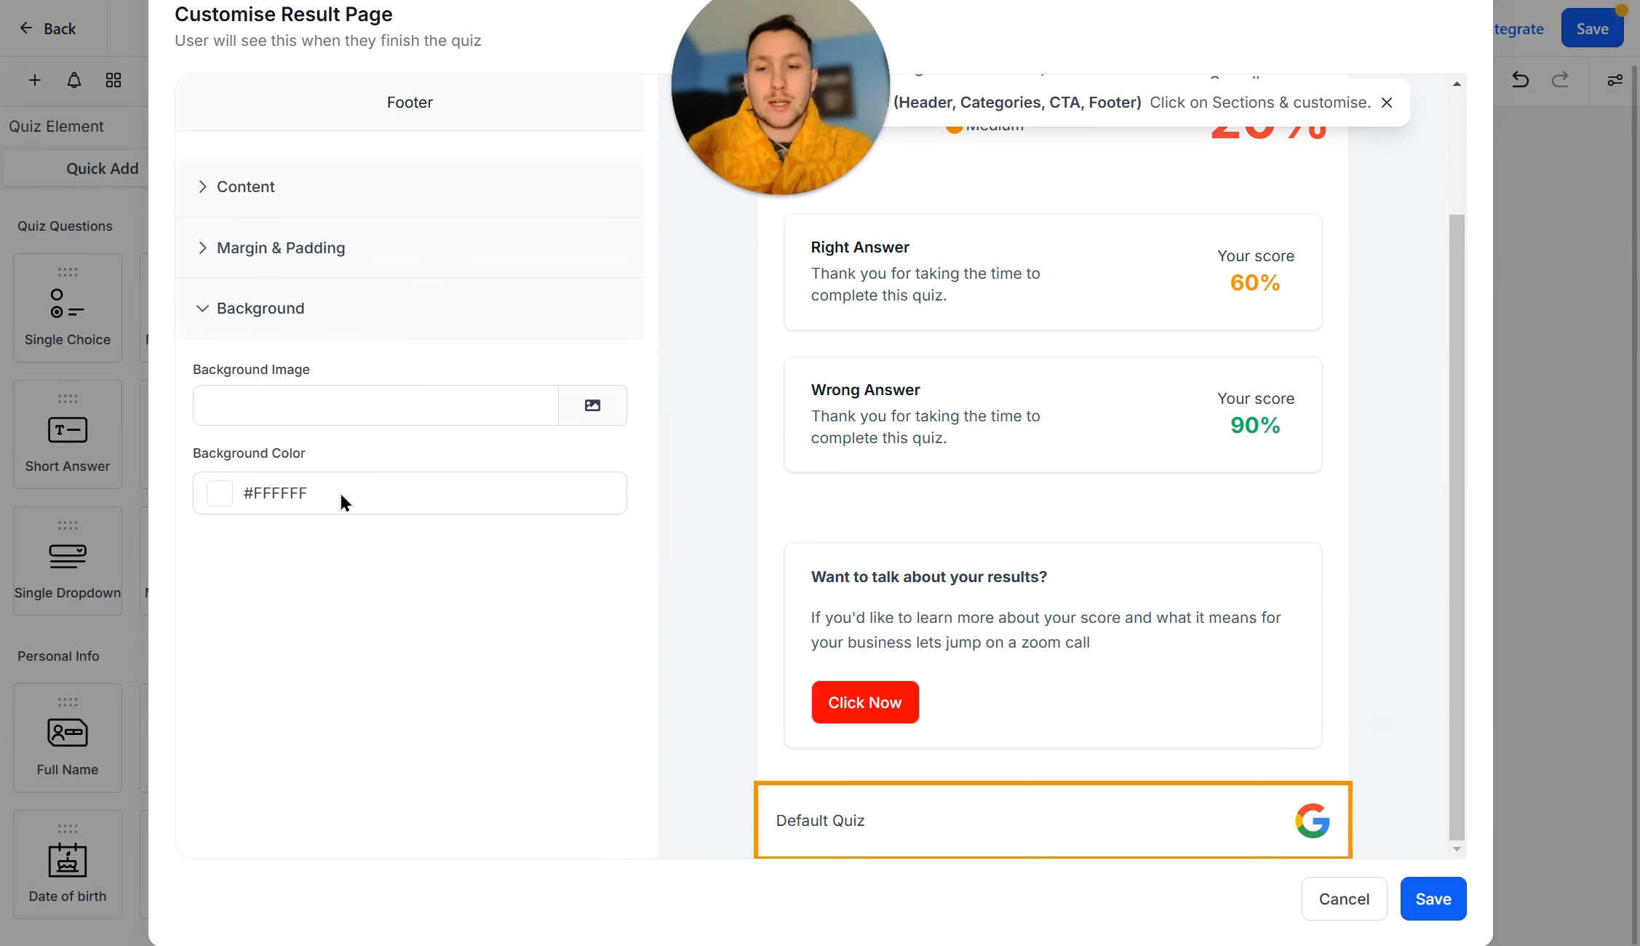
left_click(244, 249)
left_click(335, 170)
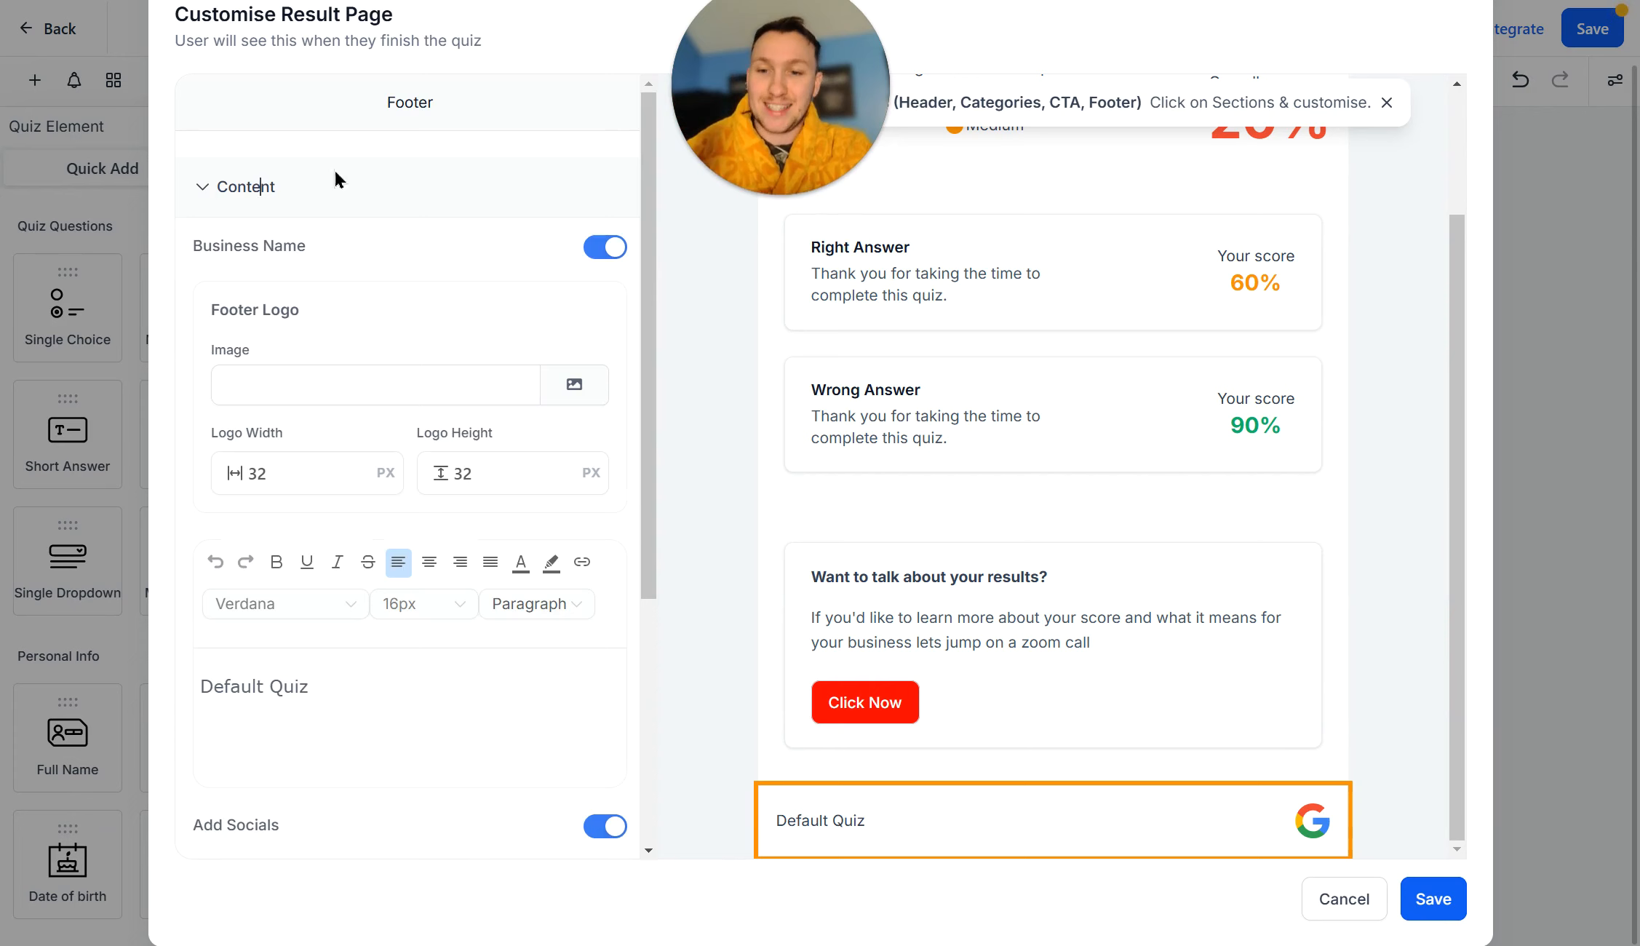
Turn the footer's Sticky option off and on again
scroll(505, 801, "down", 5)
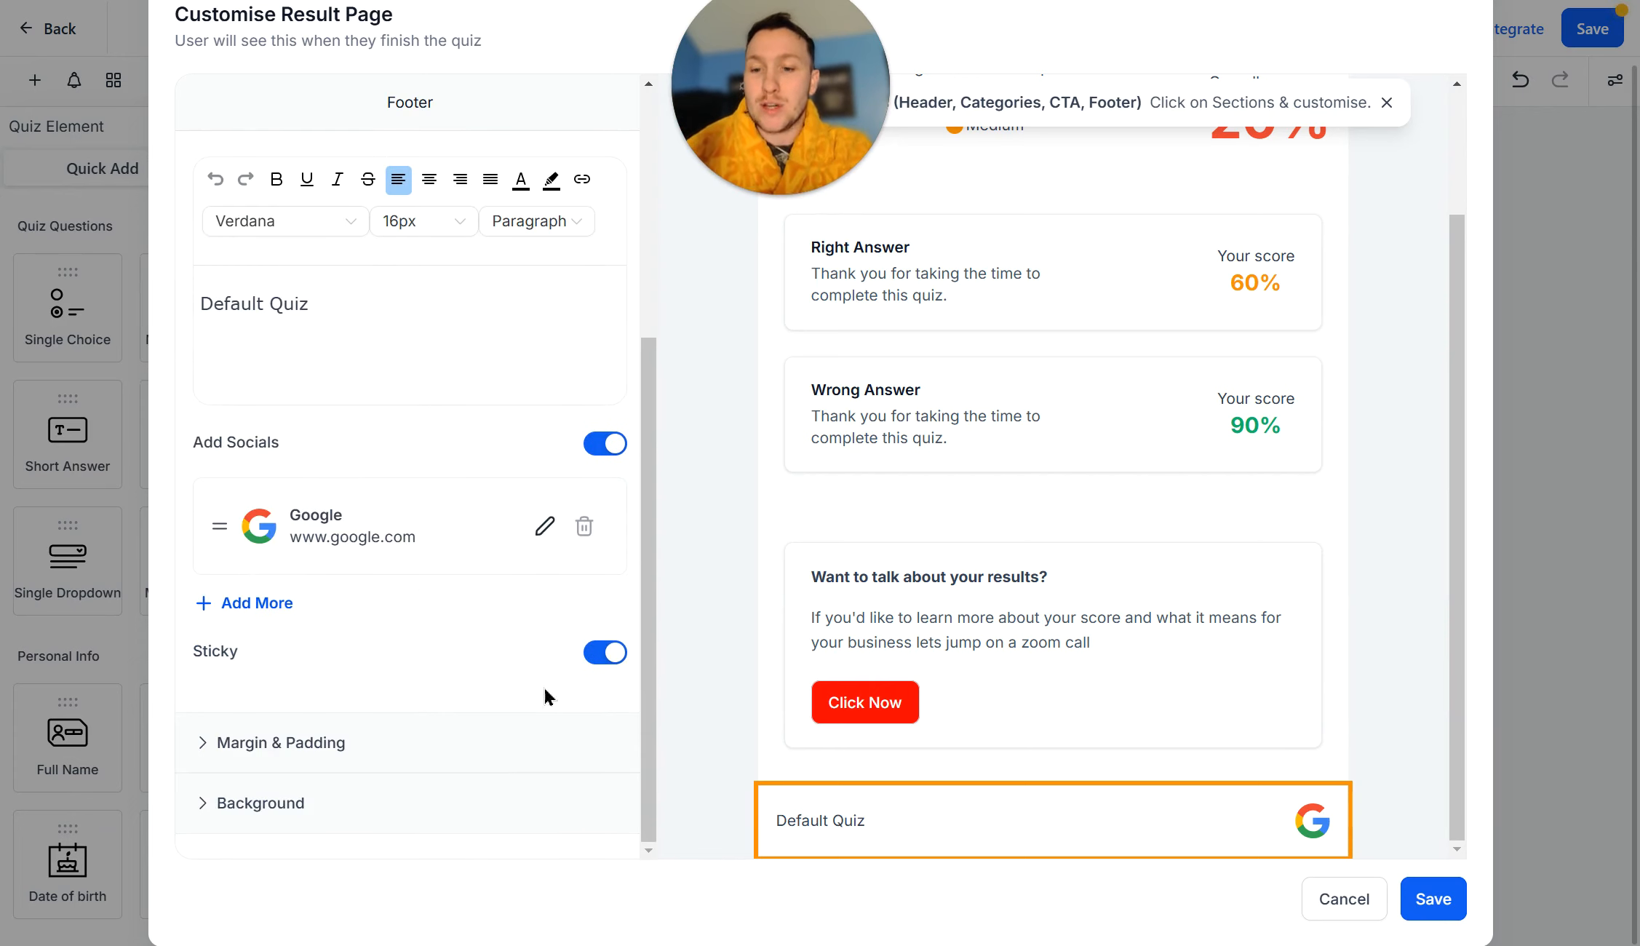
left_click(607, 655)
left_click(614, 653)
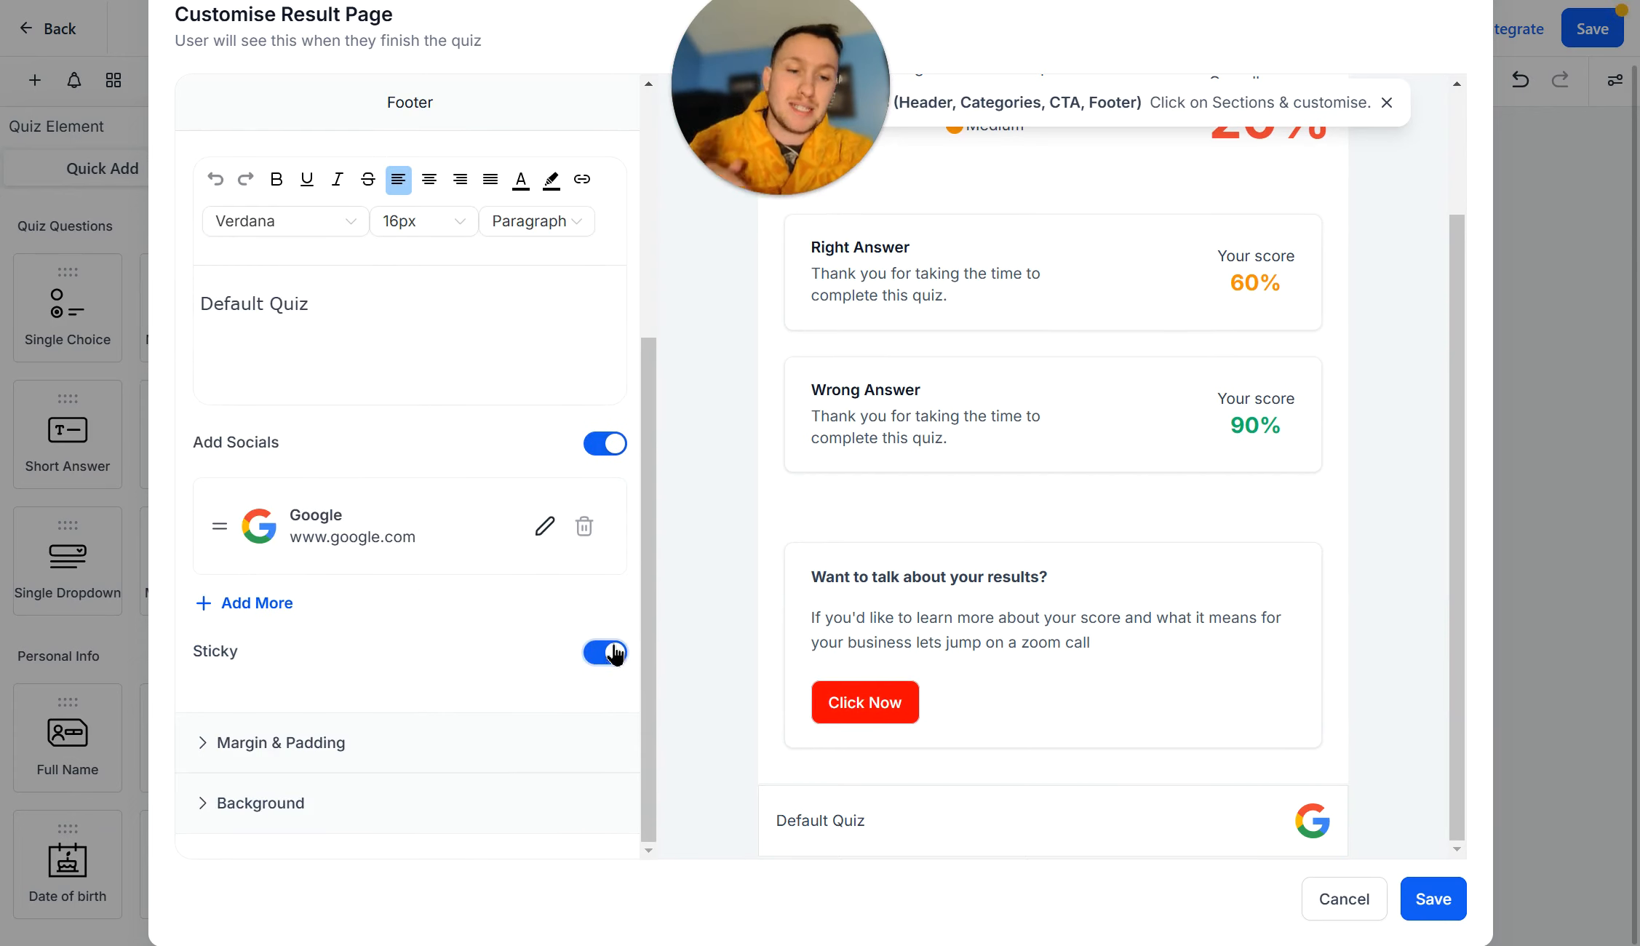
Close the result page customisation and save the quiz
scroll(614, 713, "up", 5)
scroll(1054, 454, "up", 2)
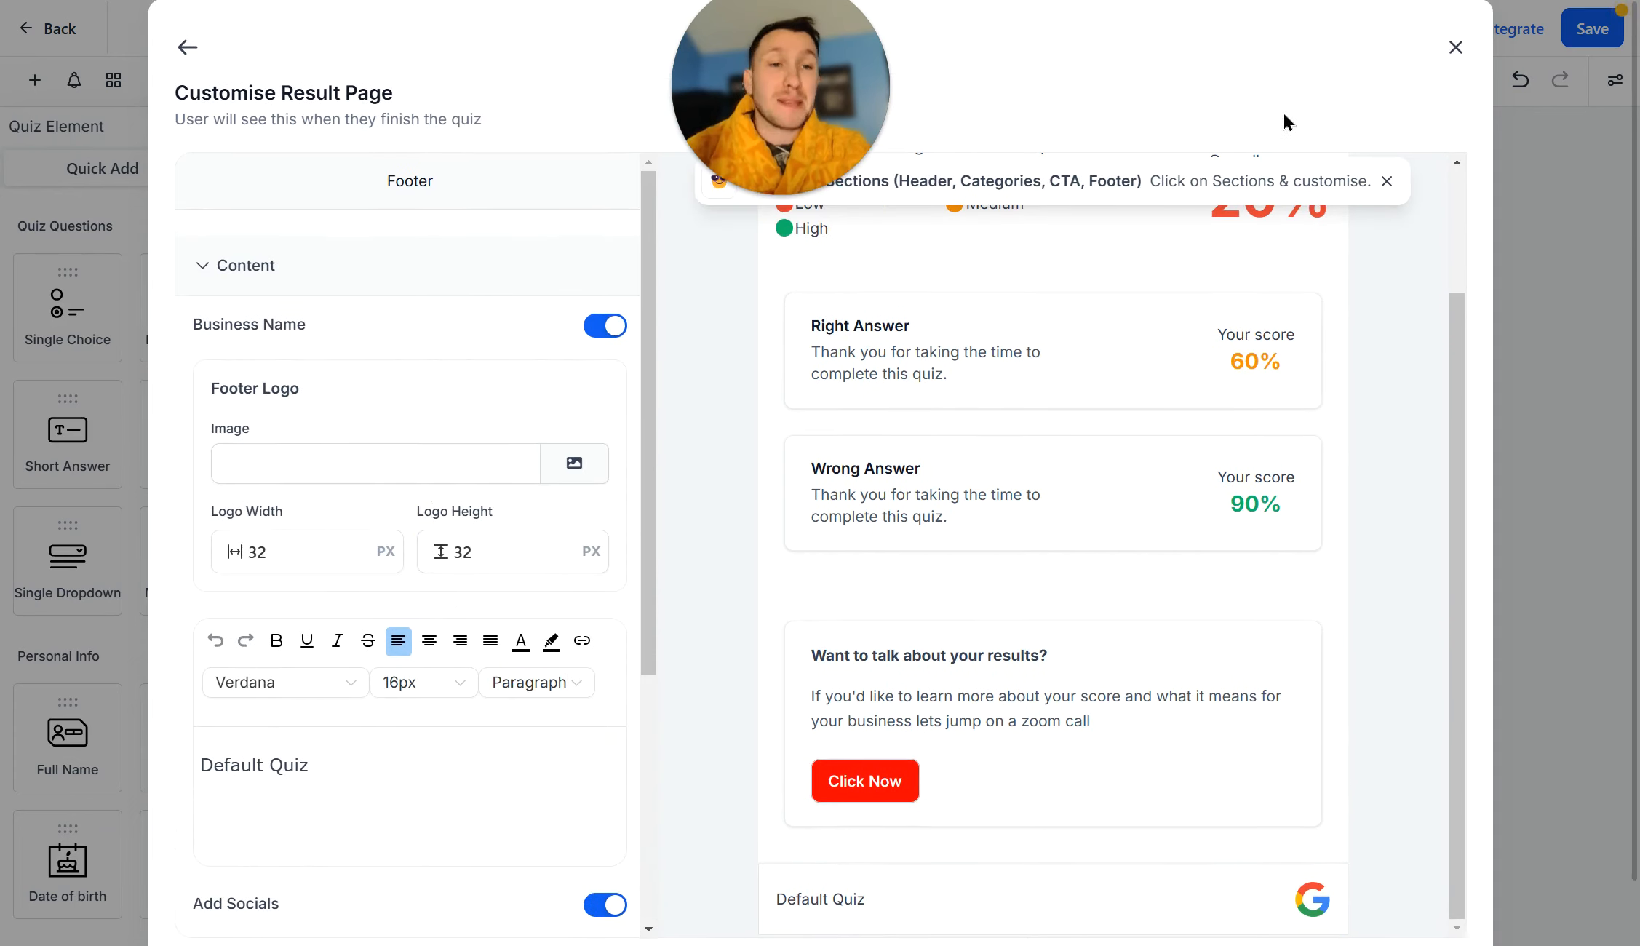
left_click(1455, 46)
left_click(1575, 36)
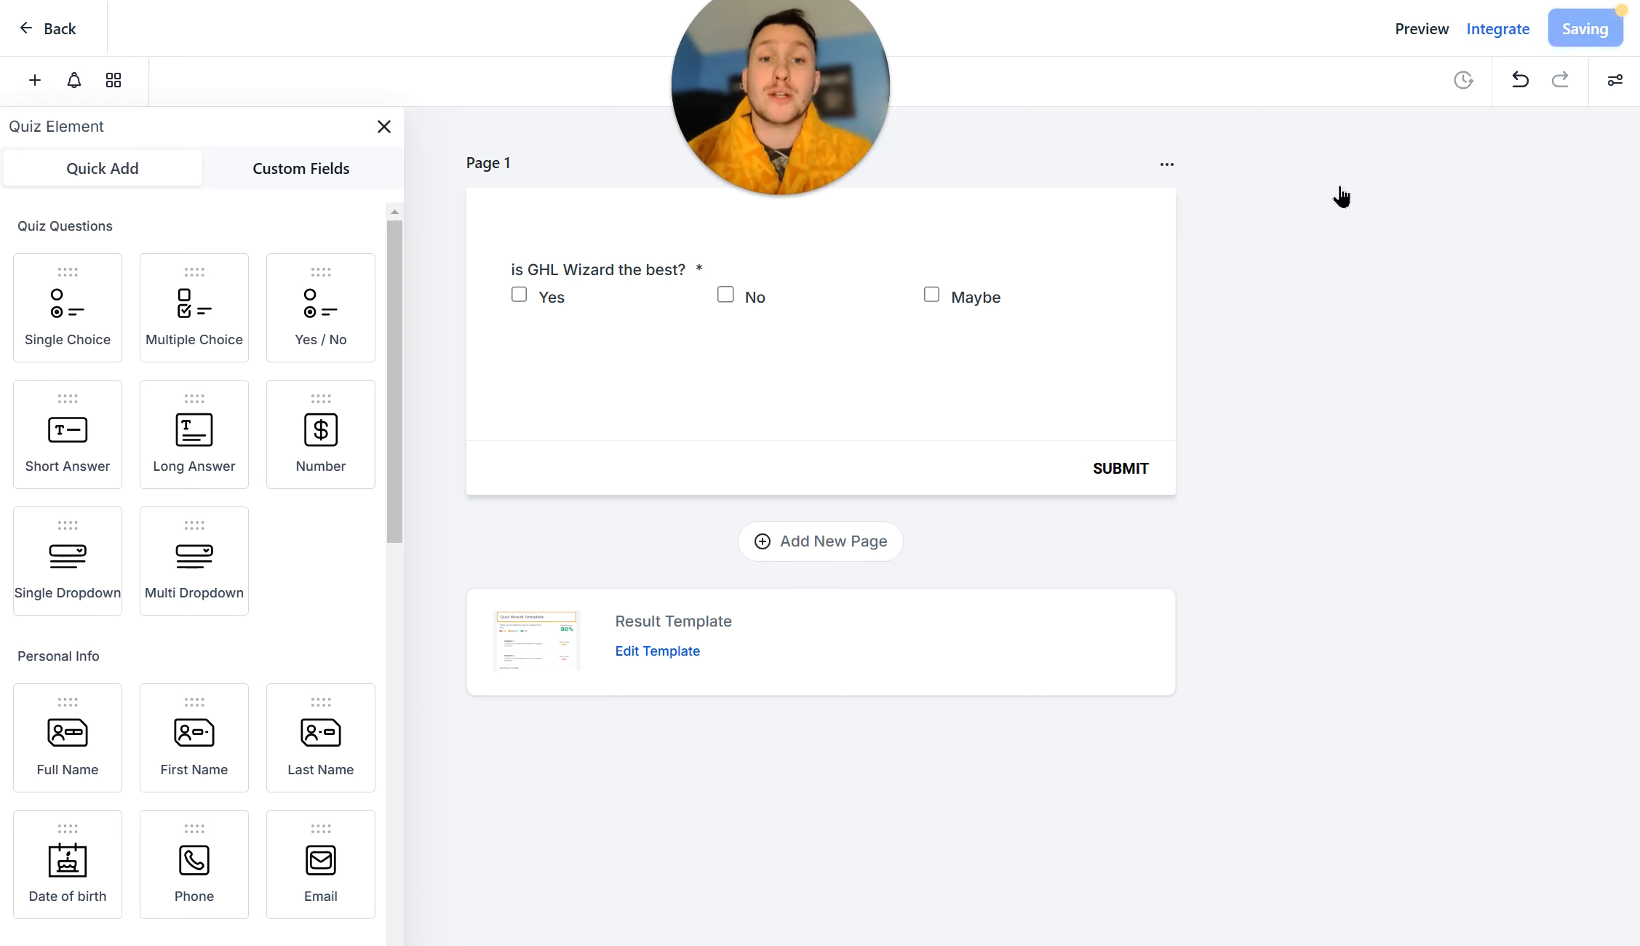
Preview the quiz, answer Yes to "is GHL Wizard the best?" and submit the response
left_click(1420, 30)
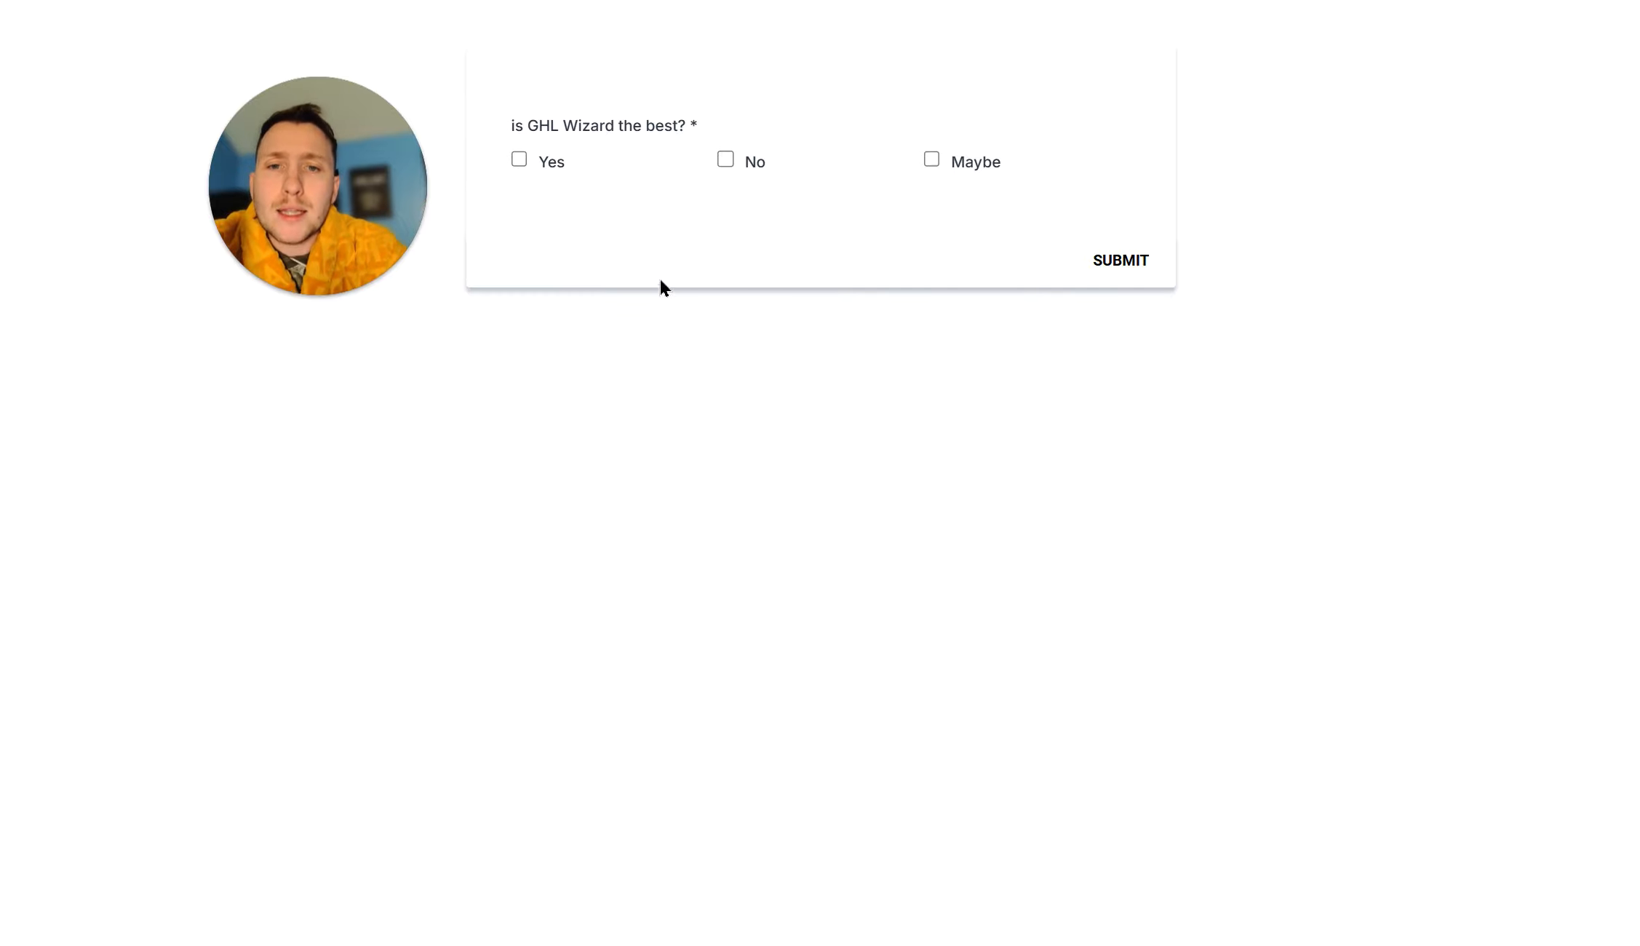
left_click(517, 160)
left_click(1129, 259)
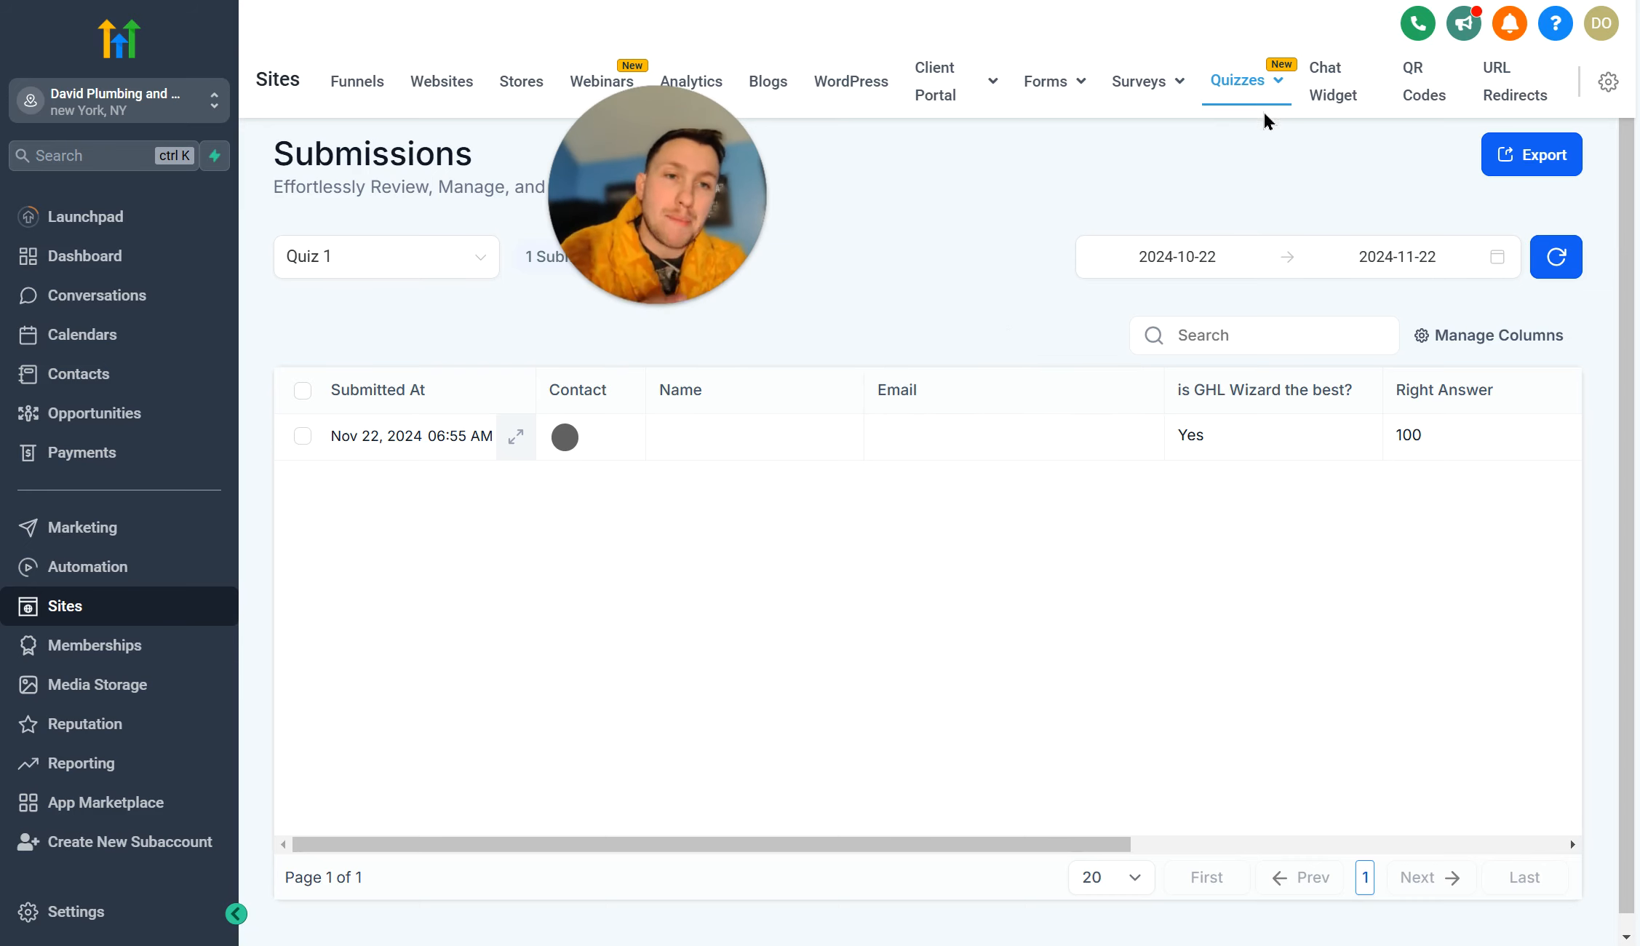
Look up the quiz submissions and examine the response recorded for Quiz 1
mouse_move(1265, 109)
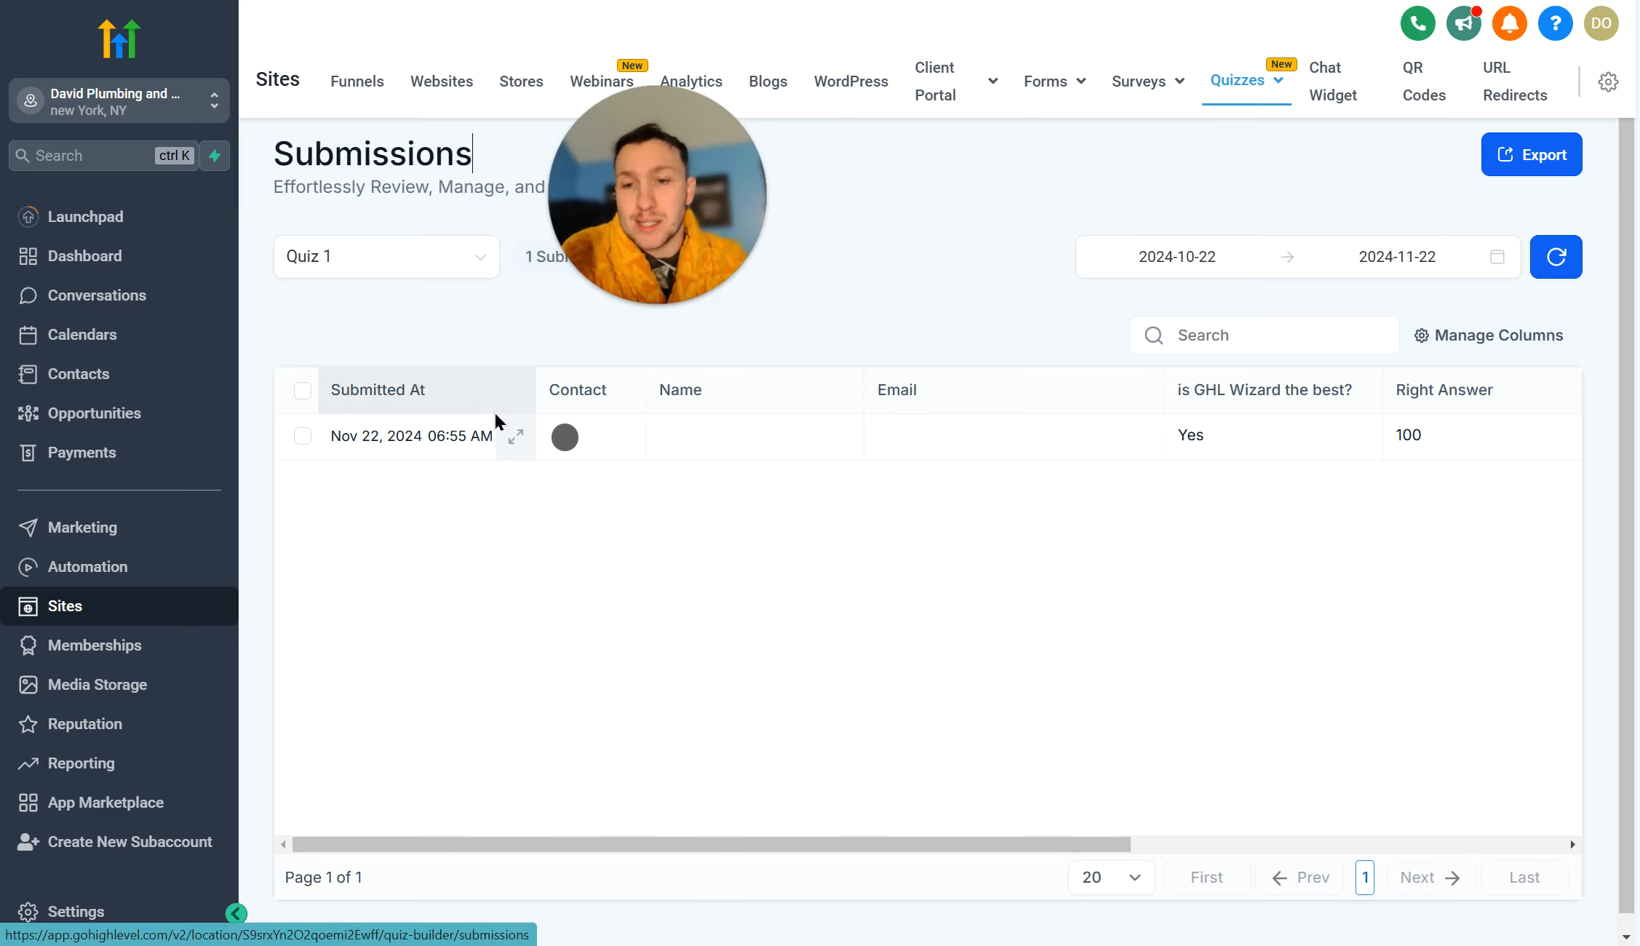